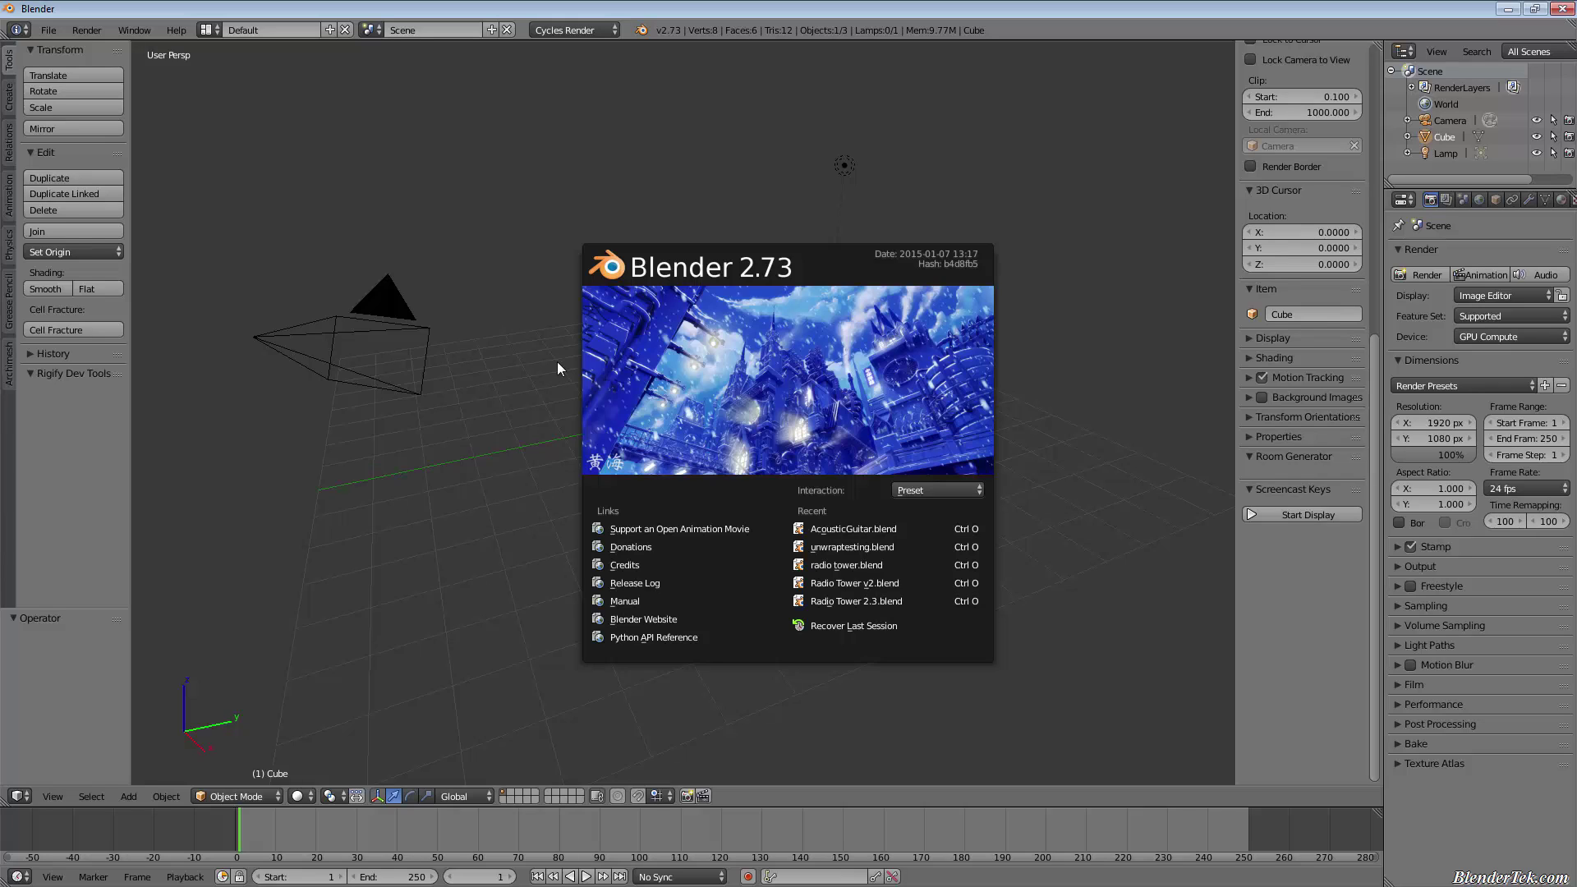
Dismiss the splash screen and orbit the view around the default cube, camera and lamp
{"action": "left_click", "coordinate": [814, 286]}
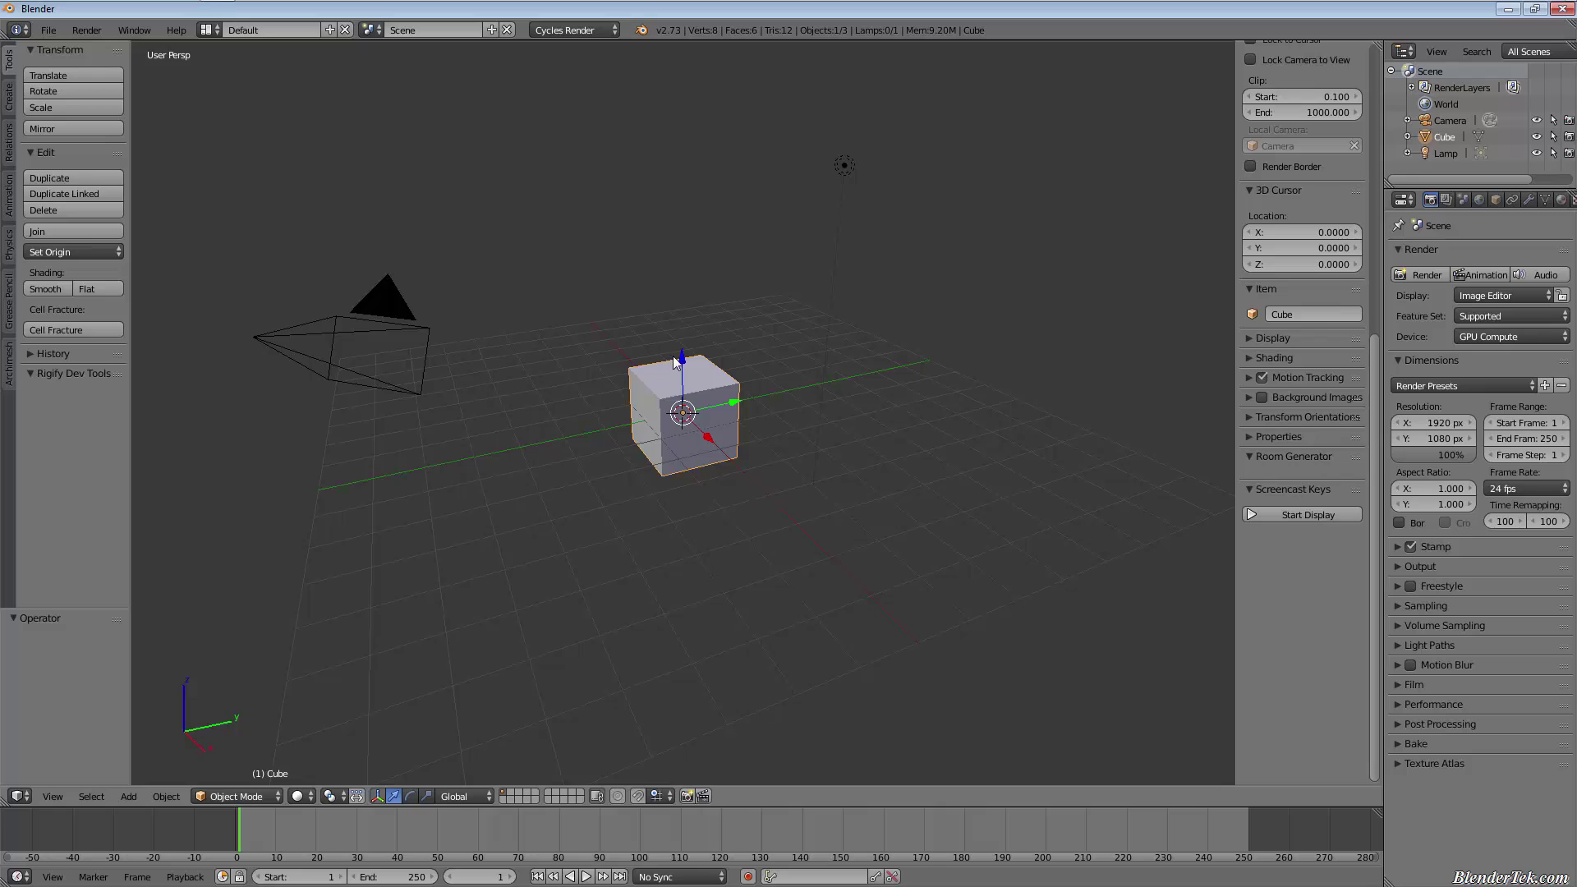
{"action": "middle_click_drag", "start_coordinate": [671, 283], "coordinate": [781, 388]}
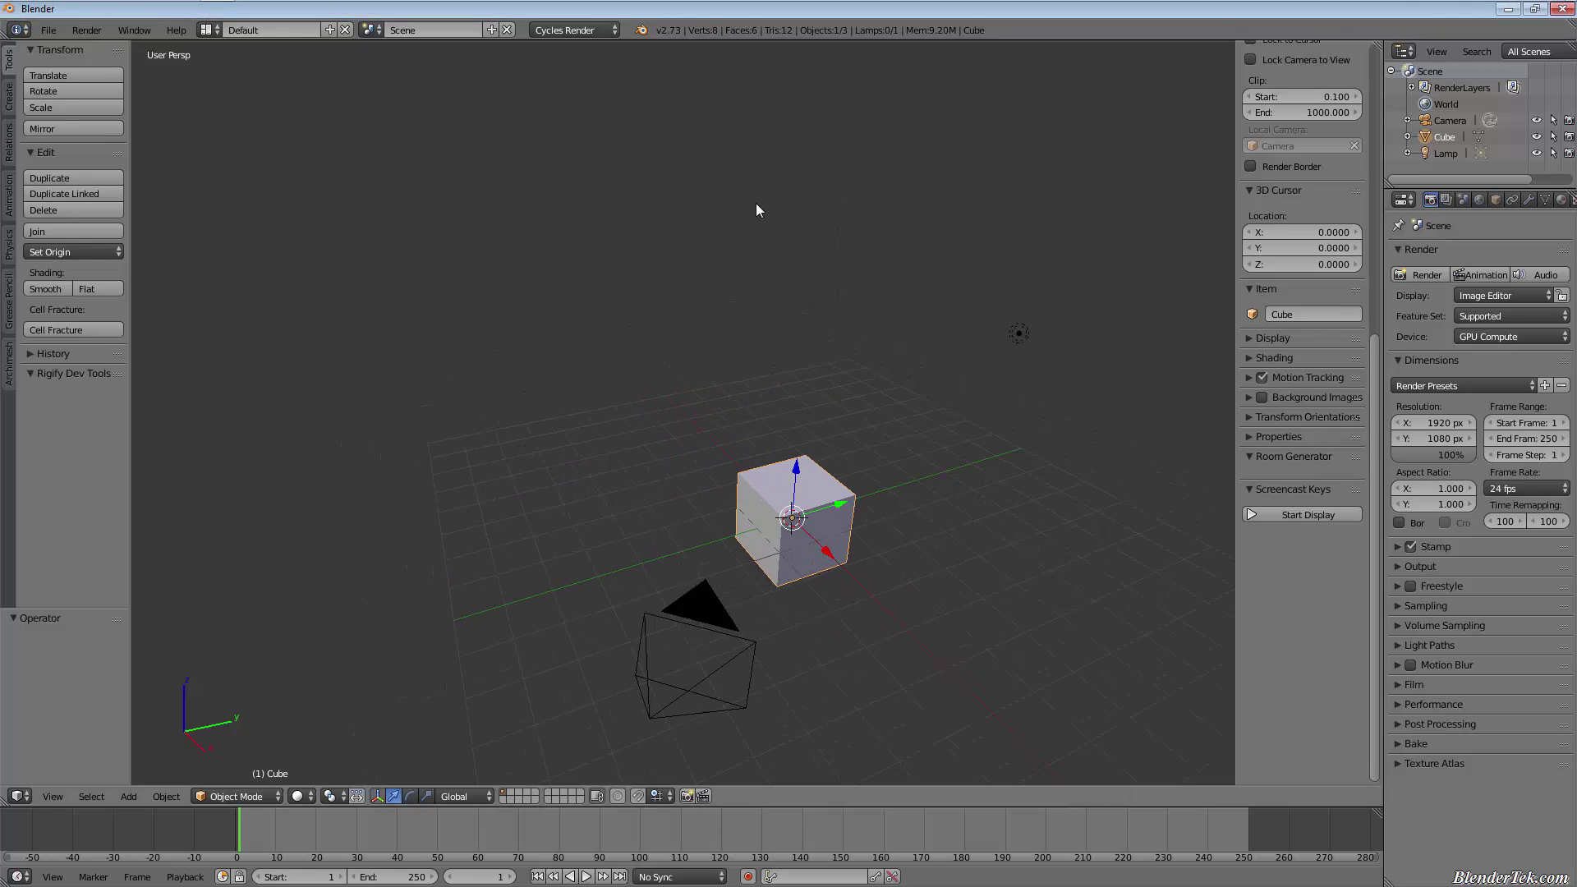
{"action": "mouse_move", "coordinate": [737, 496]}
{"action": "middle_mouse_down"}
{"action": "mouse_move", "coordinate": [648, 472]}
{"action": "mouse_move", "coordinate": [679, 454]}
{"action": "mouse_move", "coordinate": [714, 482]}
{"action": "middle_mouse_up"}
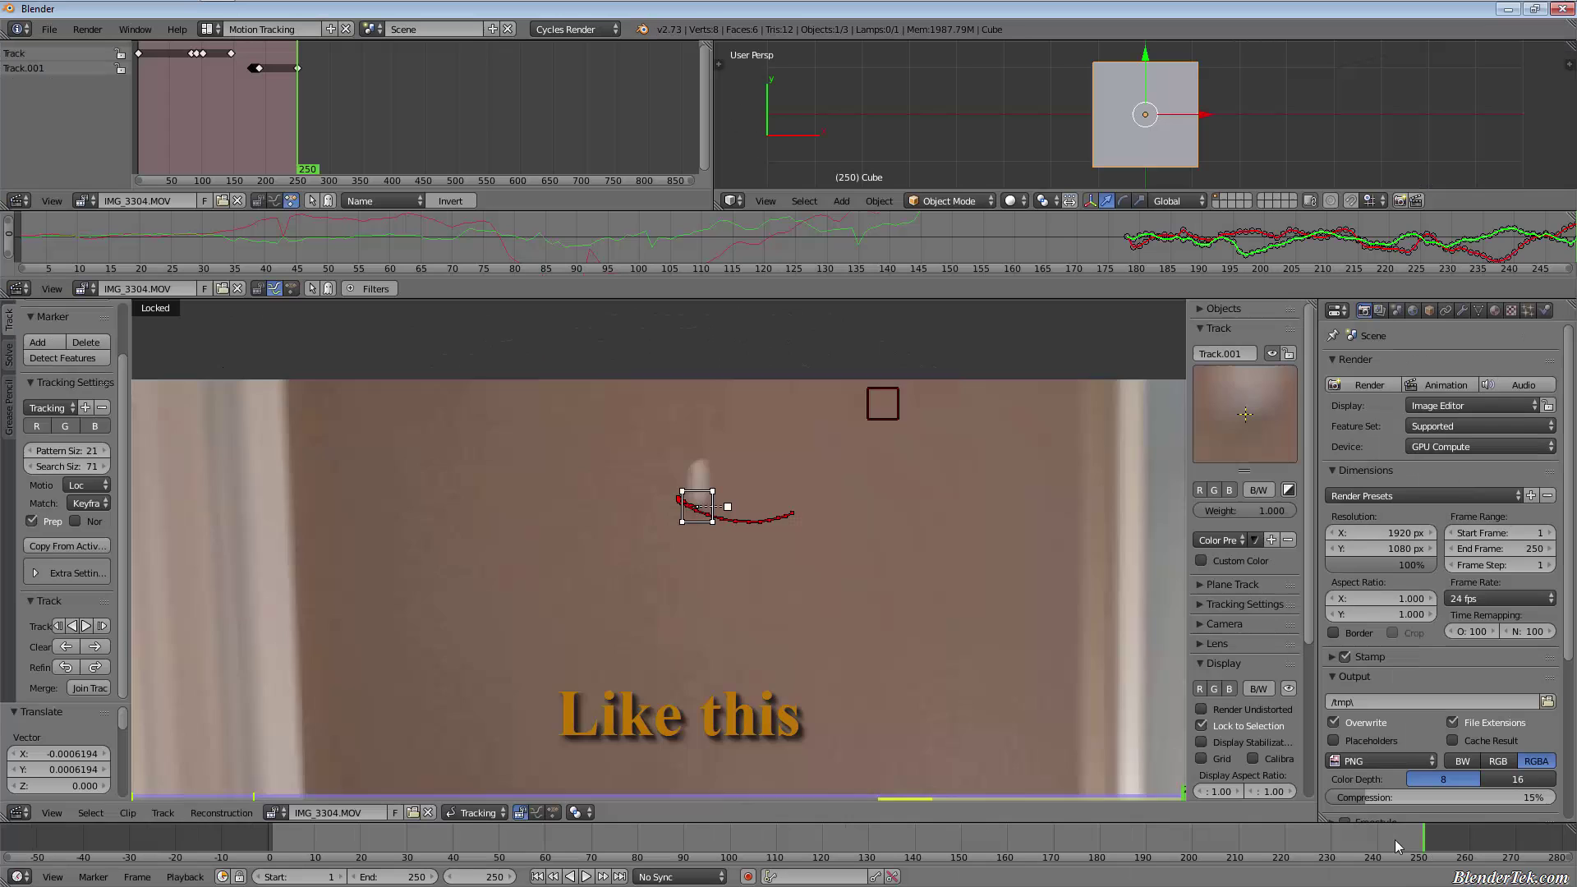
{"action": "left_click_drag", "start_coordinate": [1396, 846], "coordinate": [1016, 866]}
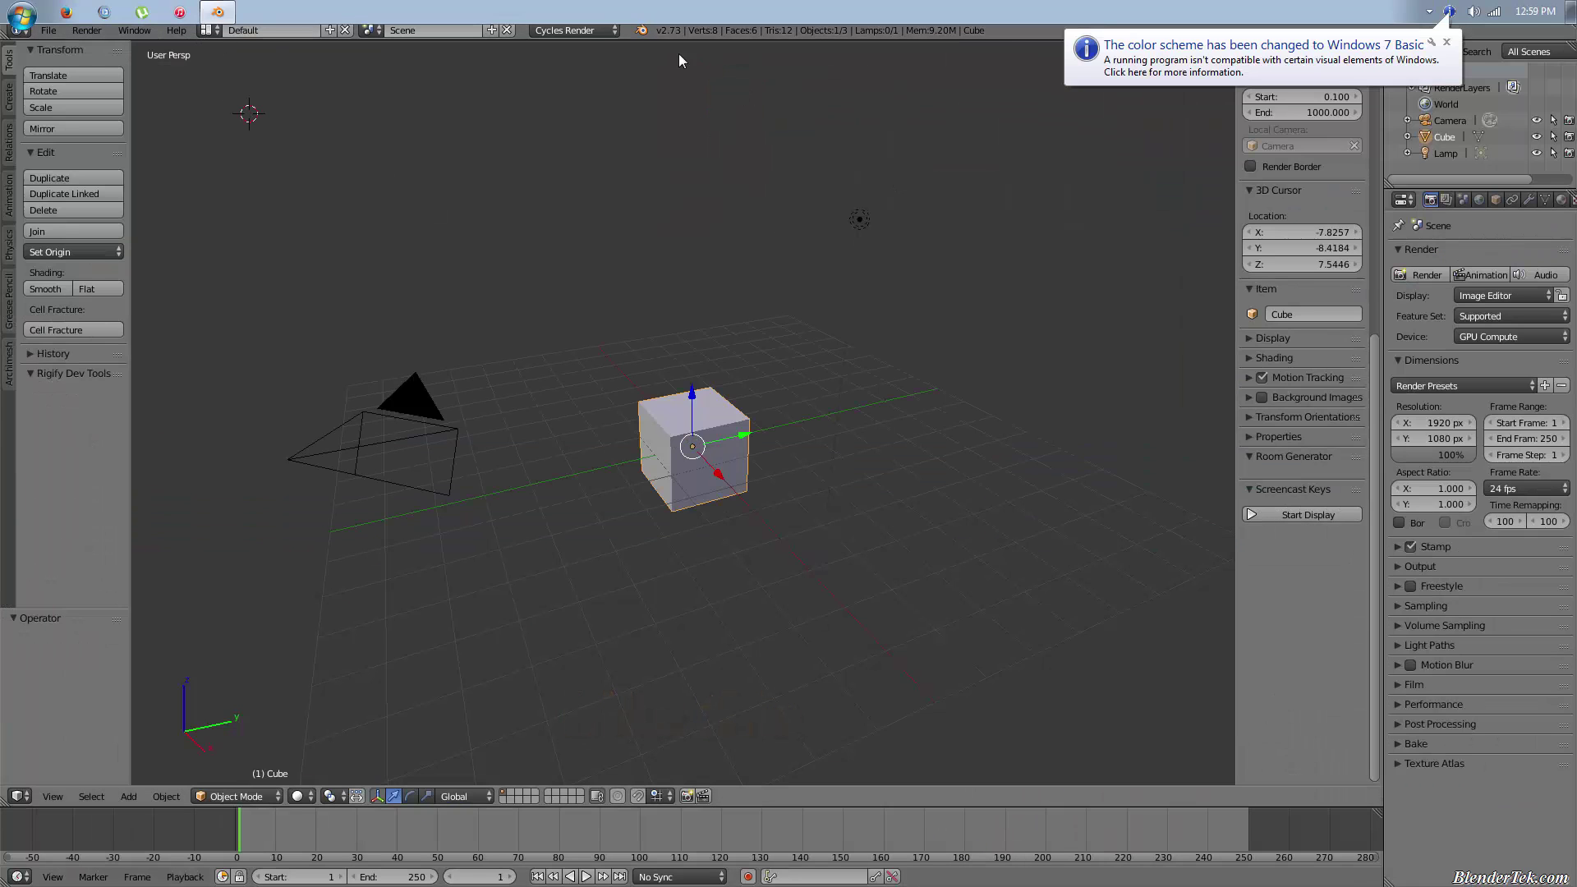
Switch to the Motion Tracking layout and open IMG_3304.MOV from the Tracking bookmark's iPhone folder
{"action": "left_click", "coordinate": [208, 29]}
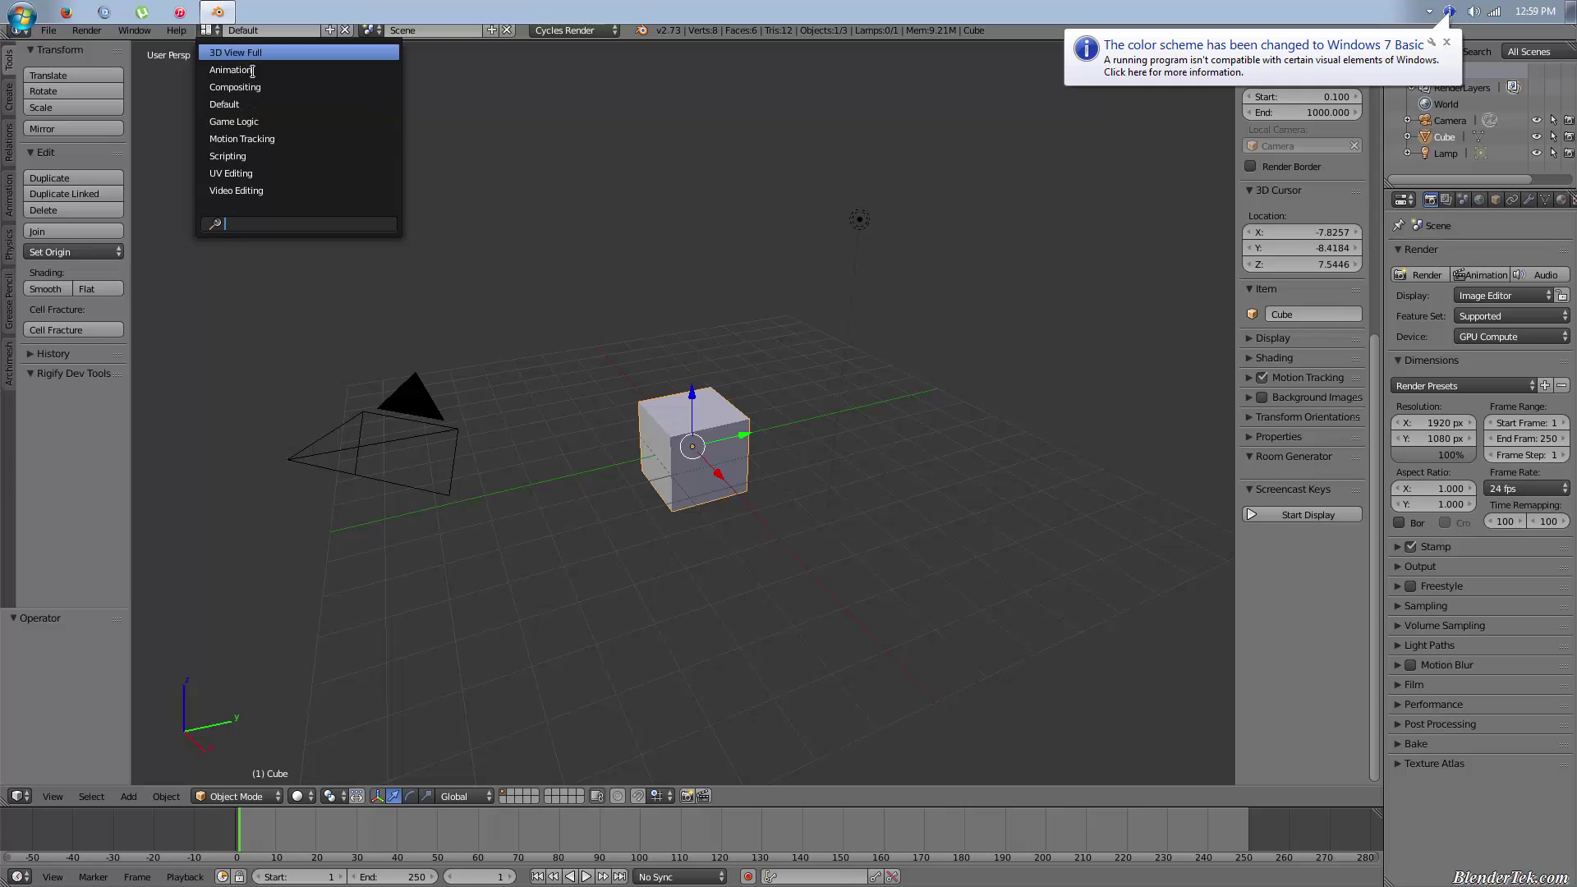
{"action": "left_click", "coordinate": [241, 138]}
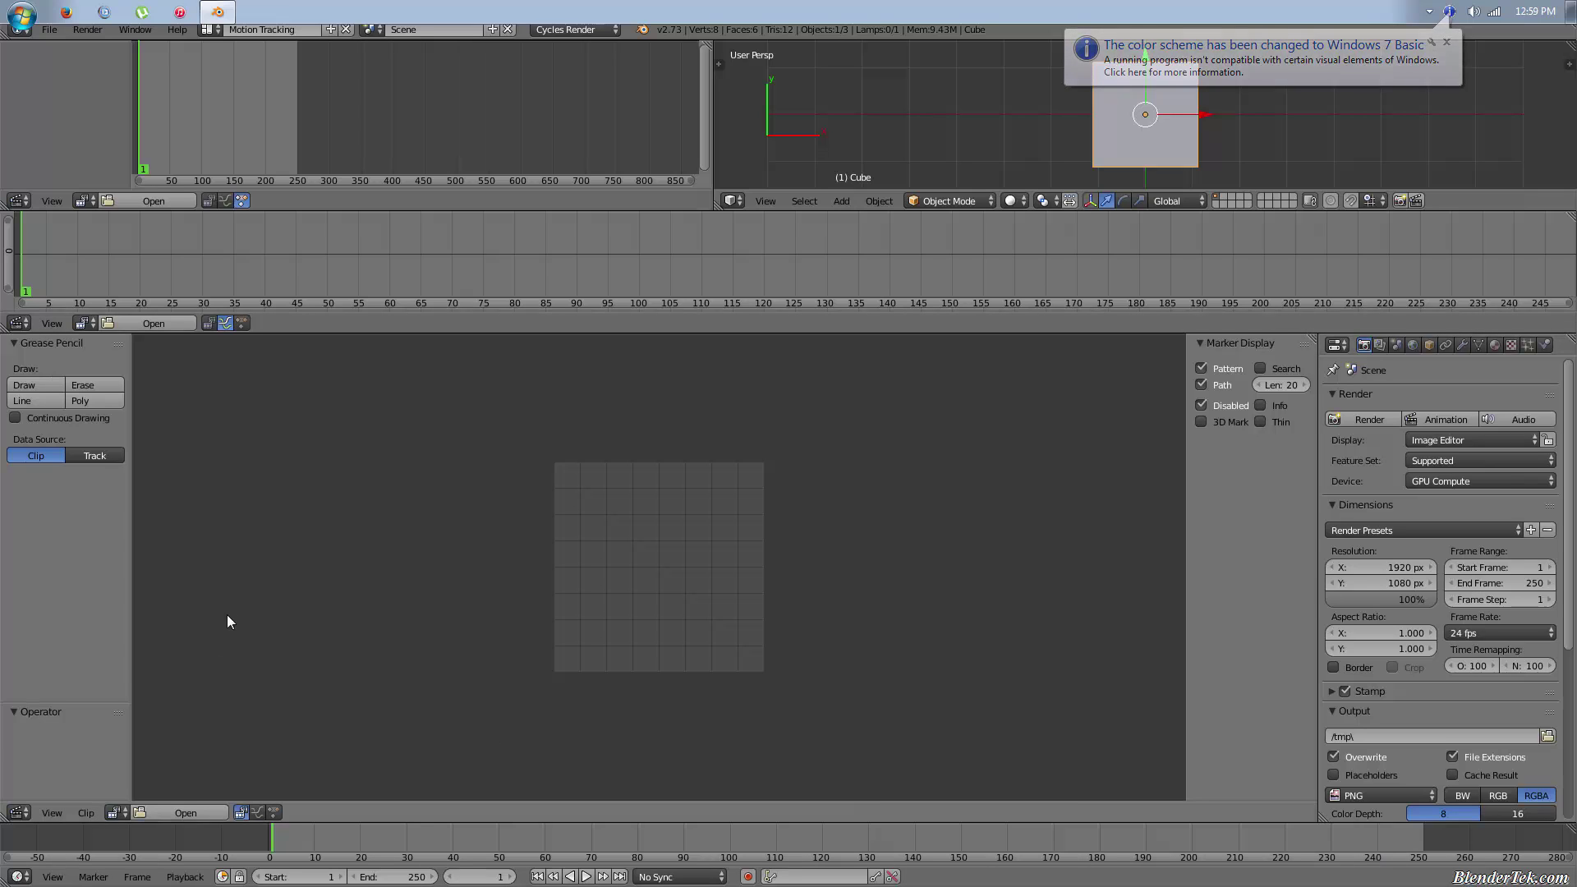
{"action": "left_click", "coordinate": [143, 812]}
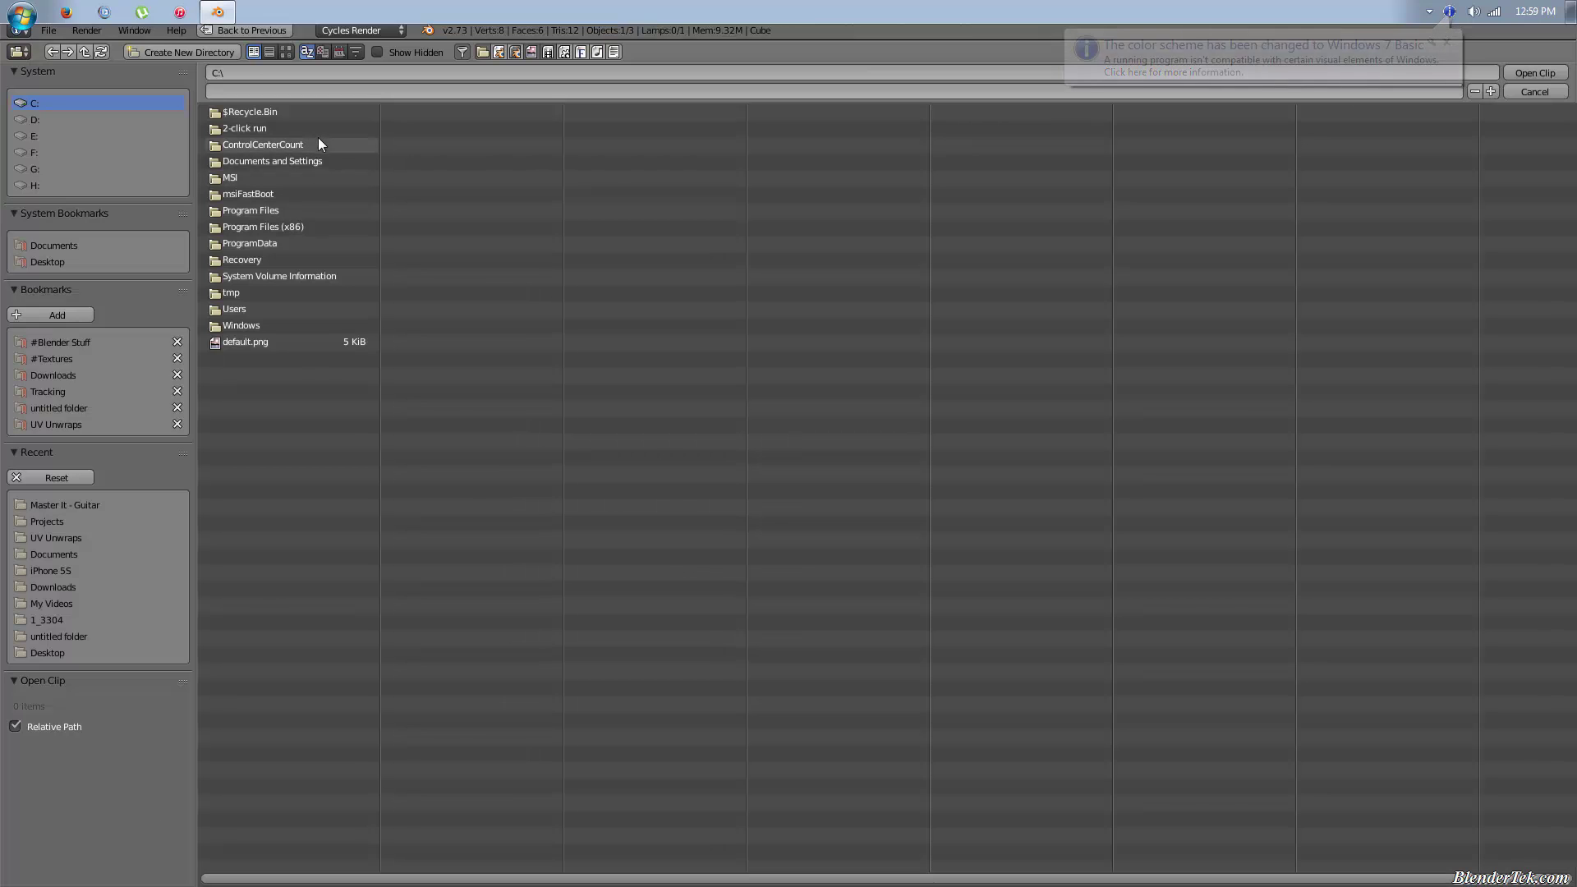
{"action": "left_click", "coordinate": [95, 389]}
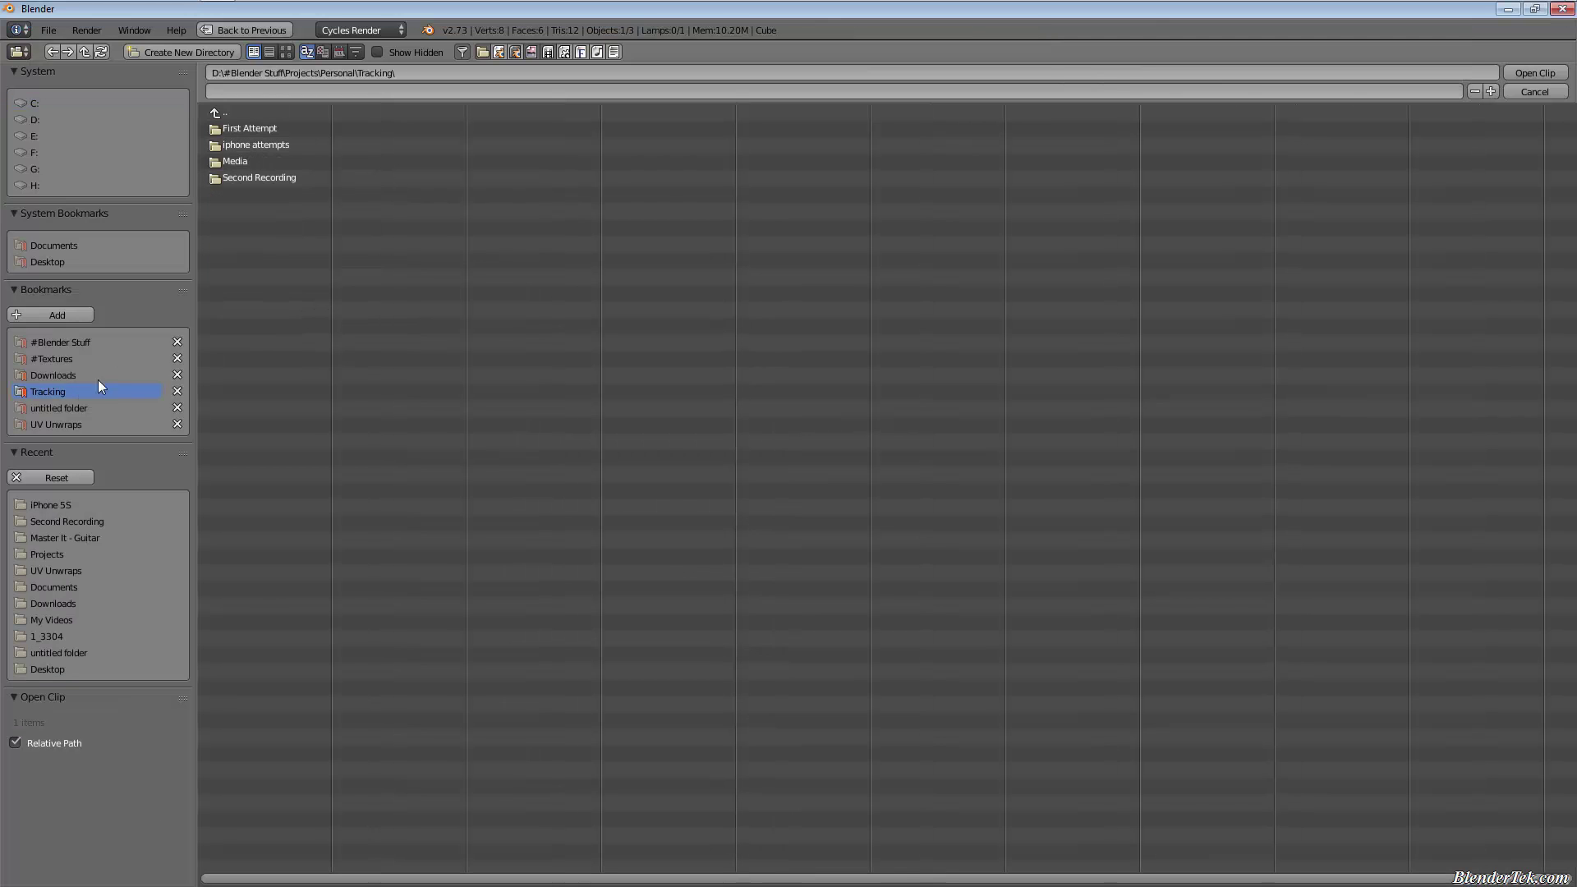
{"action": "left_click", "coordinate": [254, 161]}
{"action": "left_click", "coordinate": [266, 130]}
{"action": "left_click", "coordinate": [264, 130]}
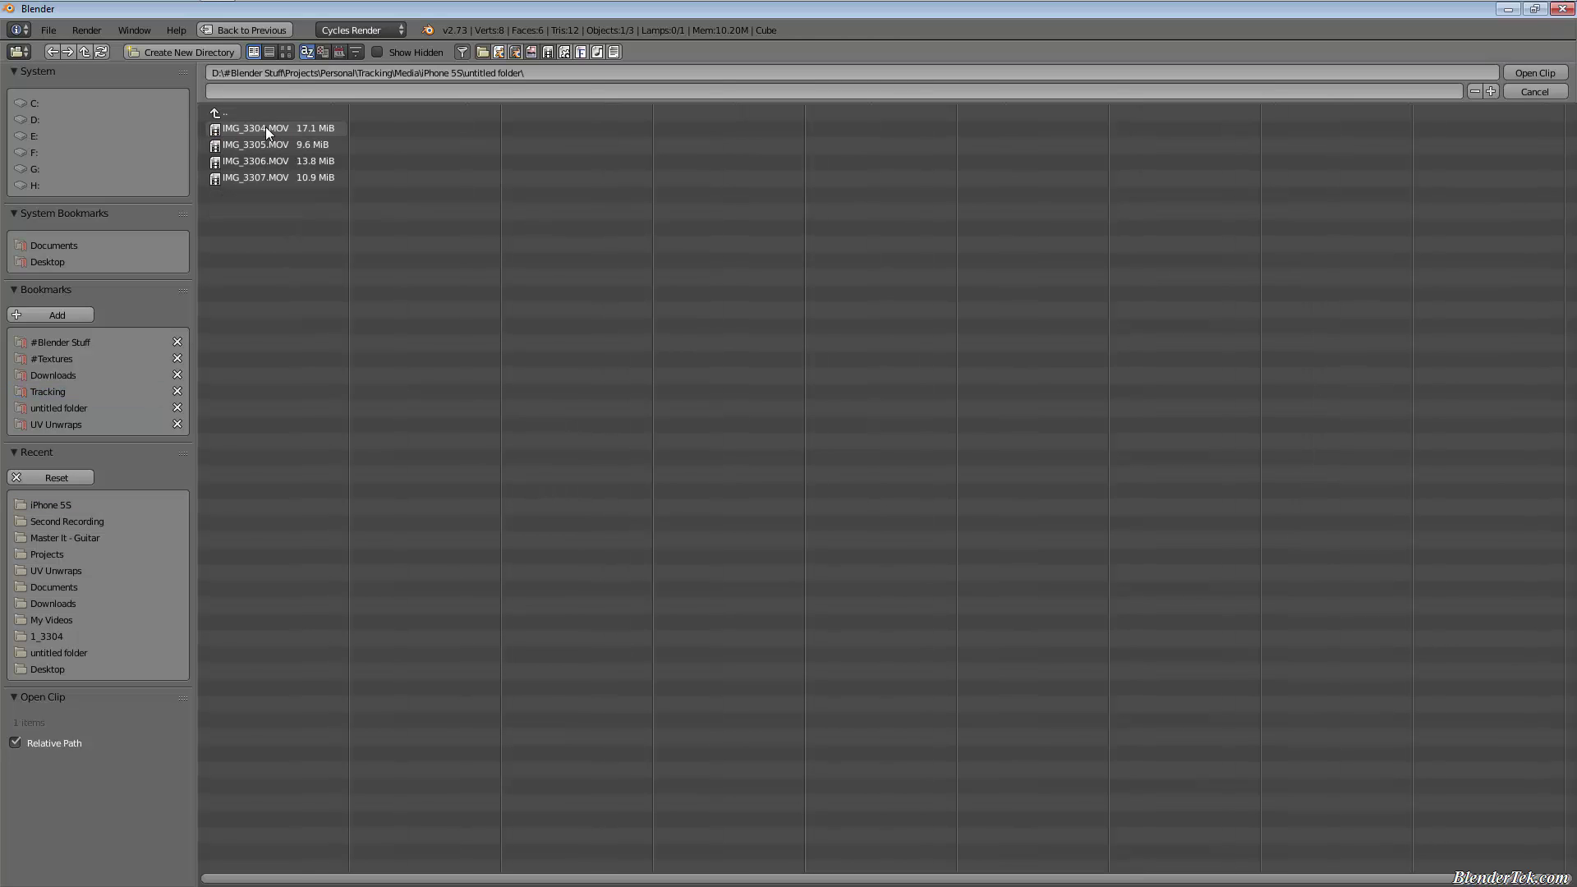
{"action": "double_click", "coordinate": [278, 130]}
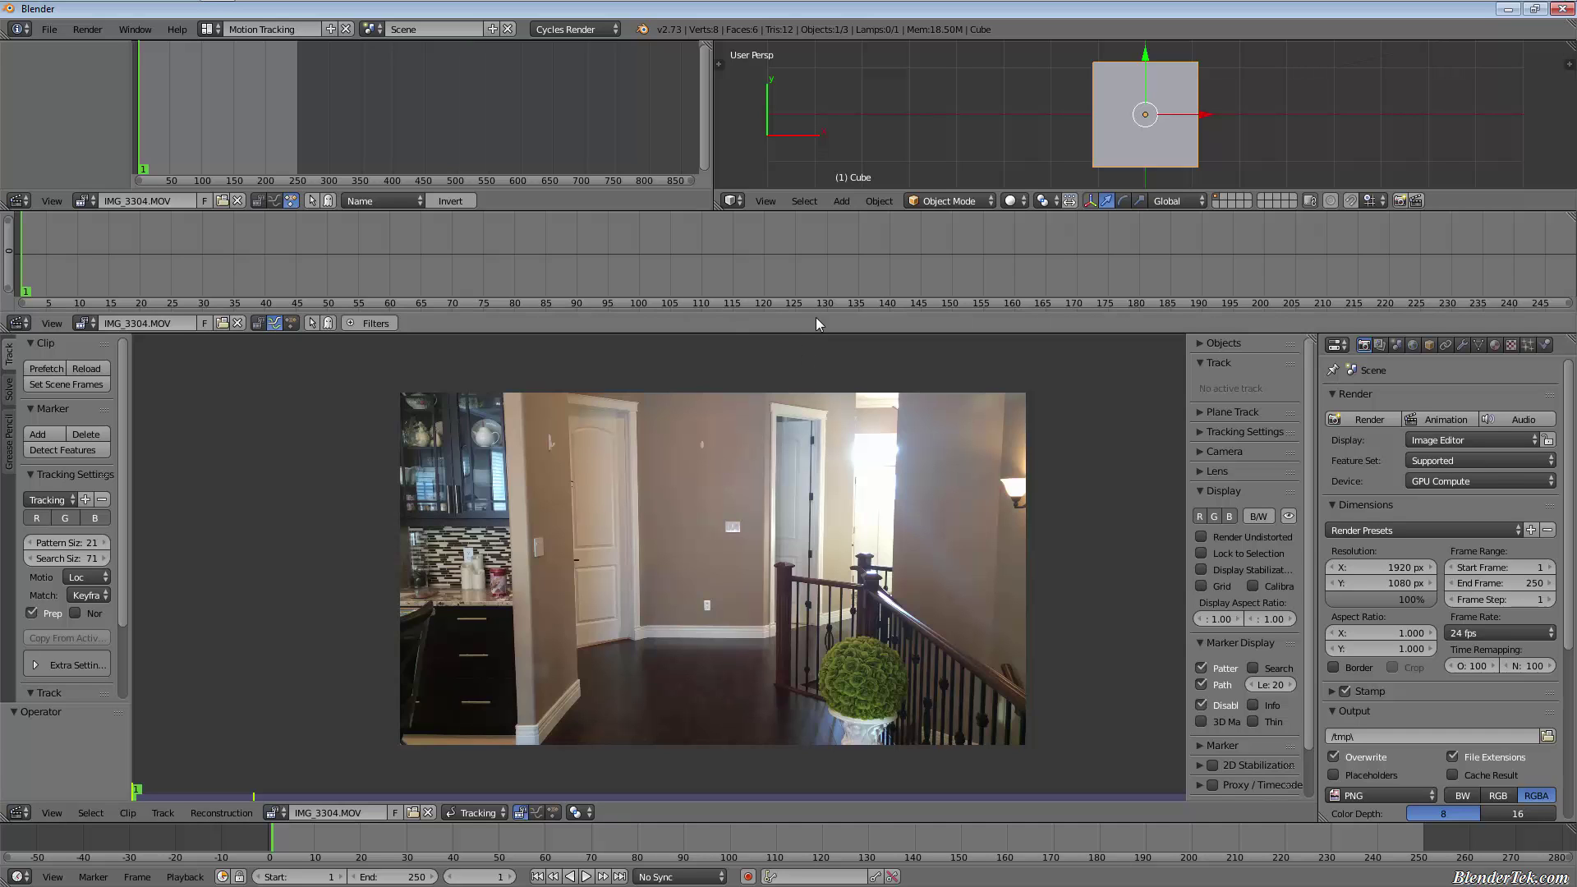
Raise the clip editor's top border, then zoom and pan until the white wall fixture fills the view
{"action": "left_click_drag", "start_coordinate": [814, 332], "coordinate": [826, 298]}
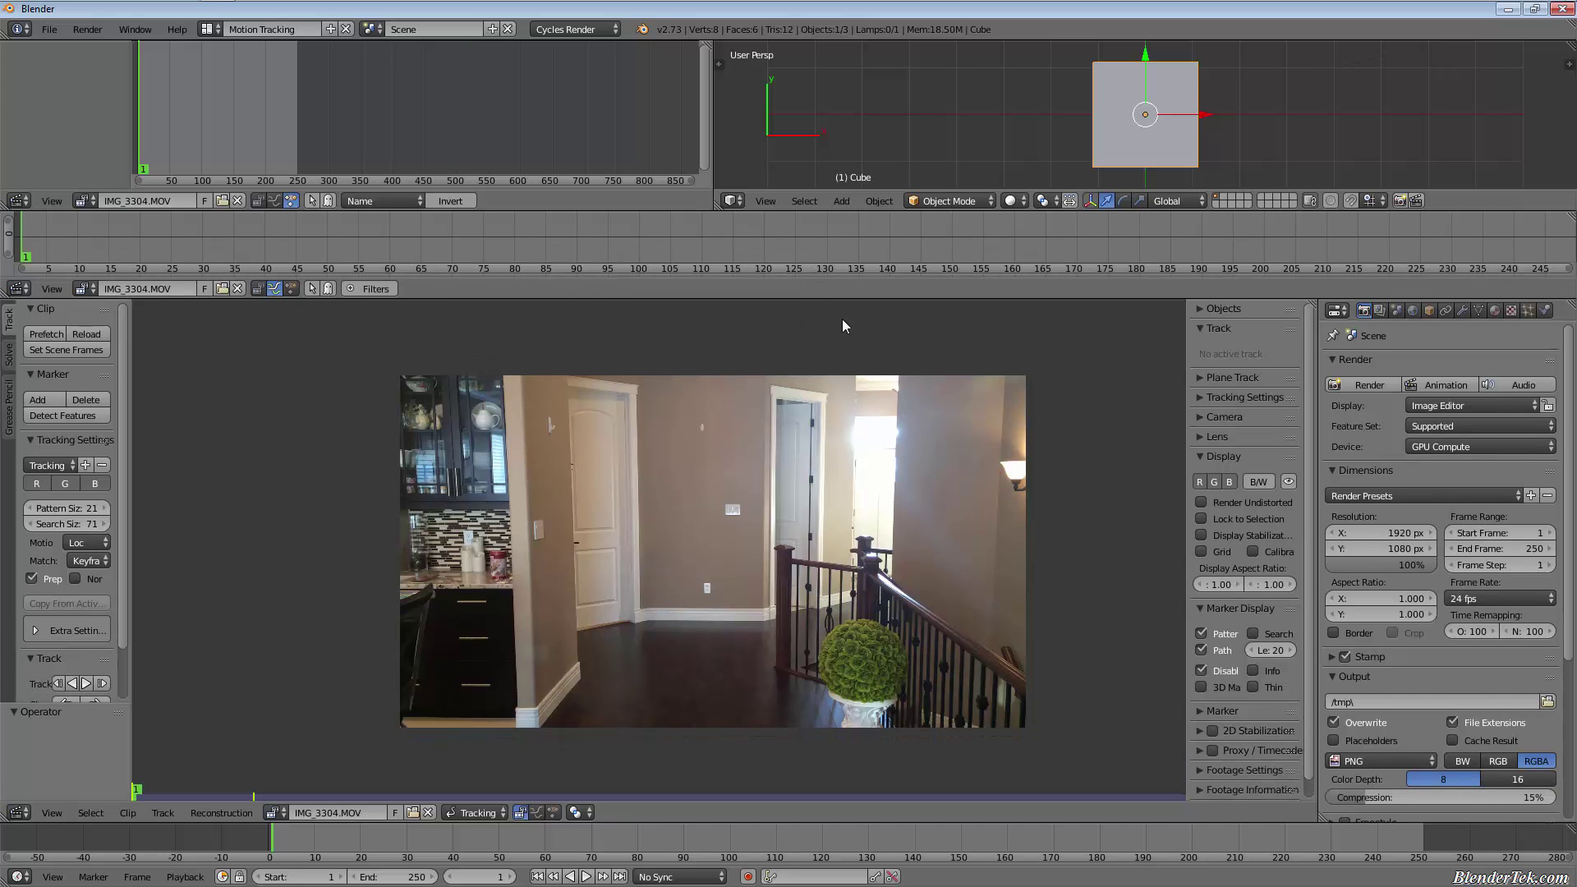
{"action": "scroll", "coordinate": [708, 532], "scroll_direction": "up", "scroll_amount": 3}
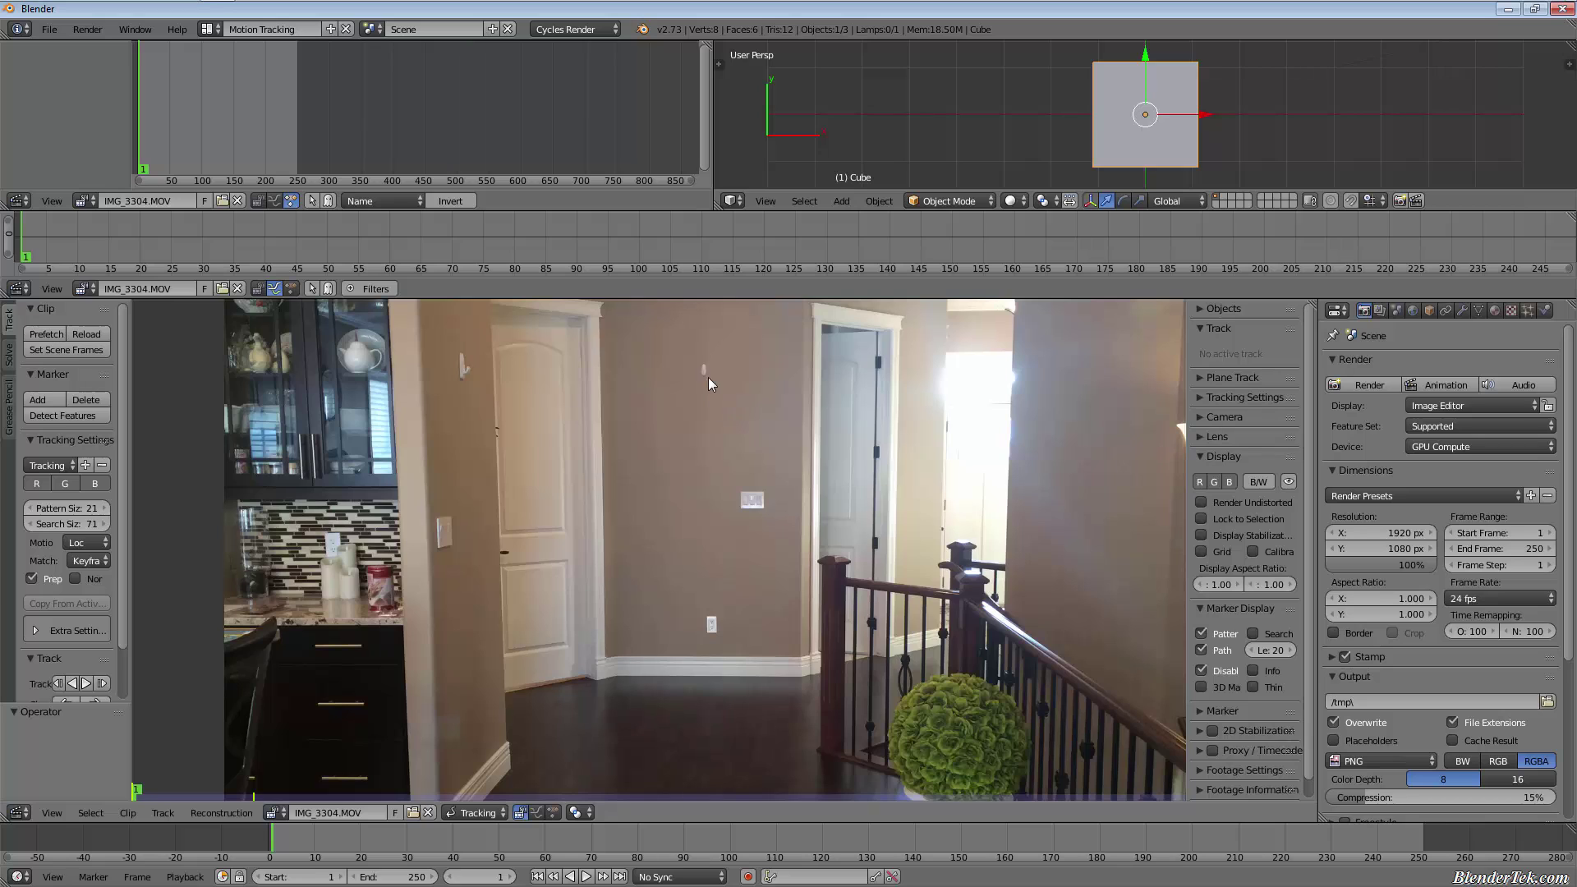
{"action": "scroll", "coordinate": [706, 374], "scroll_direction": "up", "scroll_amount": 10}
{"action": "middle_click_drag", "start_coordinate": [720, 381], "coordinate": [697, 612]}
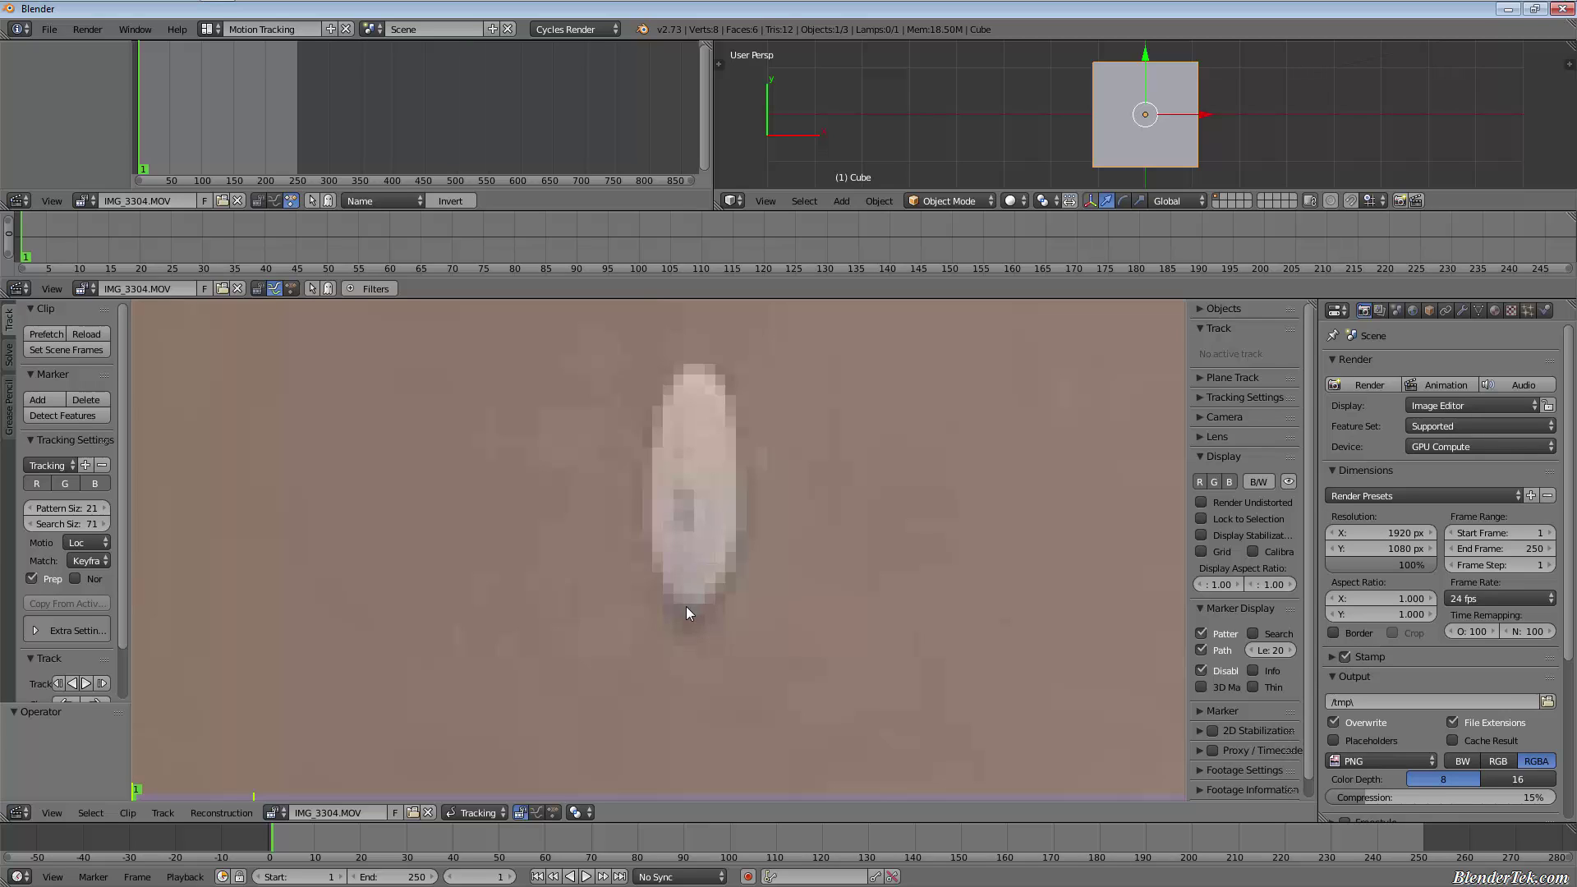
Add a marker on the white fixture at frame 1, nudge it into place, then zoom back out
{"action": "left_click", "coordinate": [688, 604], "text": "ctrl"}
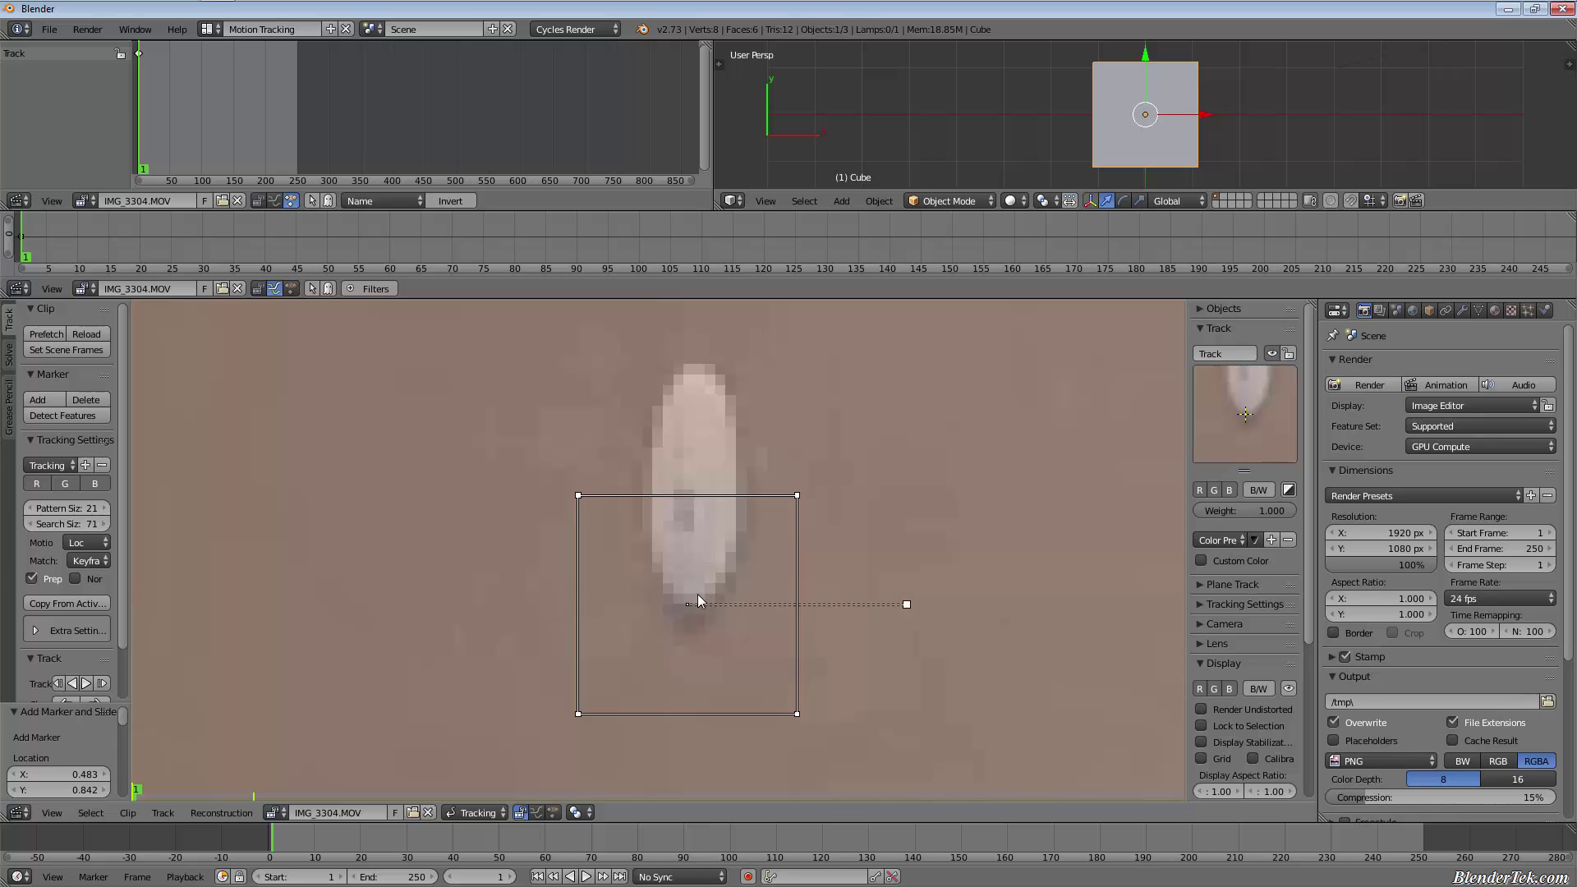
{"action": "key", "text": "f"}
{"action": "scroll", "coordinate": [646, 405], "scroll_direction": "up", "scroll_amount": 8}
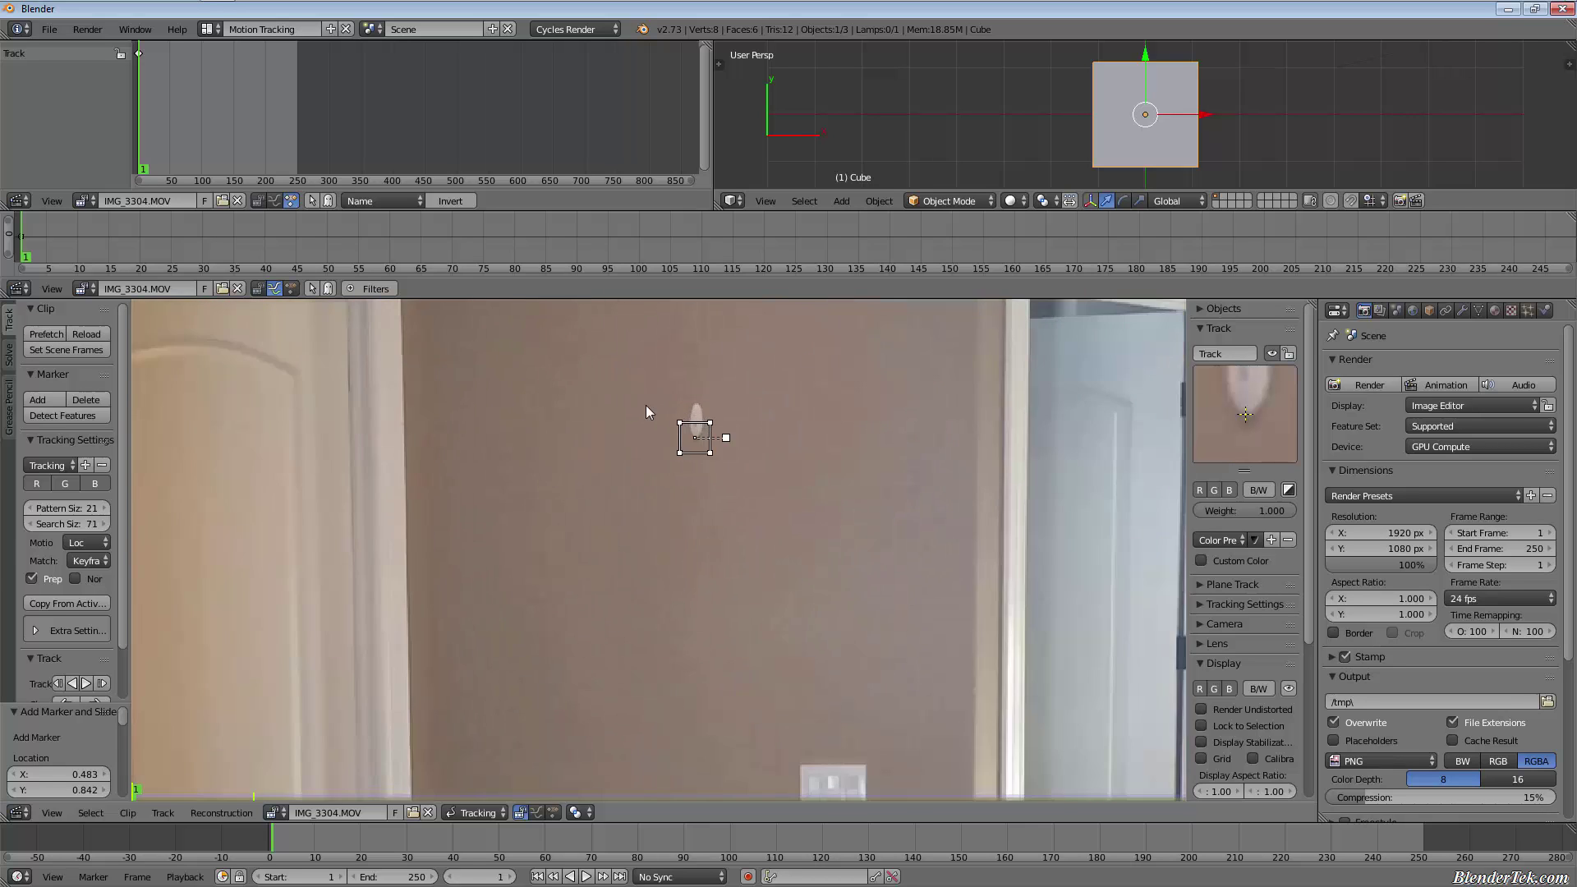
{"action": "scroll", "coordinate": [823, 457], "scroll_direction": "up", "scroll_amount": 3}
{"action": "key", "text": "g"}
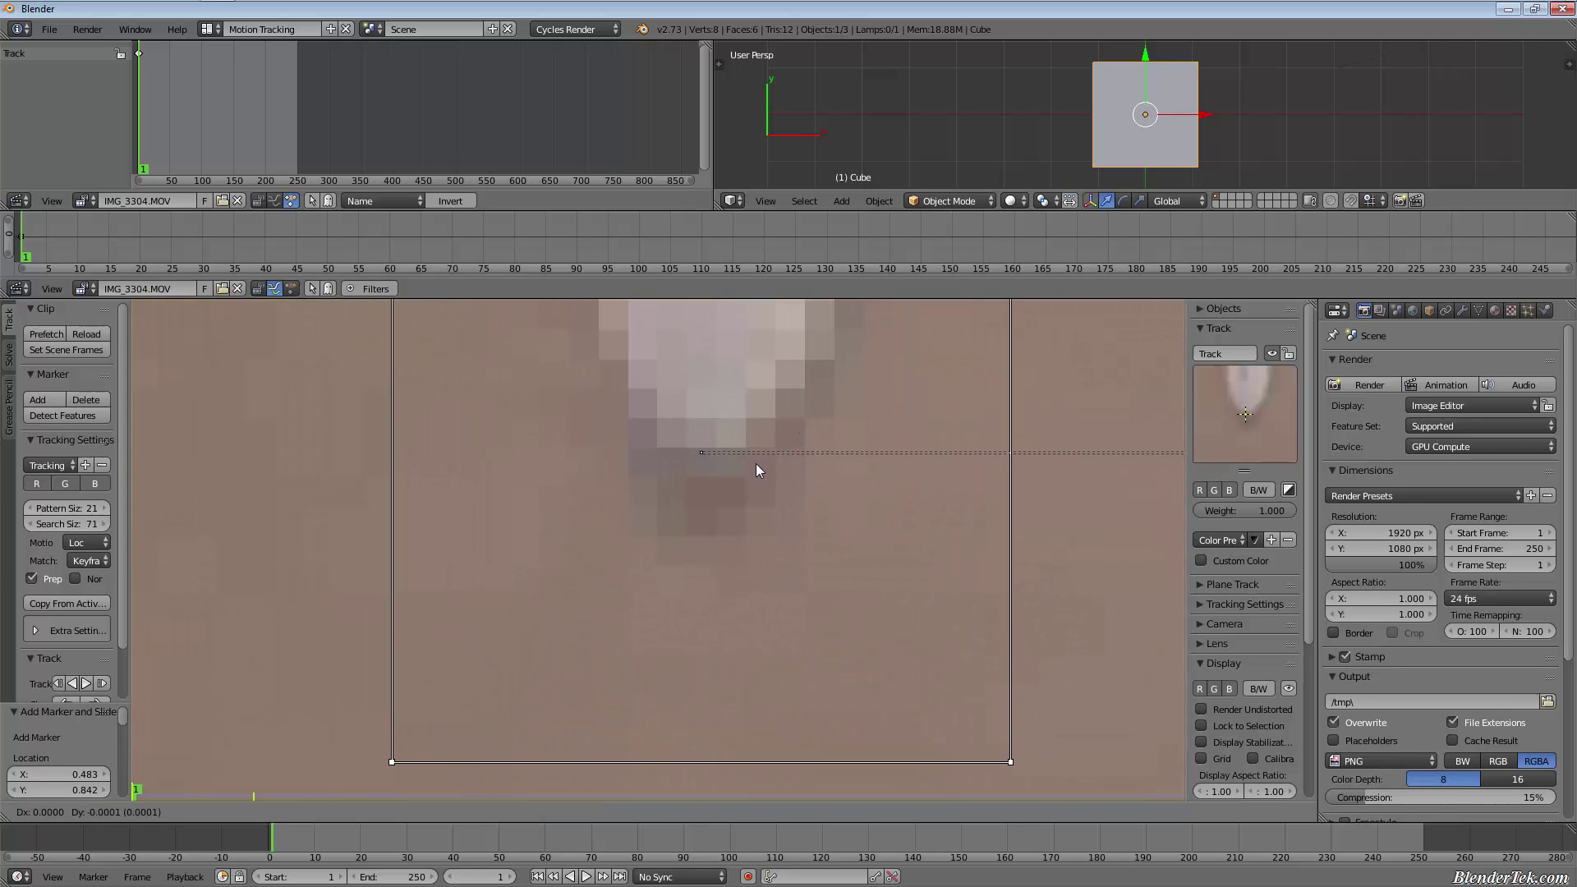
{"action": "left_click", "coordinate": [772, 461]}
{"action": "scroll", "coordinate": [772, 460], "scroll_direction": "down", "scroll_amount": 8}
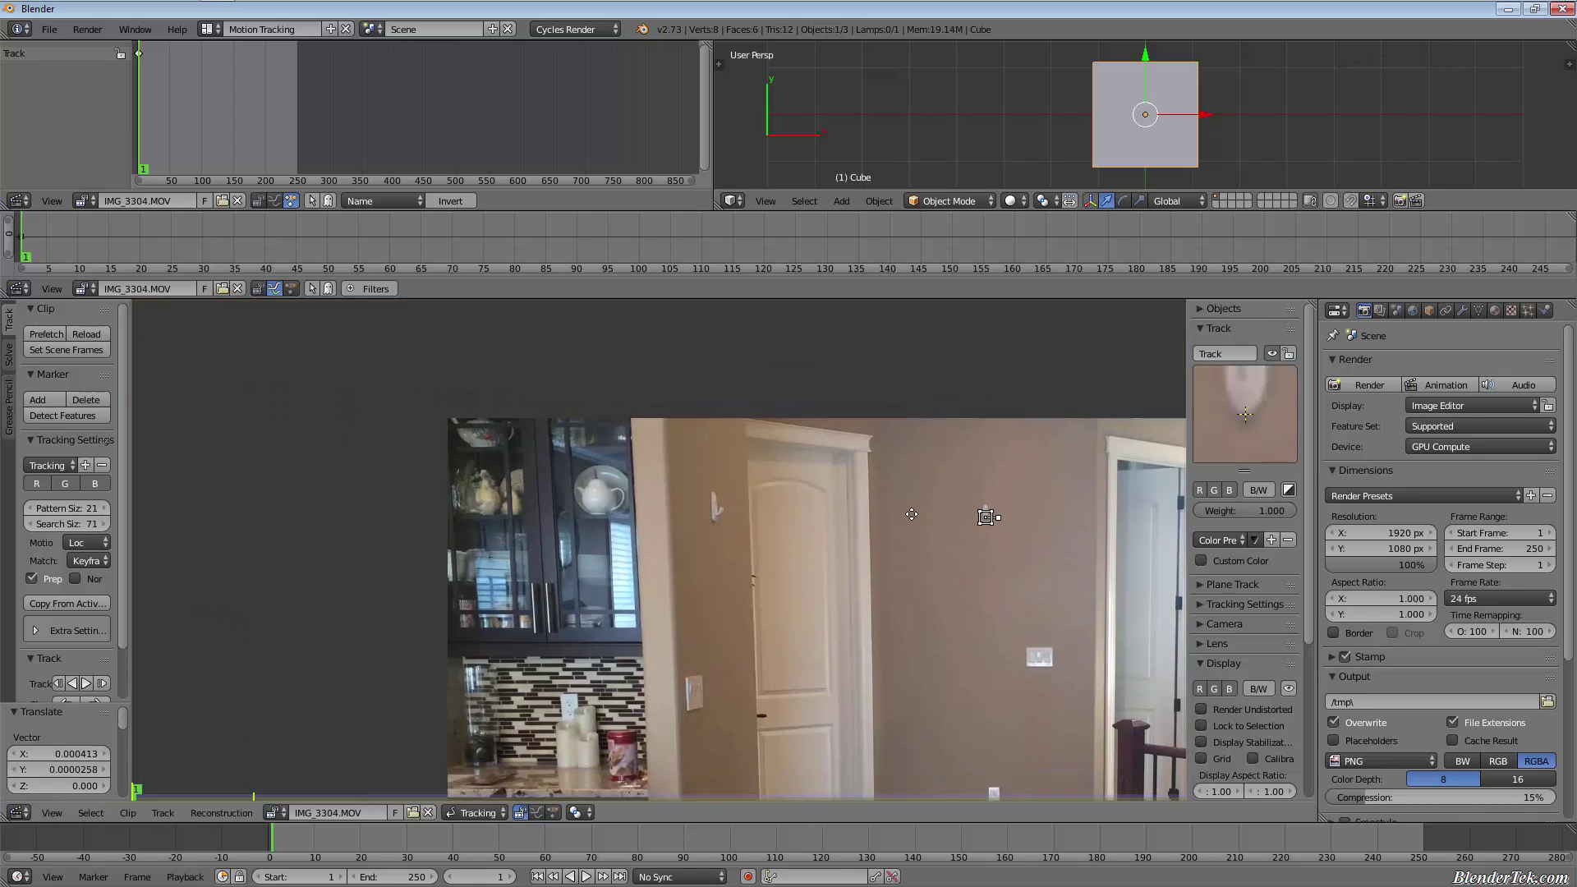
{"action": "middle_click_drag", "start_coordinate": [912, 514], "coordinate": [708, 490]}
{"action": "scroll", "coordinate": [721, 461], "scroll_direction": "down", "scroll_amount": 5}
{"action": "scroll", "coordinate": [723, 462], "scroll_direction": "up", "scroll_amount": 3}
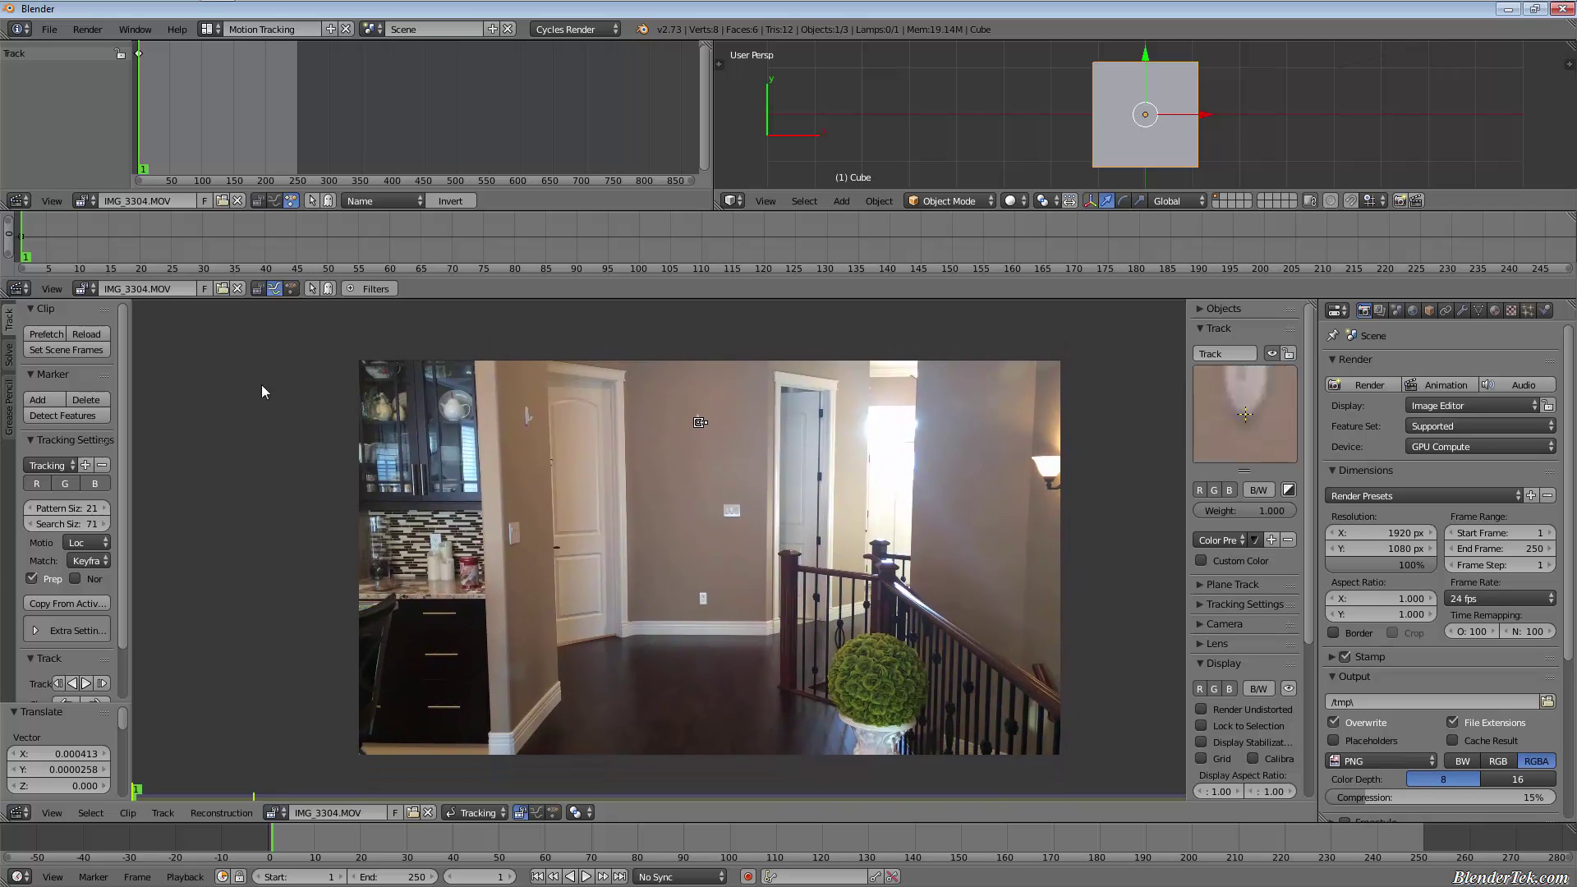
{"action": "scroll", "coordinate": [99, 624], "scroll_direction": "down", "scroll_amount": 3}
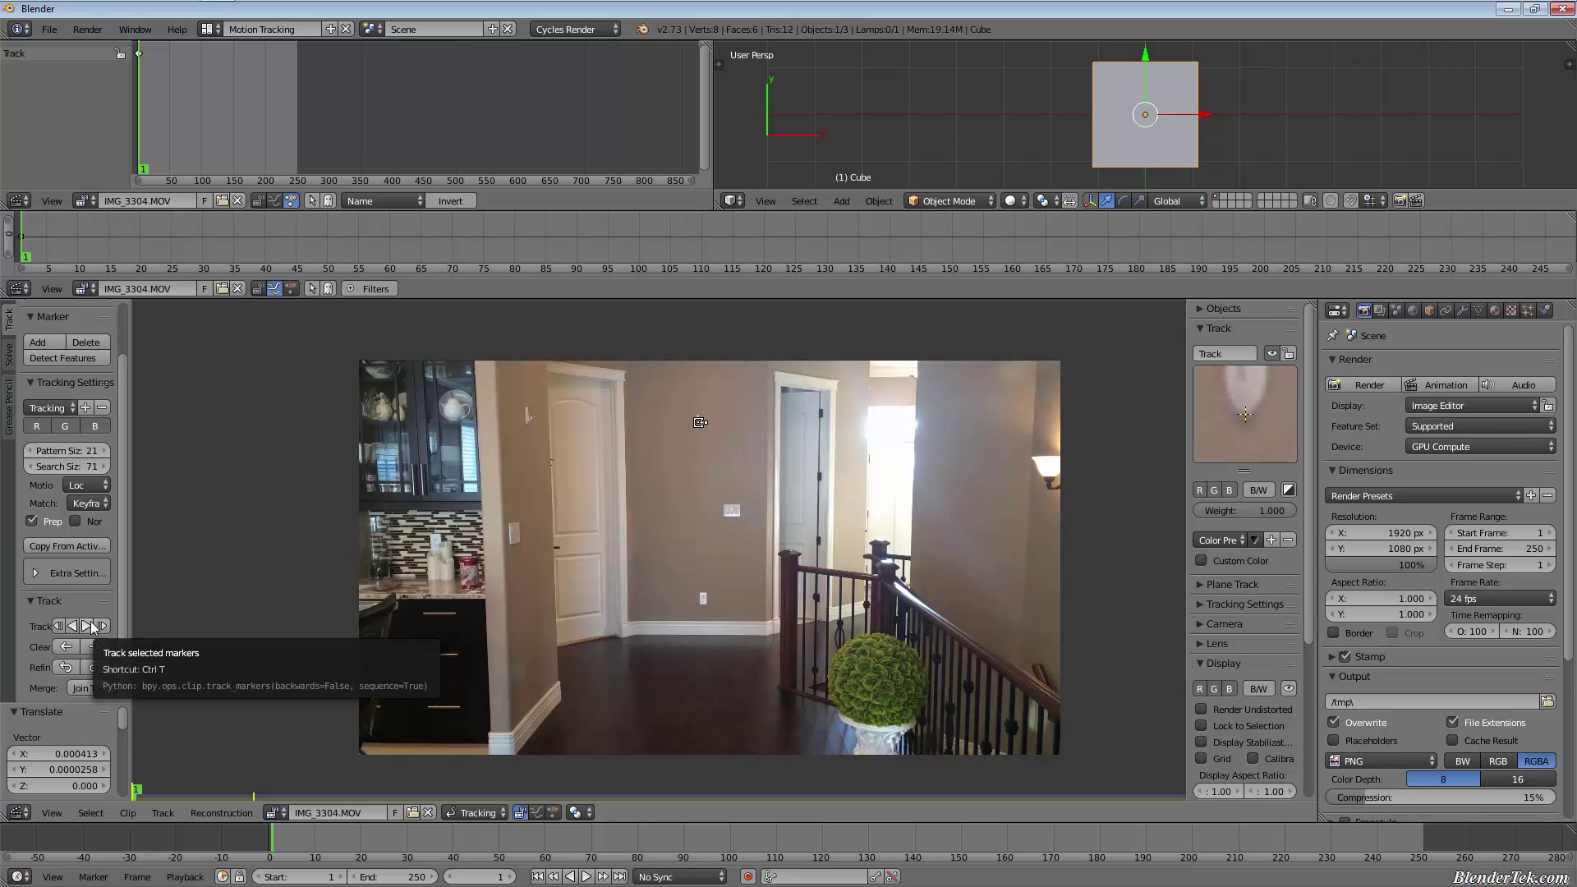
Track the marker forward until it stops at frame 84, then drag it back onto the fixture
{"action": "left_click", "coordinate": [86, 625]}
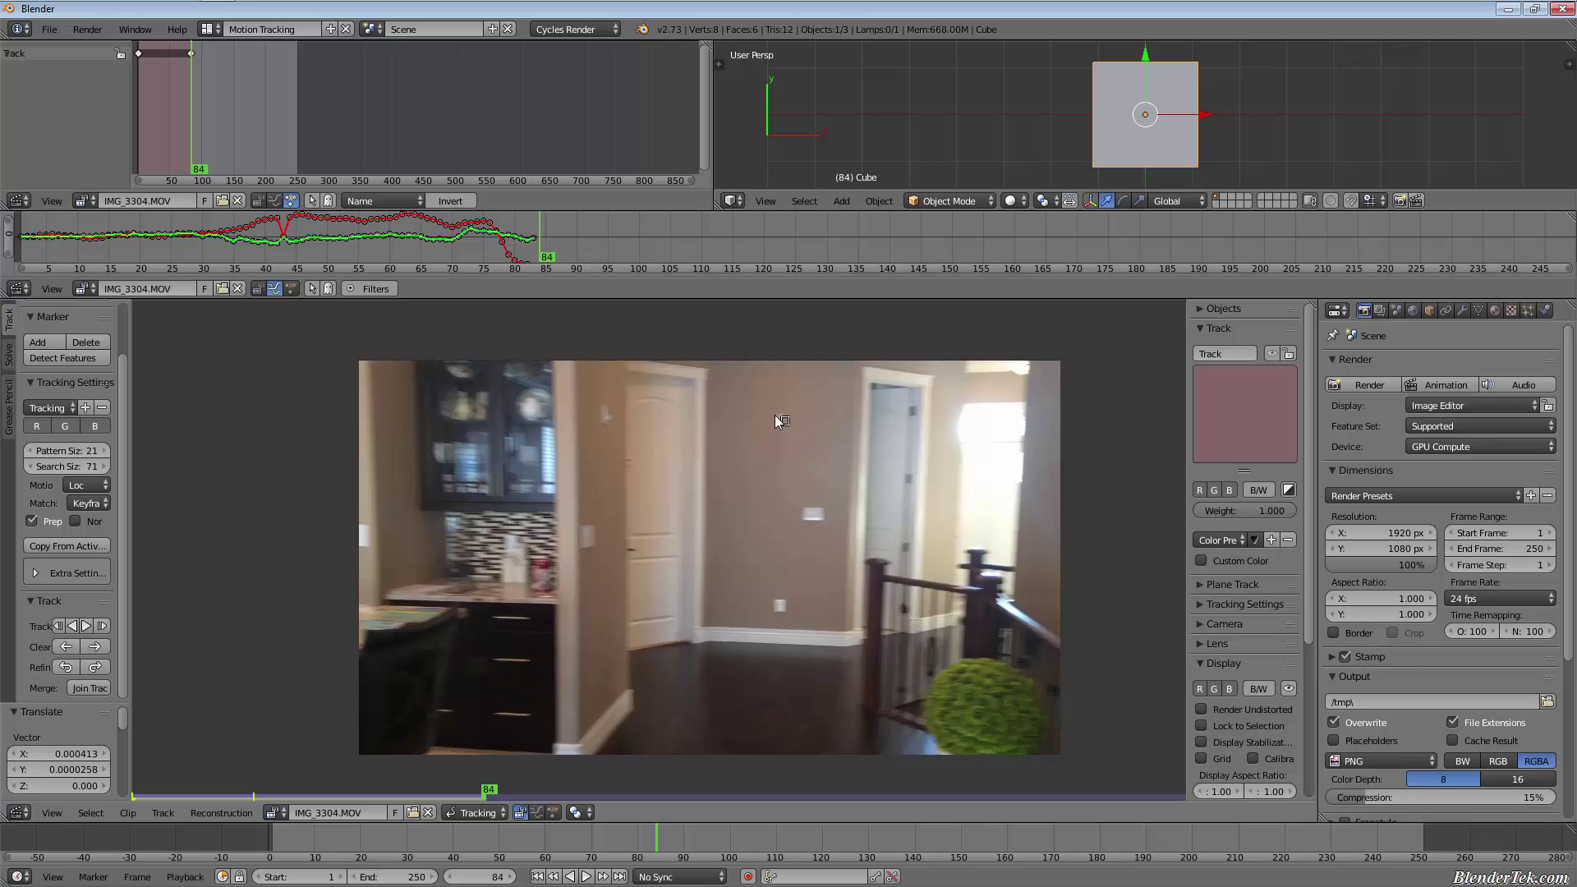
{"action": "scroll", "coordinate": [778, 421], "scroll_direction": "up", "scroll_amount": 6}
{"action": "scroll", "coordinate": [816, 376], "scroll_direction": "down", "scroll_amount": 7}
{"action": "scroll", "coordinate": [831, 381], "scroll_direction": "up", "scroll_amount": 10}
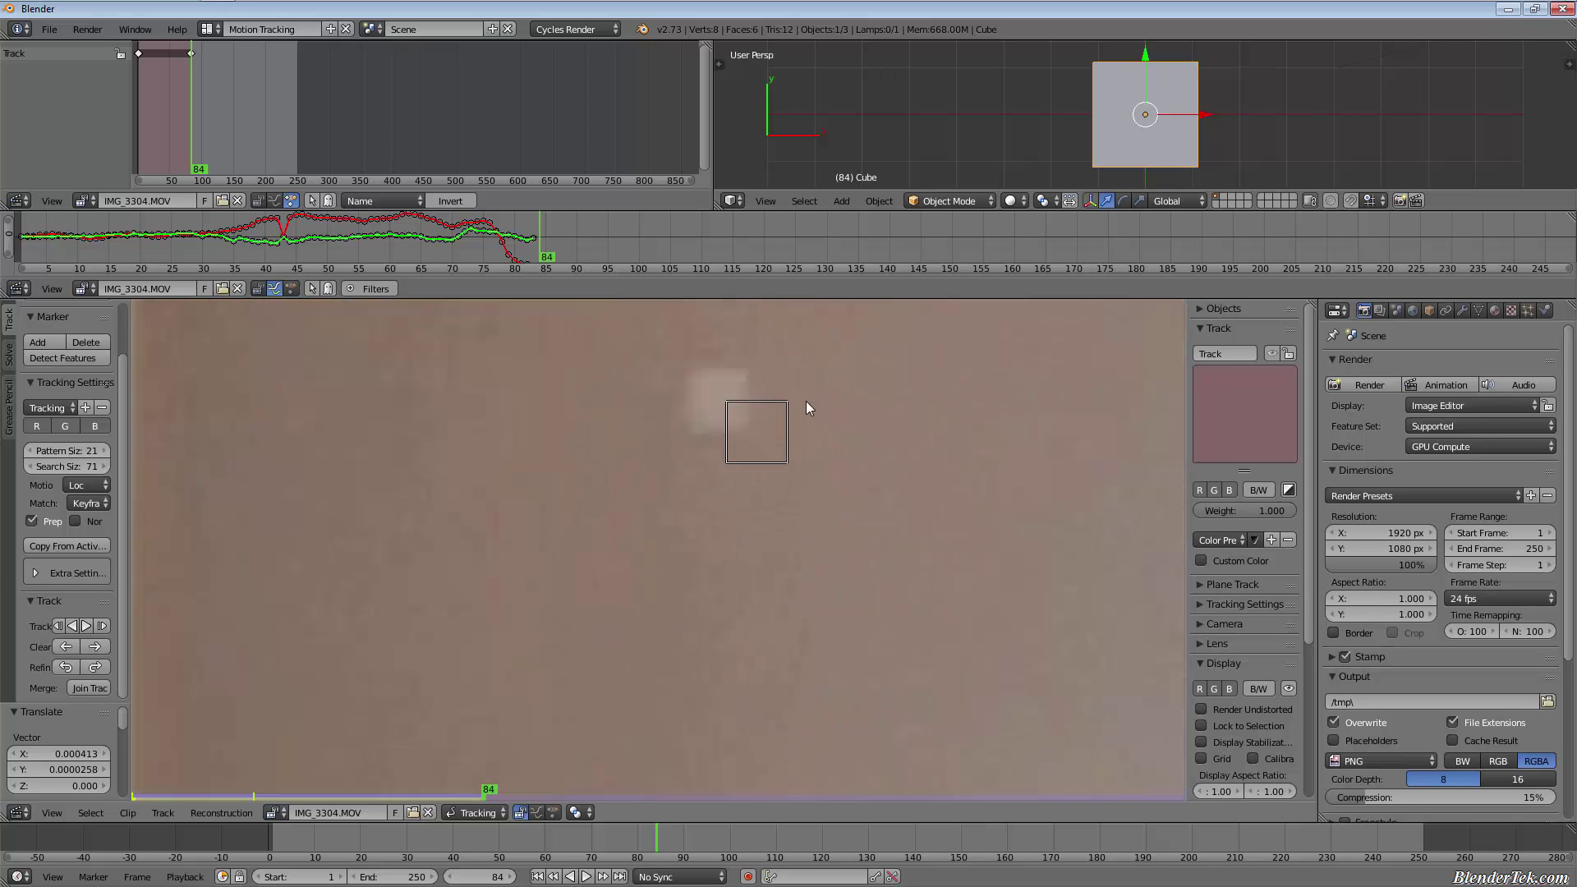
{"action": "scroll", "coordinate": [758, 420], "scroll_direction": "up", "scroll_amount": 2}
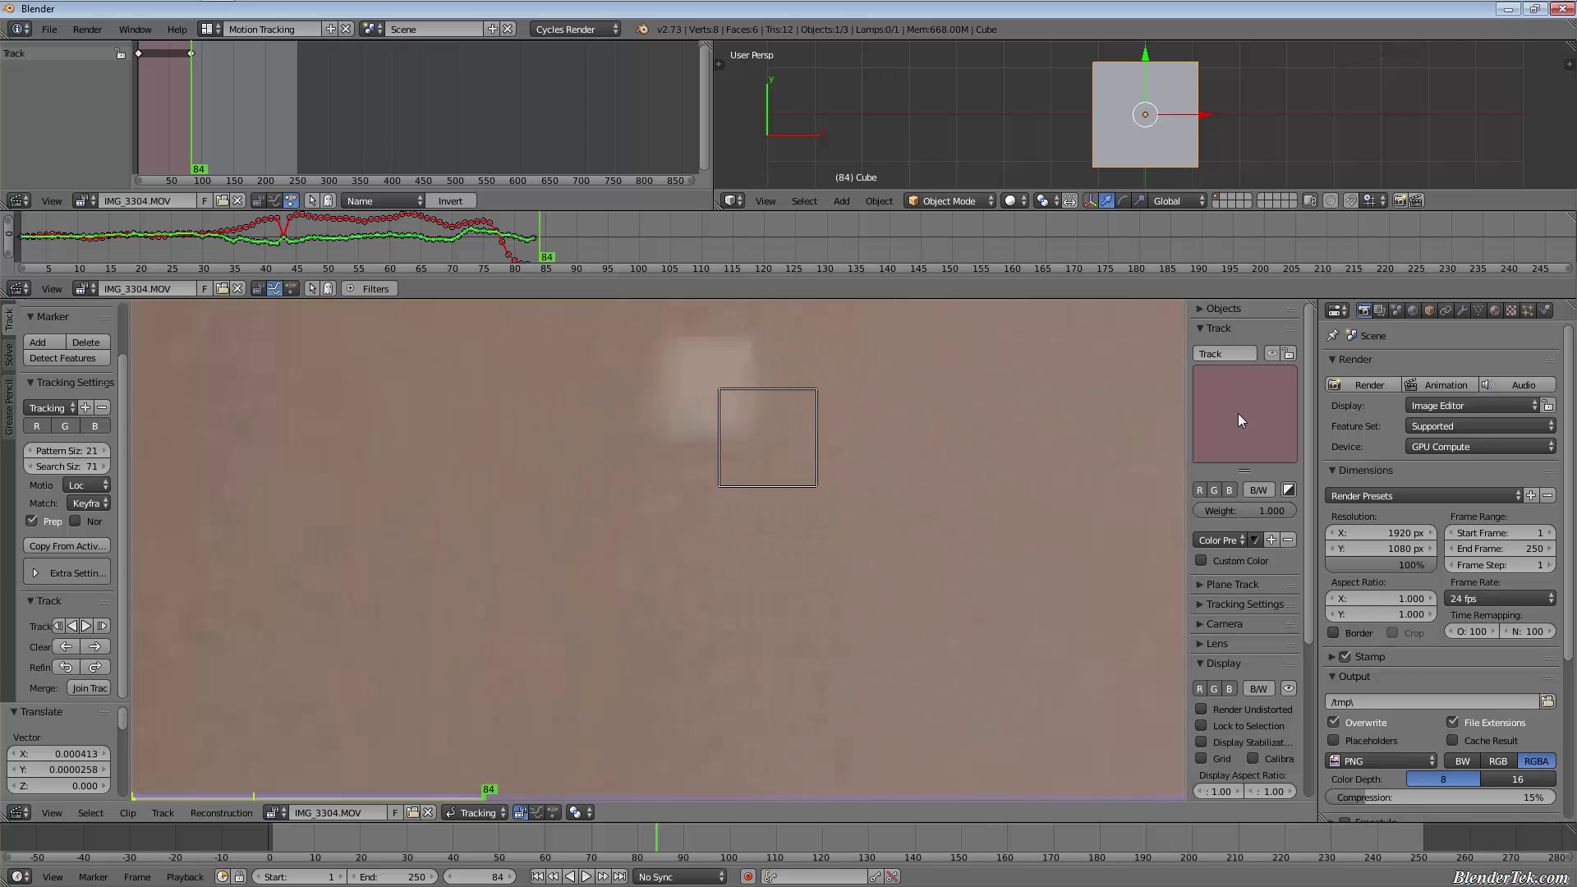
{"action": "left_click_drag", "start_coordinate": [1264, 408], "coordinate": [1214, 404]}
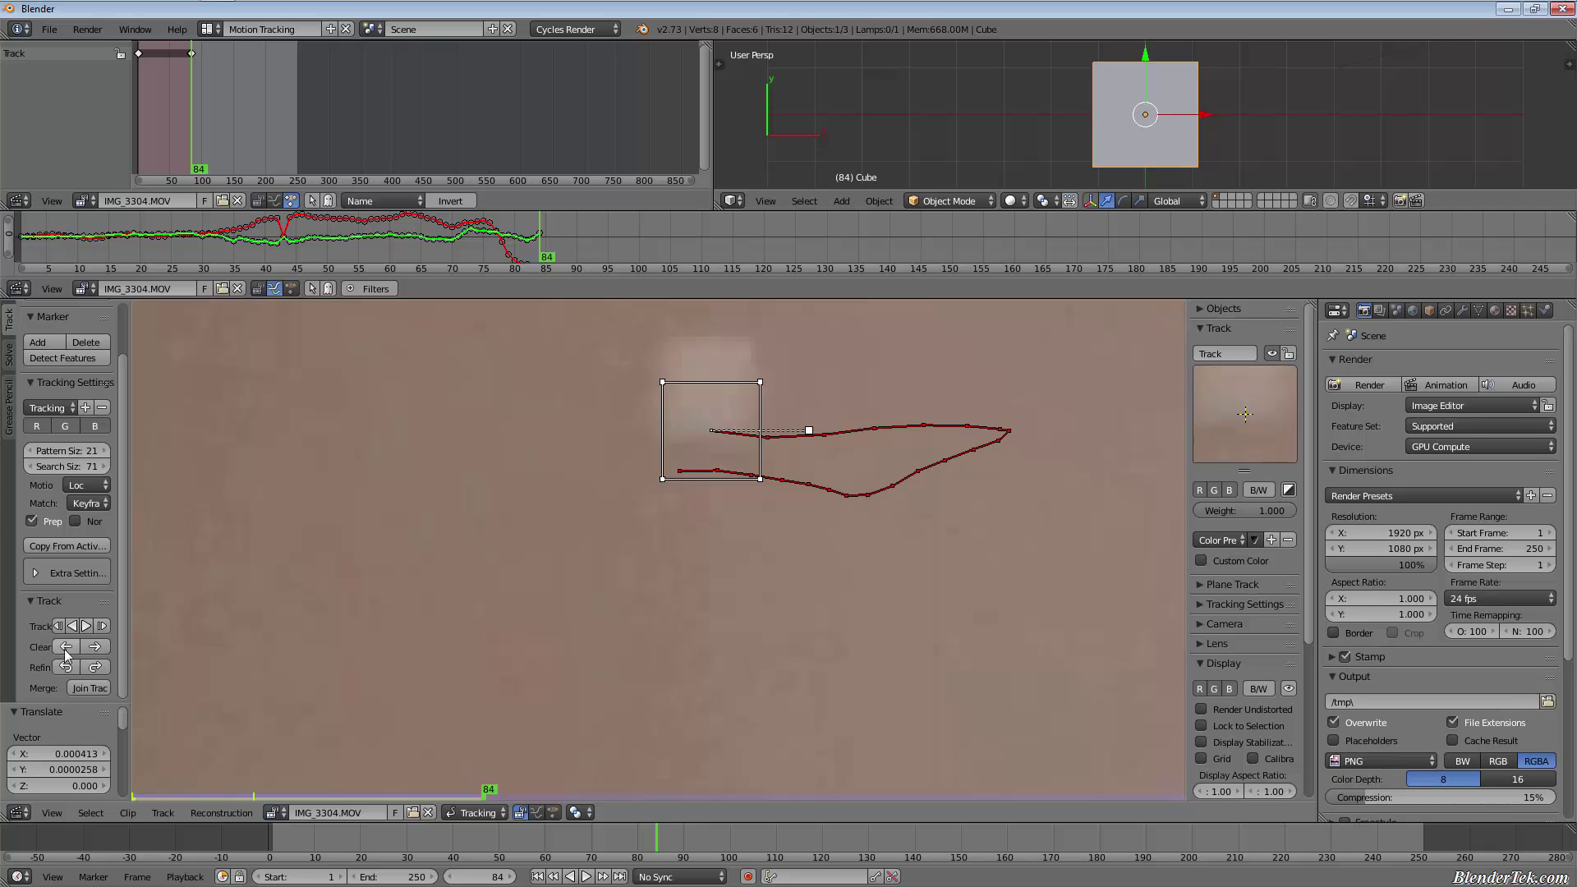
Enable Lock to Selection and track the re-placed marker forward until it loses the fixture
{"action": "left_click", "coordinate": [86, 626]}
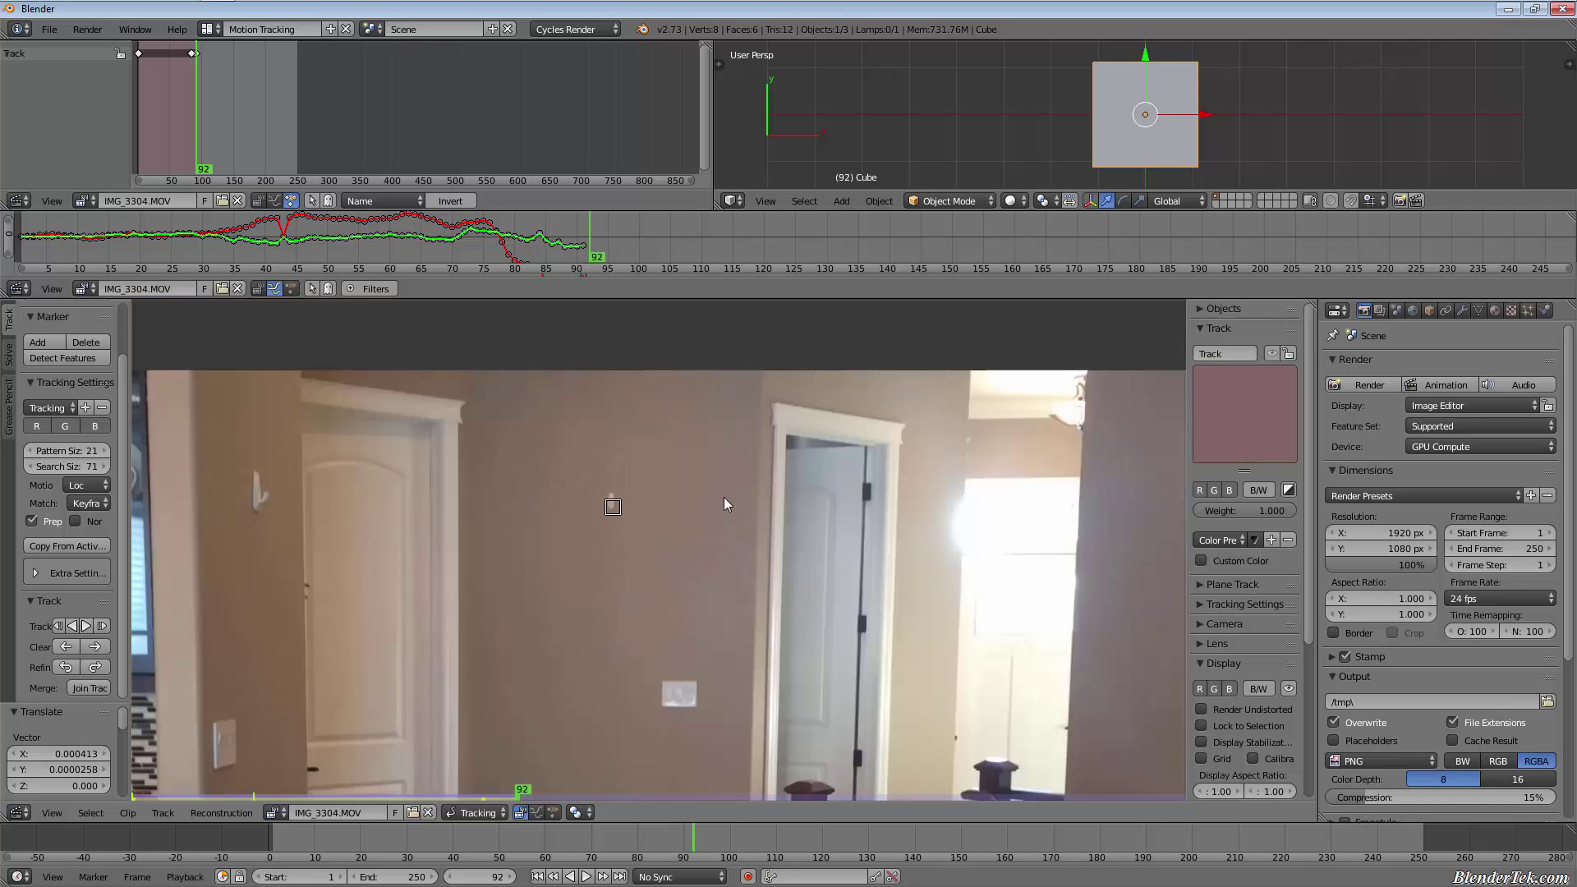
{"action": "left_click", "coordinate": [1200, 725]}
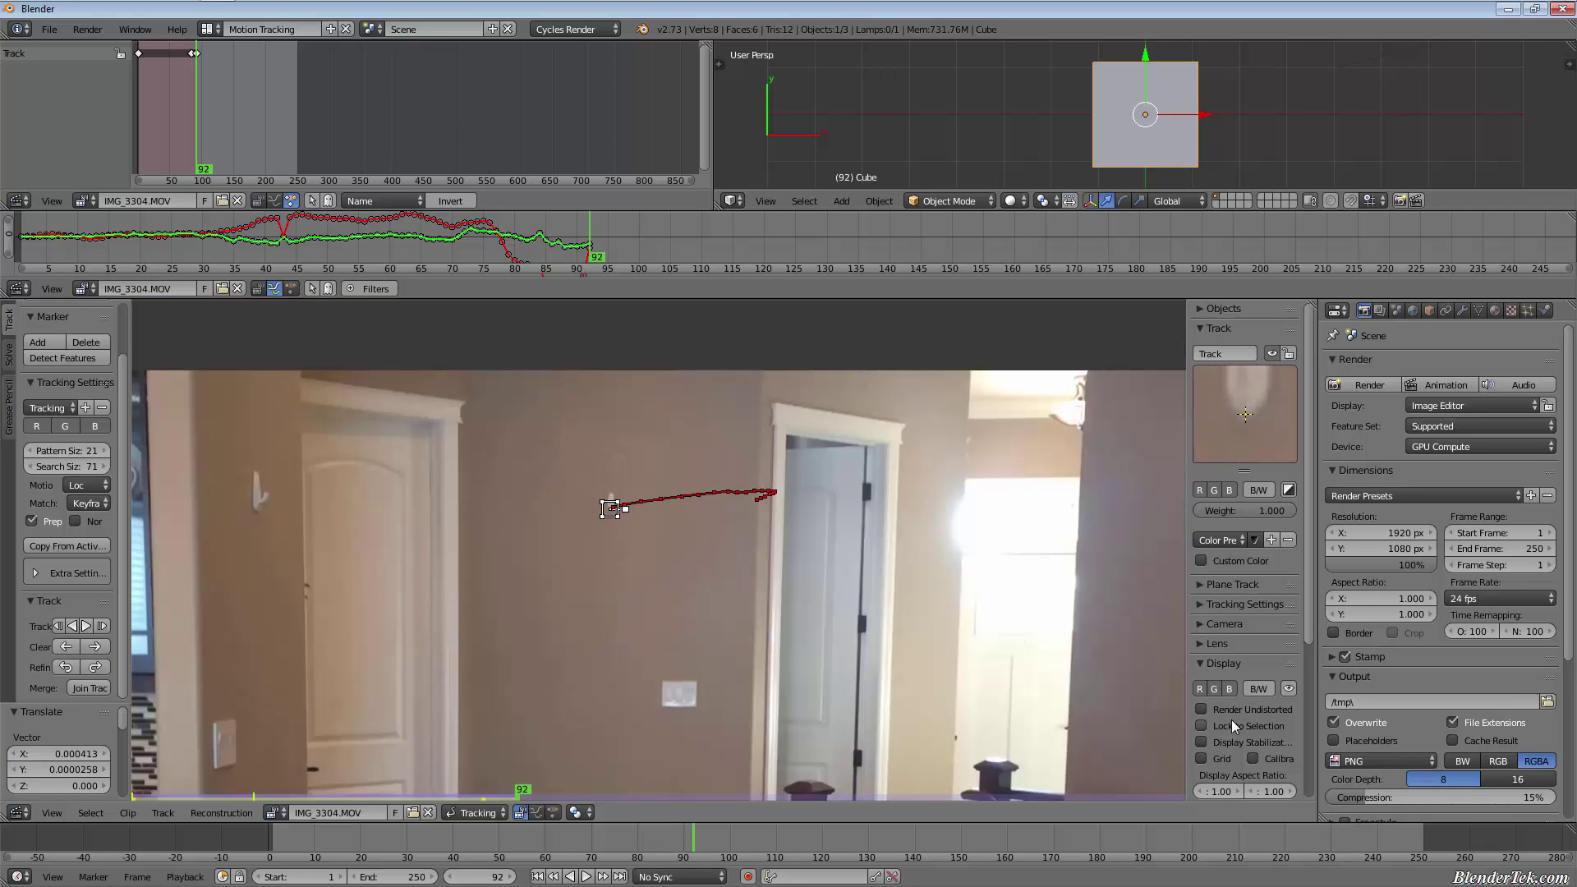
{"action": "scroll", "coordinate": [633, 651], "scroll_direction": "up", "scroll_amount": 10}
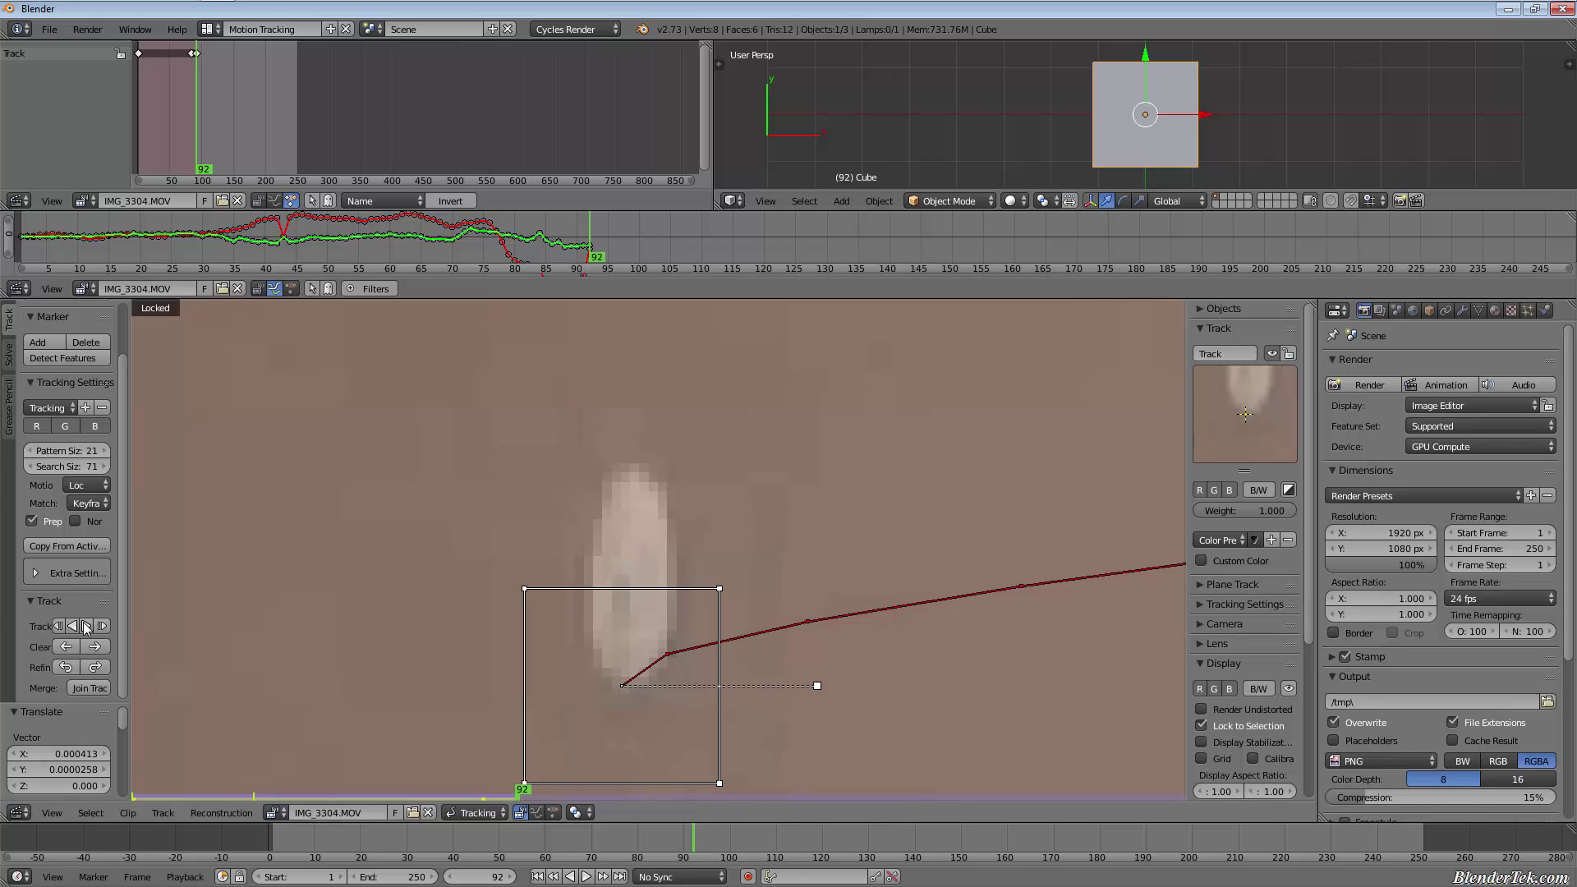
{"action": "left_click", "coordinate": [87, 626]}
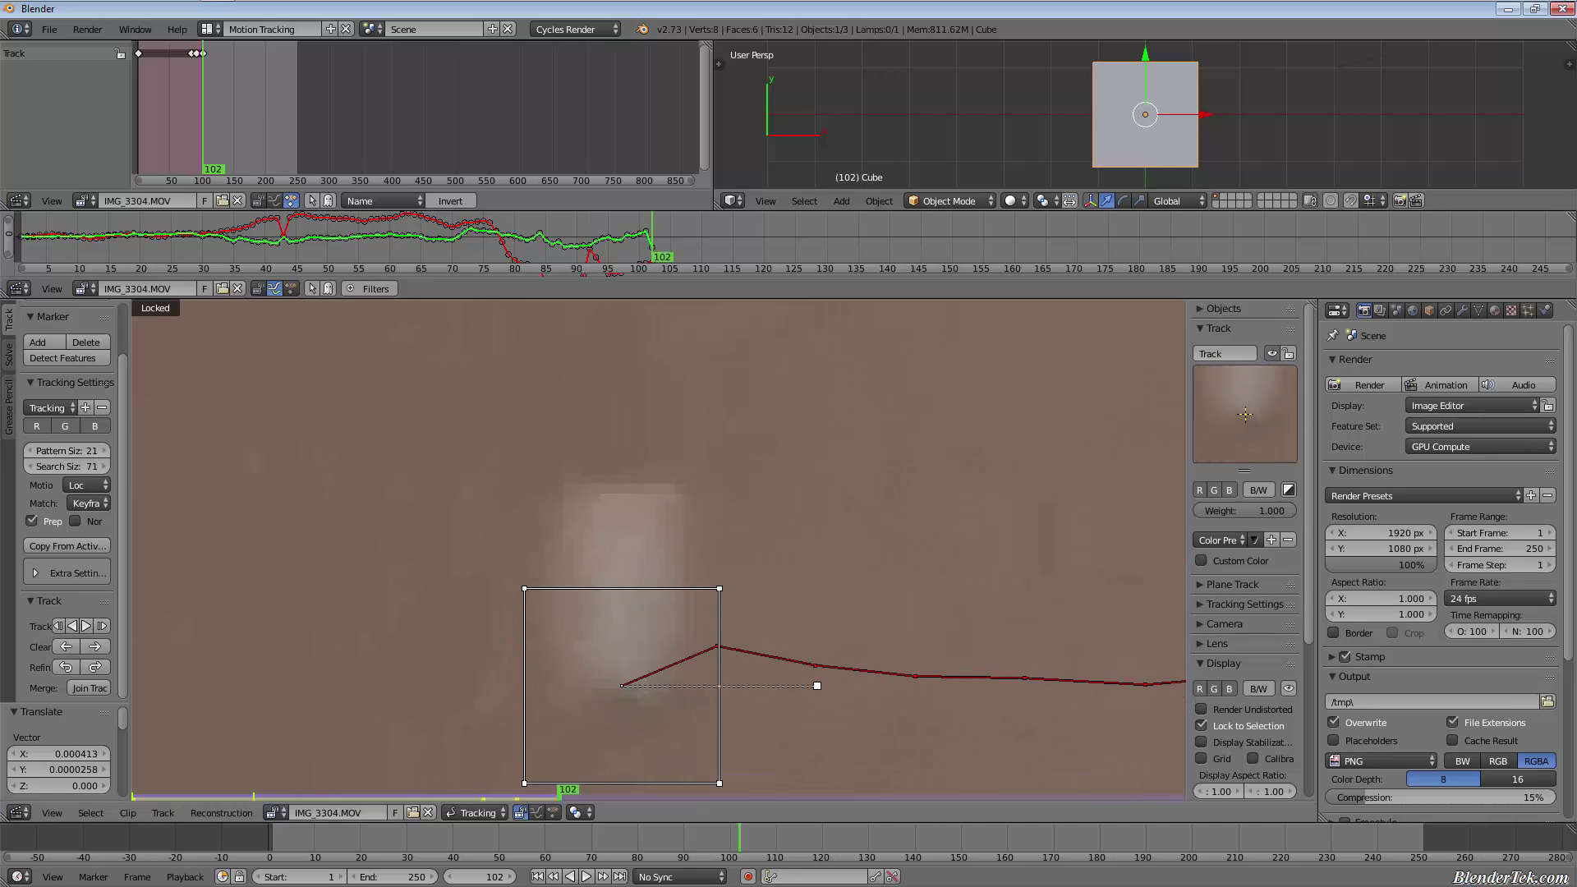
{"action": "left_click", "coordinate": [87, 626]}
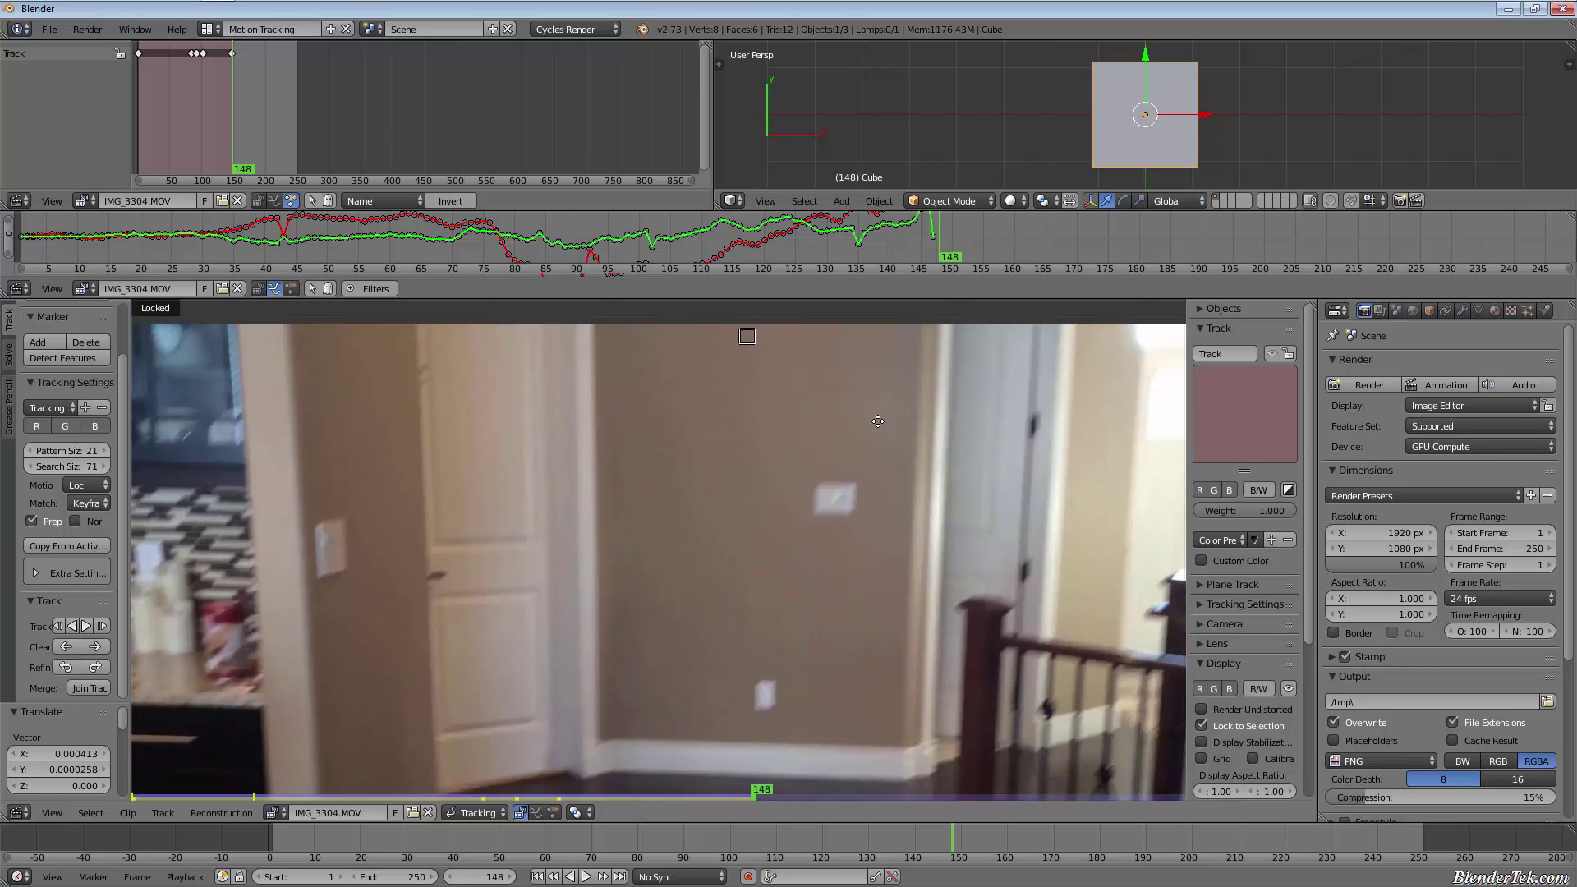
Step back through frames 148–146 to find where the track drifted off the fixture
{"action": "scroll", "coordinate": [851, 458], "scroll_direction": "down", "scroll_amount": 4}
{"action": "scroll", "coordinate": [840, 439], "scroll_direction": "up", "scroll_amount": 3}
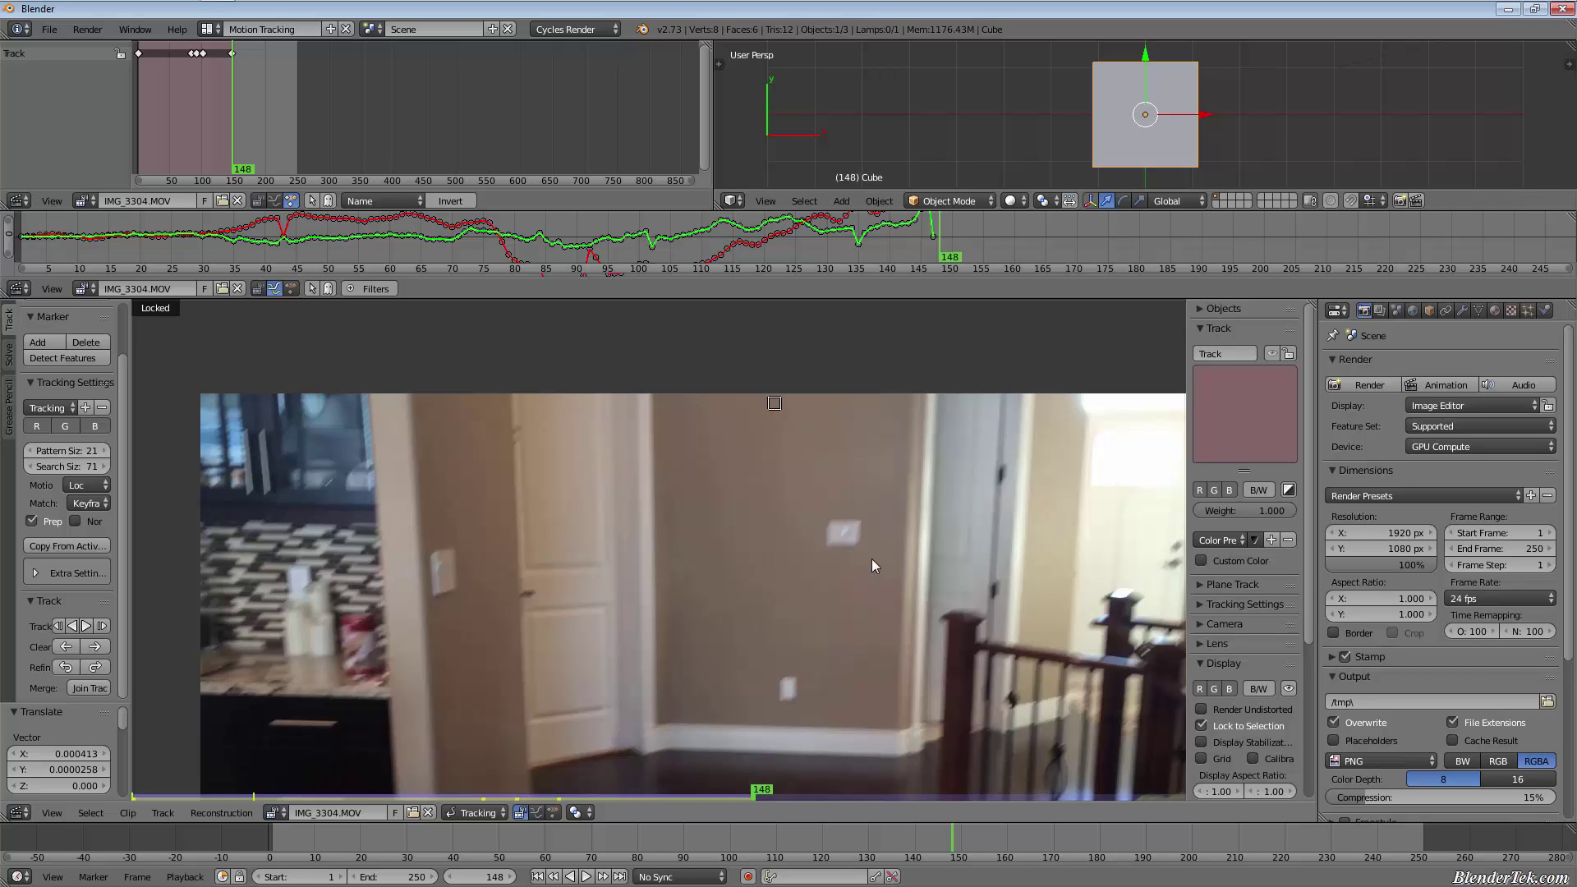
{"action": "key", "text": "Left"}
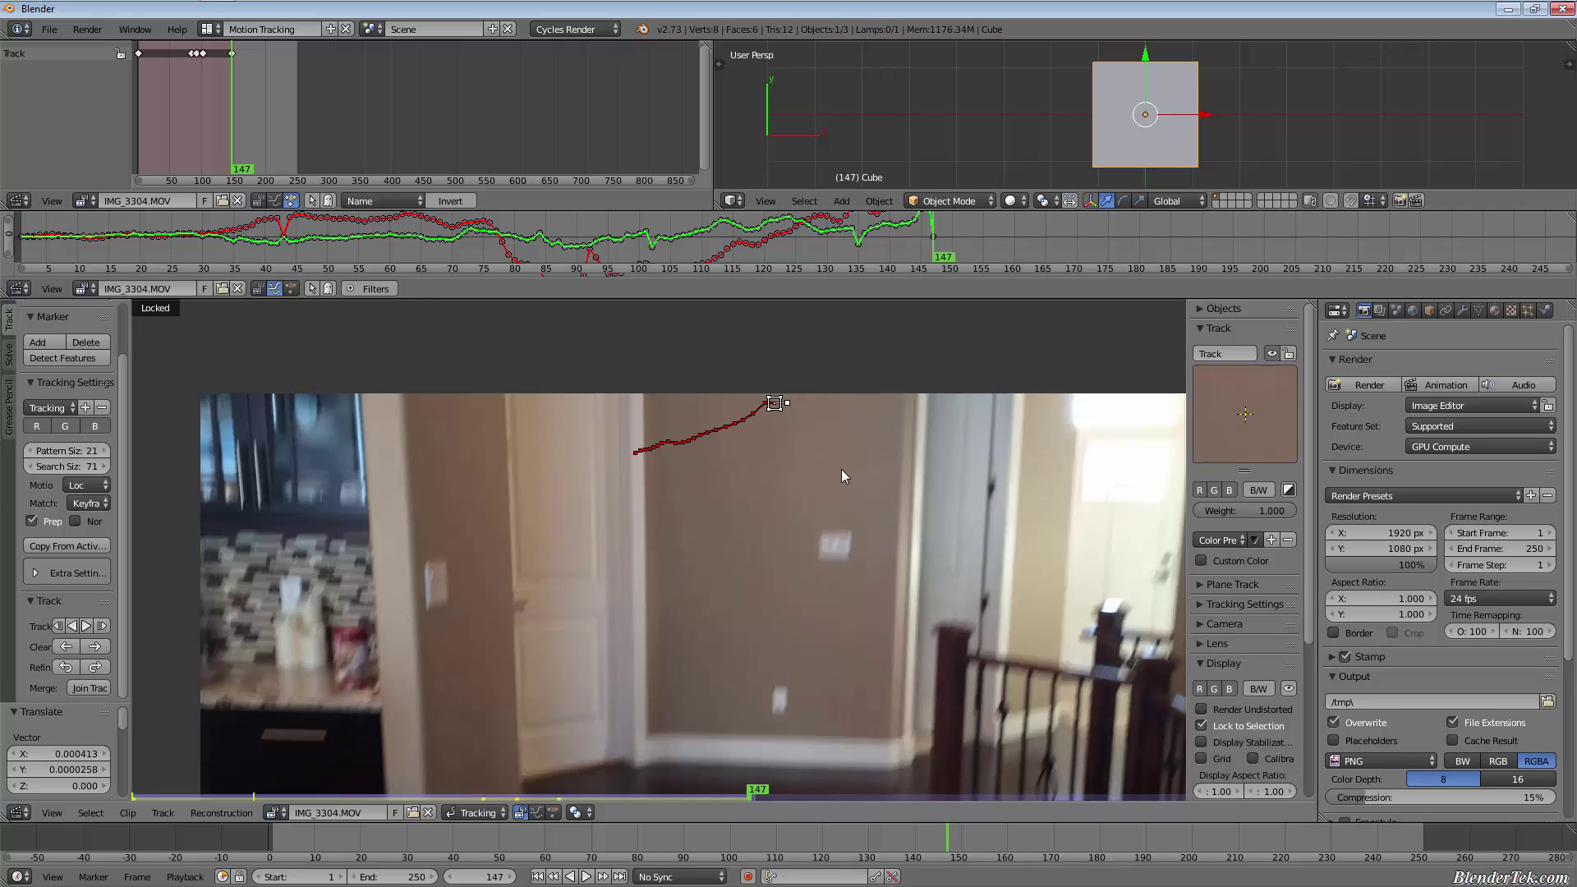
{"action": "key", "text": "Left"}
{"action": "scroll", "coordinate": [790, 421], "scroll_direction": "up", "scroll_amount": 8}
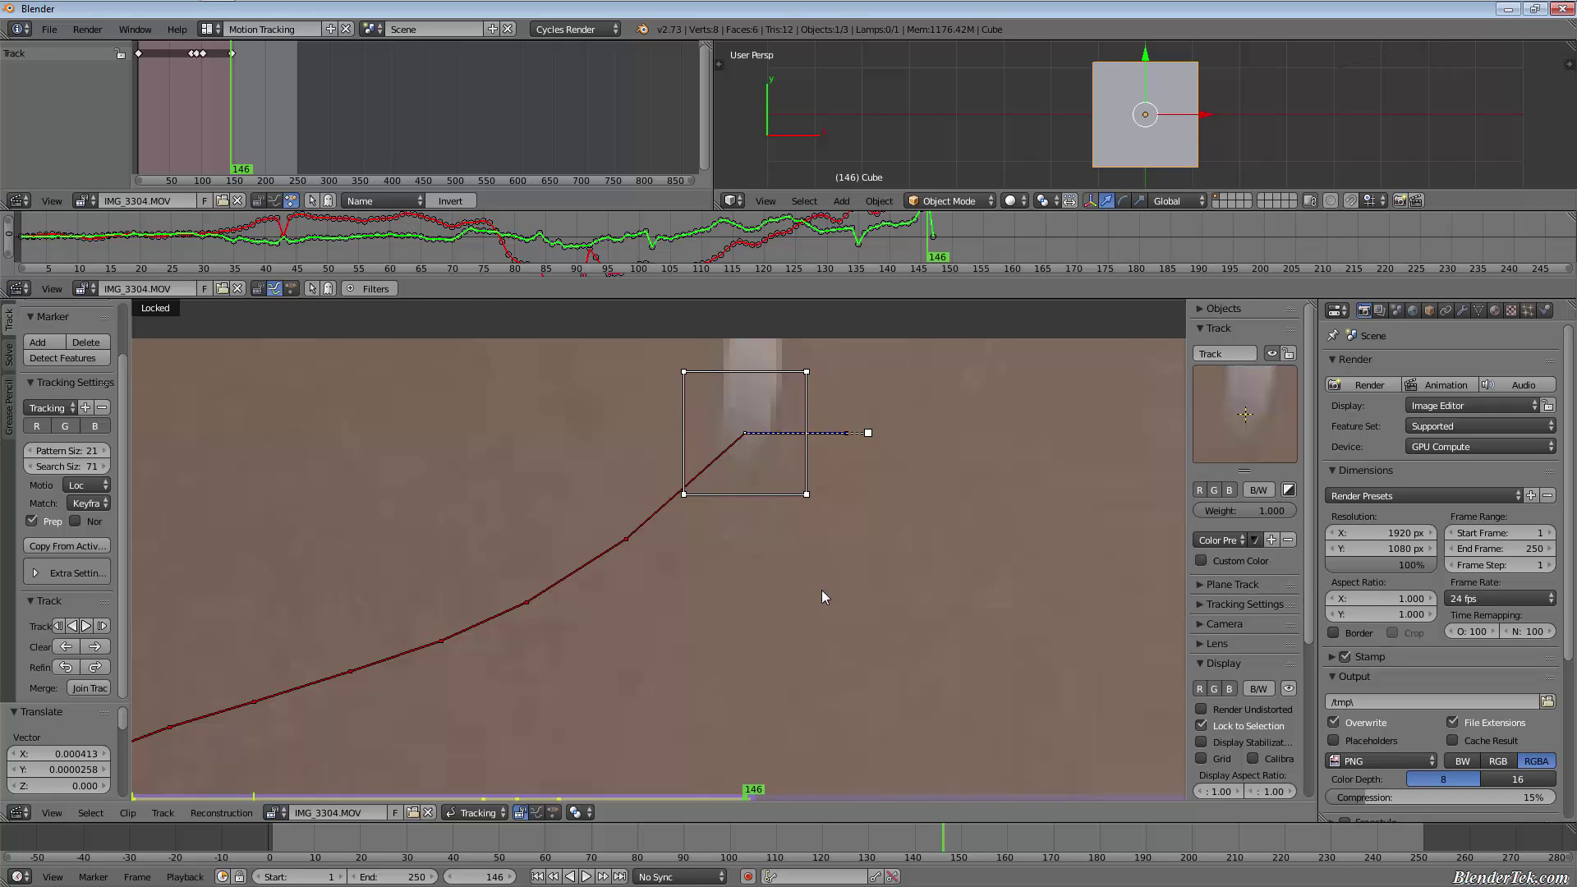
{"action": "key", "text": "Right"}
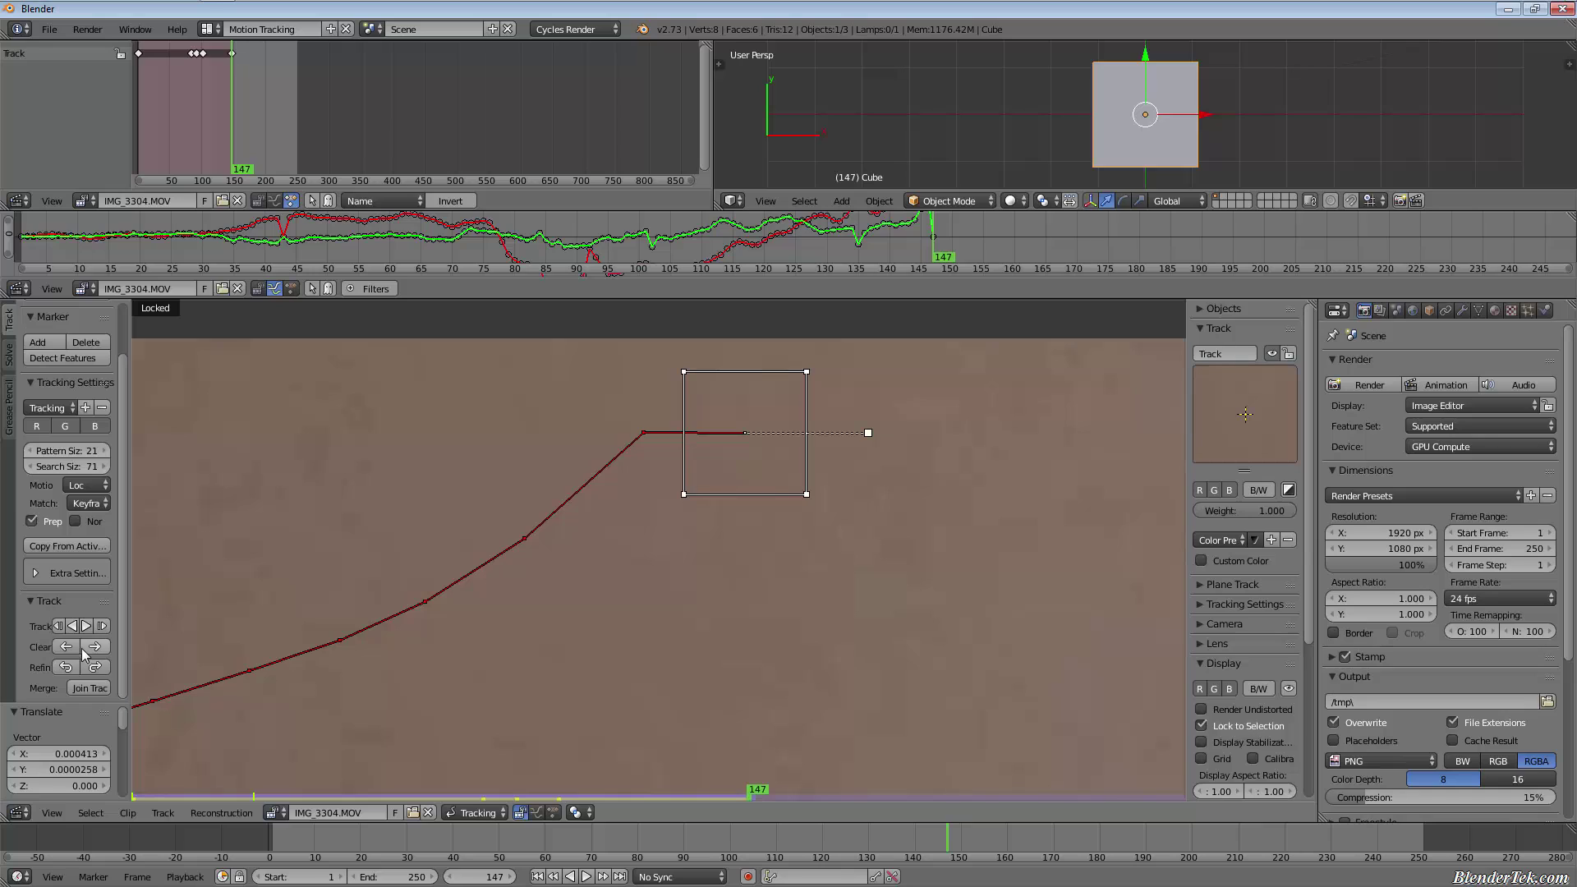
Clear the marker's drifted track positions after frame 146
{"action": "key", "text": "Left"}
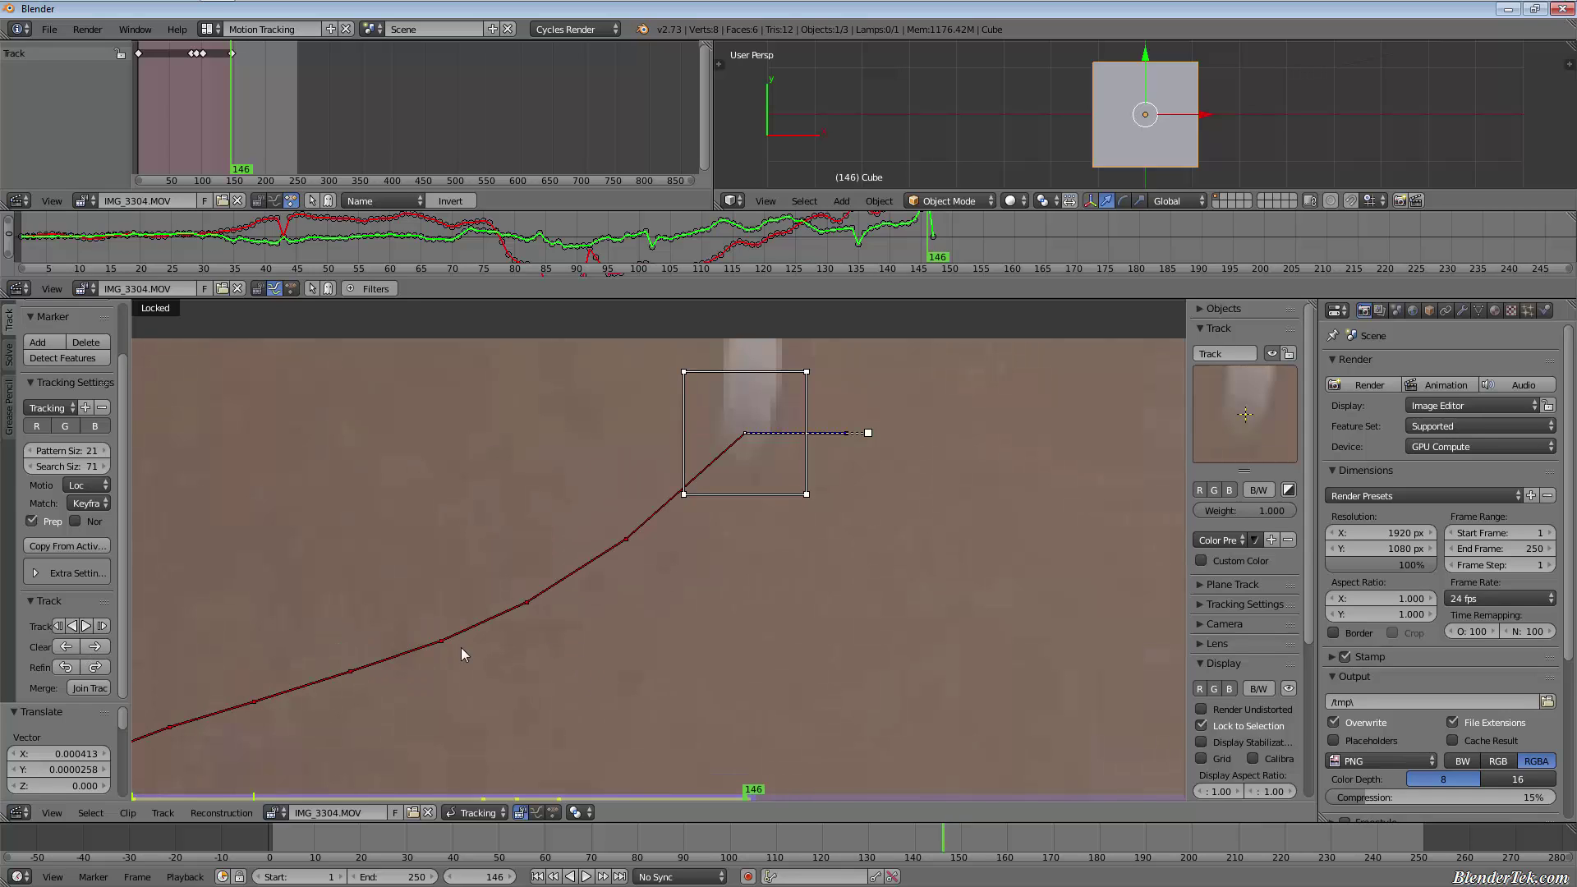
{"action": "left_click", "coordinate": [94, 647]}
{"action": "key", "text": "Right"}
{"action": "key", "text": "Left"}
{"action": "key", "text": "Right"}
{"action": "key", "text": "Left"}
Advance frame by frame to frame 178, where the wall feature is visible again
{"action": "scroll", "coordinate": [940, 603], "scroll_direction": "down", "scroll_amount": 7}
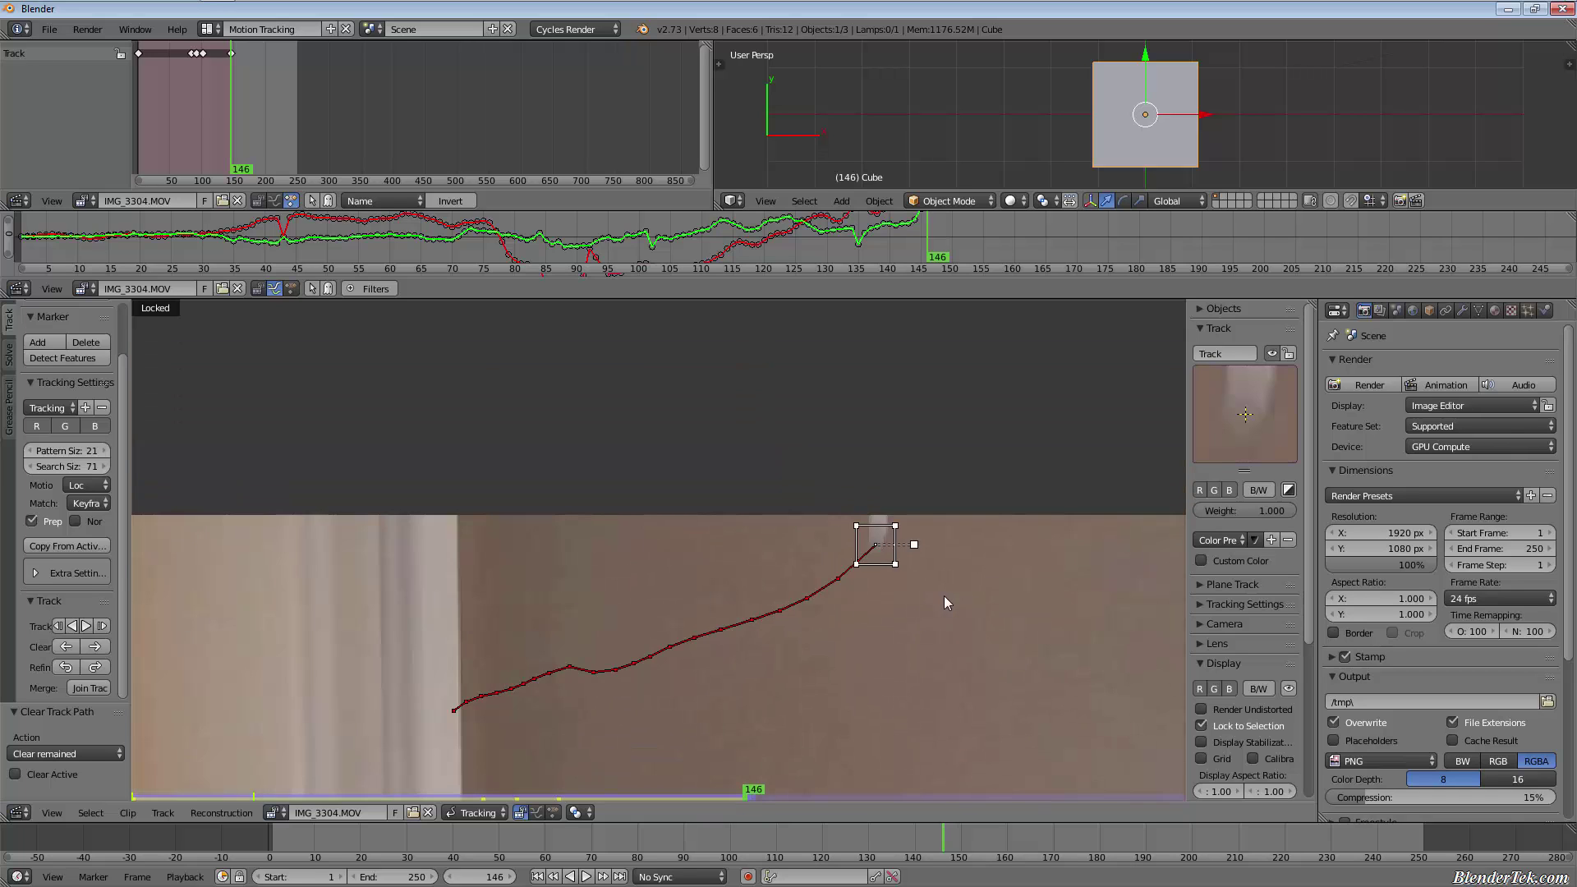
{"action": "scroll", "coordinate": [809, 574], "scroll_direction": "down", "scroll_amount": 4}
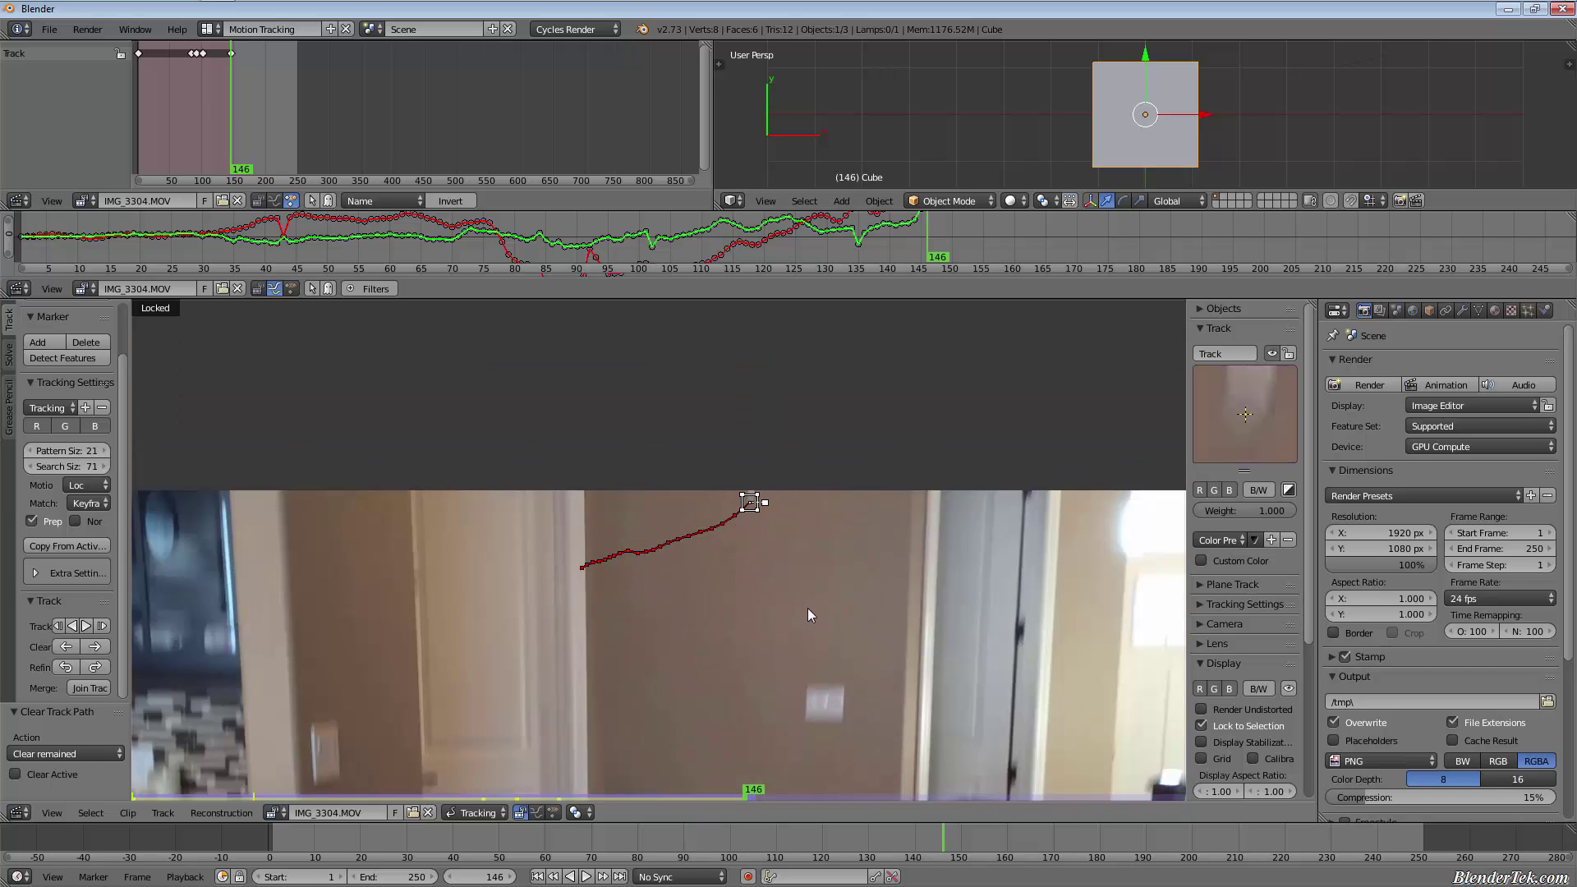
{"action": "key", "text": "Right"}
{"action": "key", "text": "Right"}
{"action": "key", "text": "Right"}
{"action": "key", "text": "Right"}
{"action": "key", "text": "Right"}
{"action": "key", "text": "Right"}
{"action": "key", "text": "Right"}
{"action": "key", "text": "Right"}
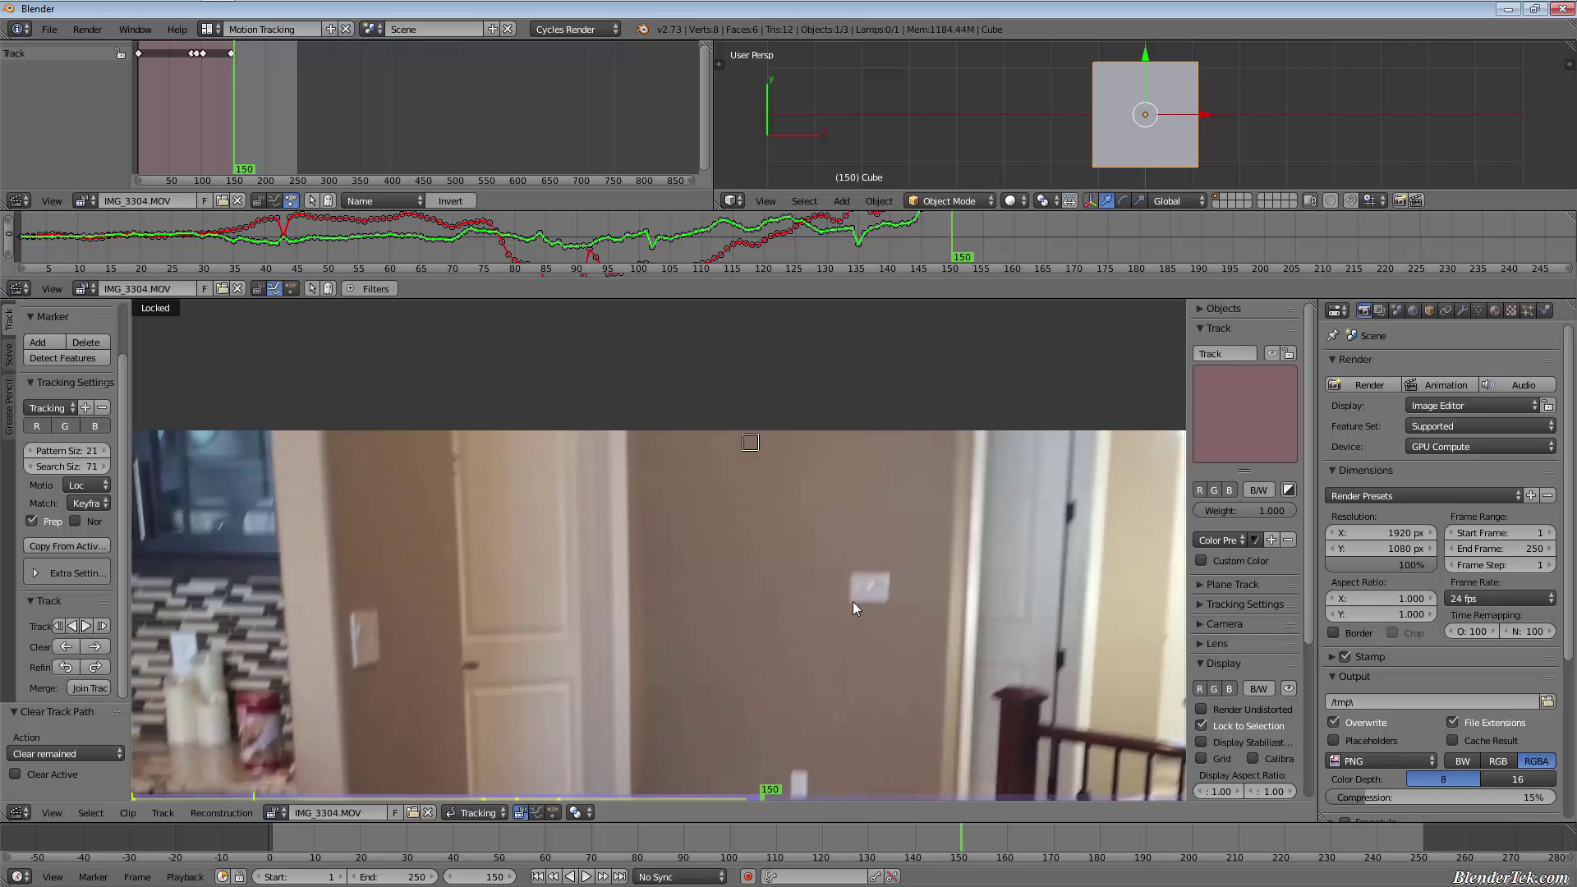
{"action": "key", "text": "Right"}
{"action": "key", "text": "Right"}
{"action": "key", "text": "Right"}
{"action": "key", "text": "Right"}
{"action": "key", "text": "Right"}
{"action": "key", "text": "Right"}
{"action": "key", "text": "Right"}
{"action": "key", "text": "Right"}
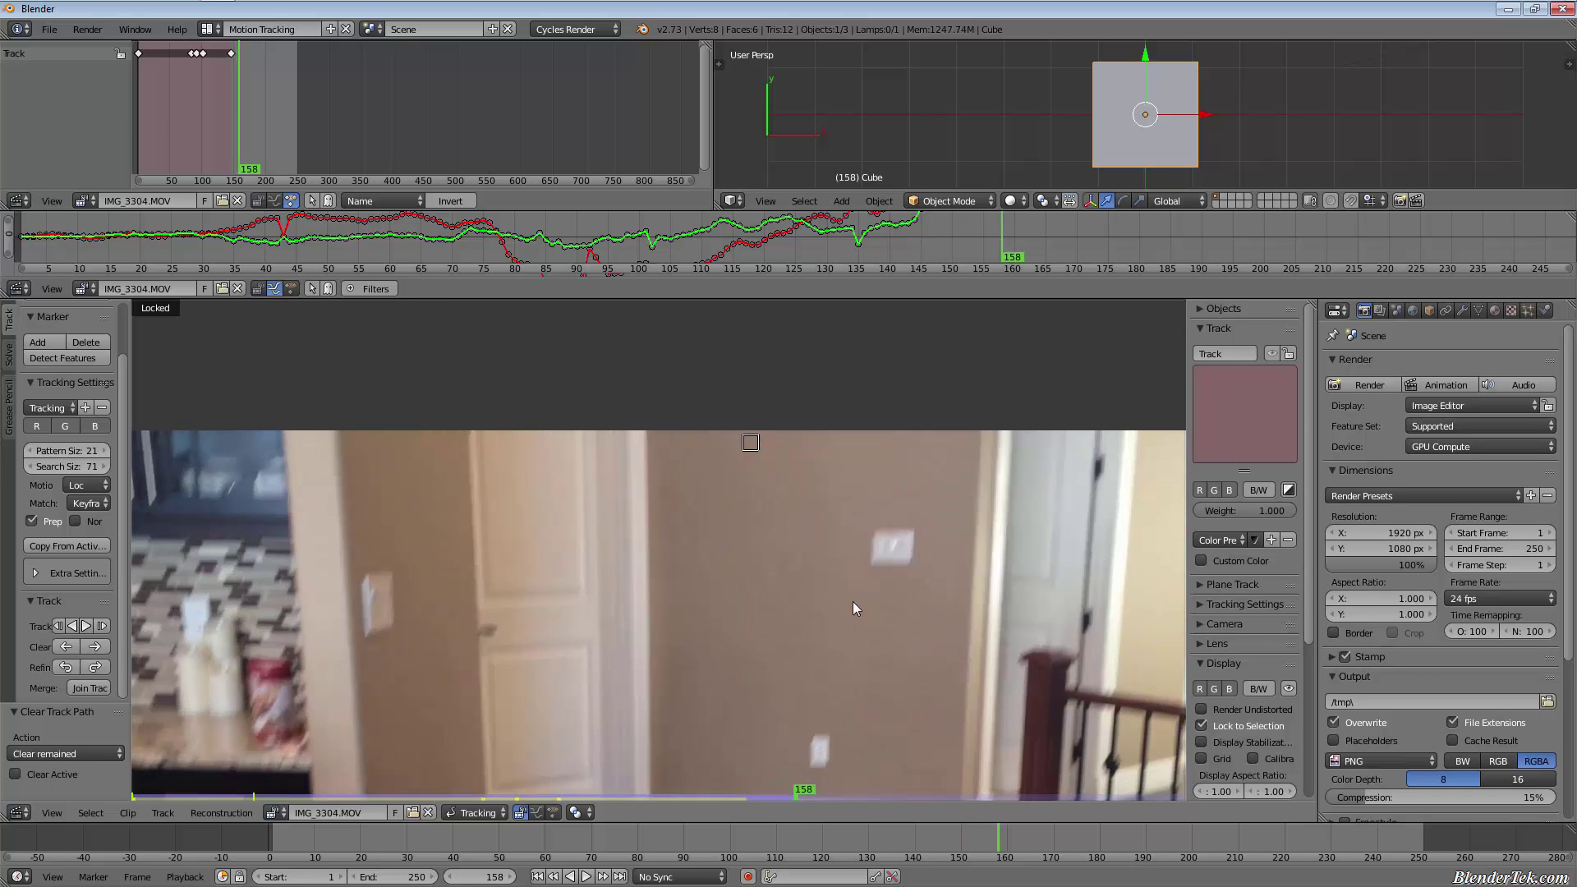
{"action": "key", "text": "Right"}
{"action": "key", "text": "Right"}
{"action": "key", "text": "Right"}
{"action": "key", "text": "Right"}
{"action": "key", "text": "Right"}
{"action": "key", "text": "Right"}
{"action": "key", "text": "Right"}
{"action": "key", "text": "Right"}
{"action": "key", "text": "Right"}
{"action": "key", "text": "Right"}
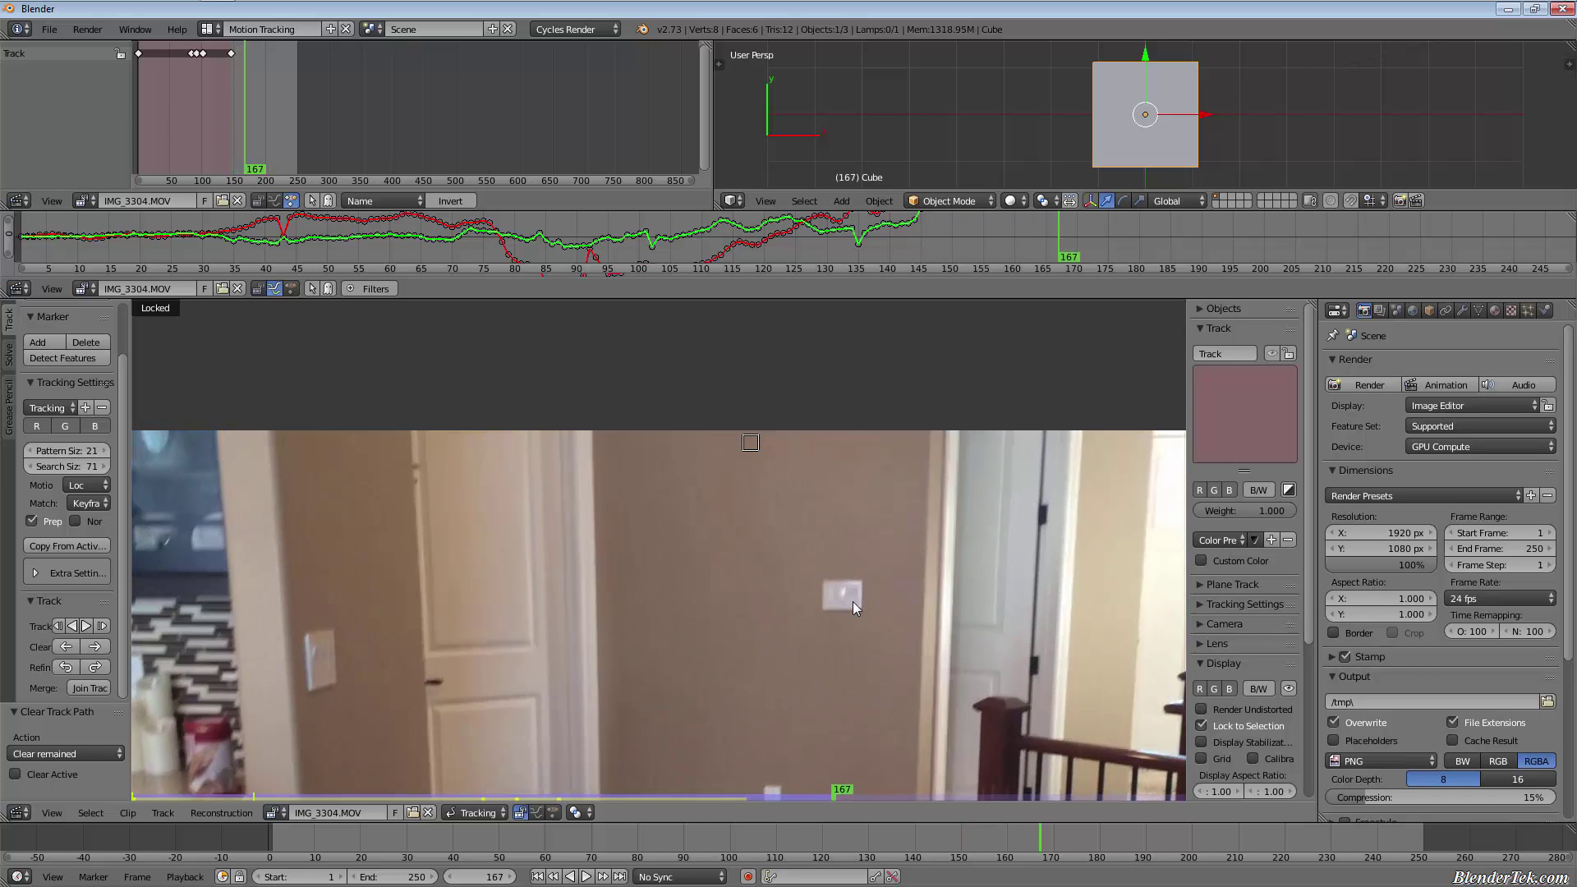
{"action": "key", "text": "Right"}
{"action": "key", "text": "Right"}
{"action": "key", "text": "Right"}
{"action": "key", "text": "Right"}
{"action": "key", "text": "Right"}
{"action": "key", "text": "Right"}
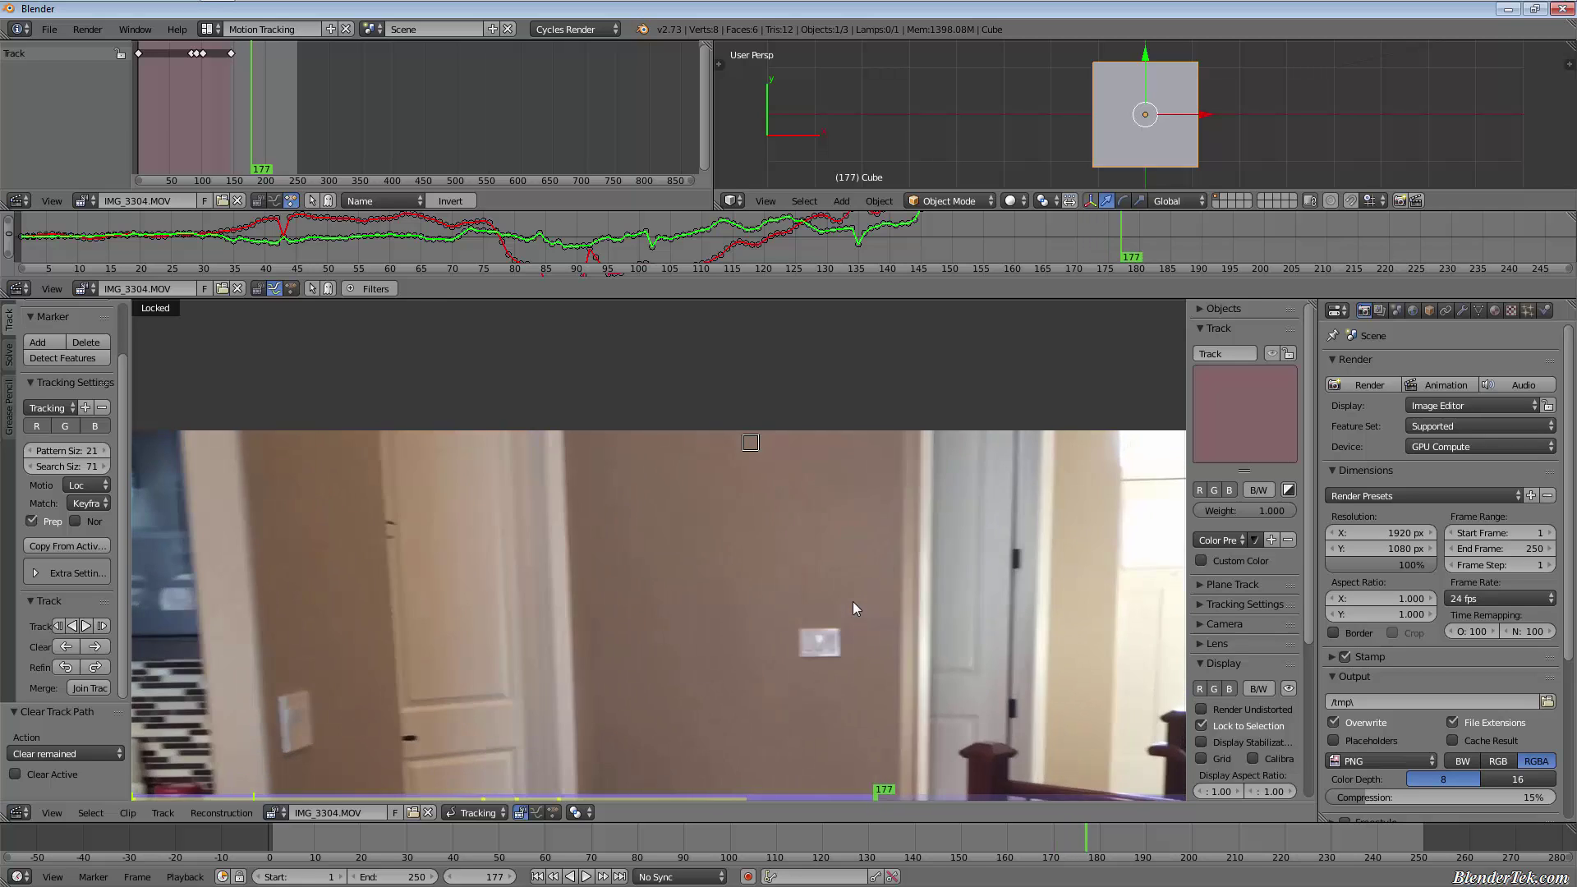
{"action": "key", "text": "Left"}
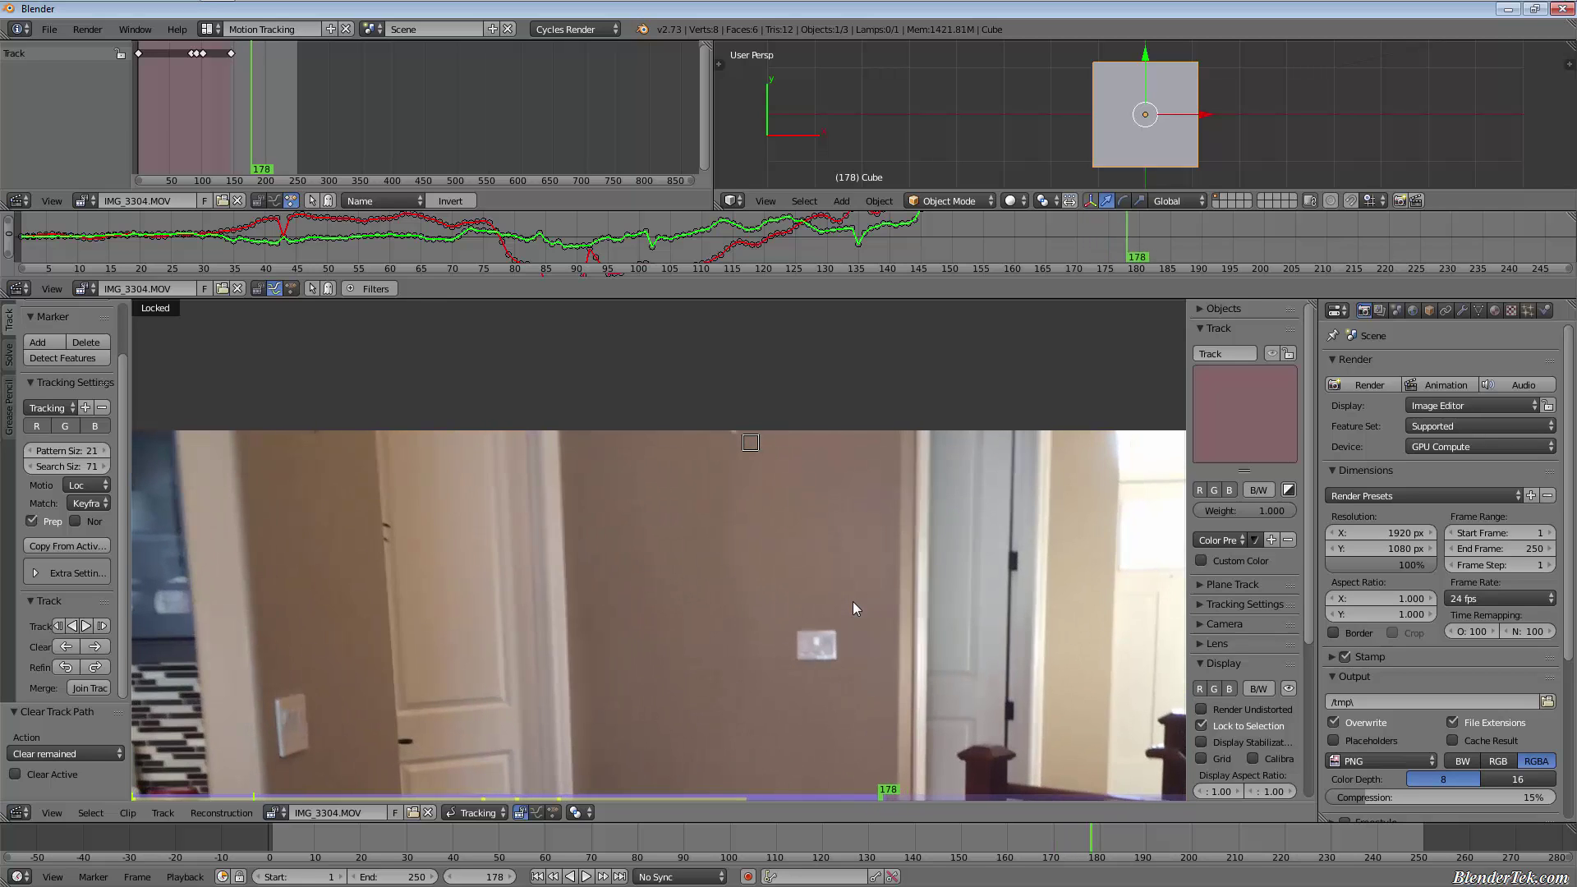
{"action": "key", "text": "Right"}
Zoom into the clip and add the new marker Track.001 on the wall feature at frame 178
{"action": "scroll", "coordinate": [739, 418], "scroll_direction": "up", "scroll_amount": 10}
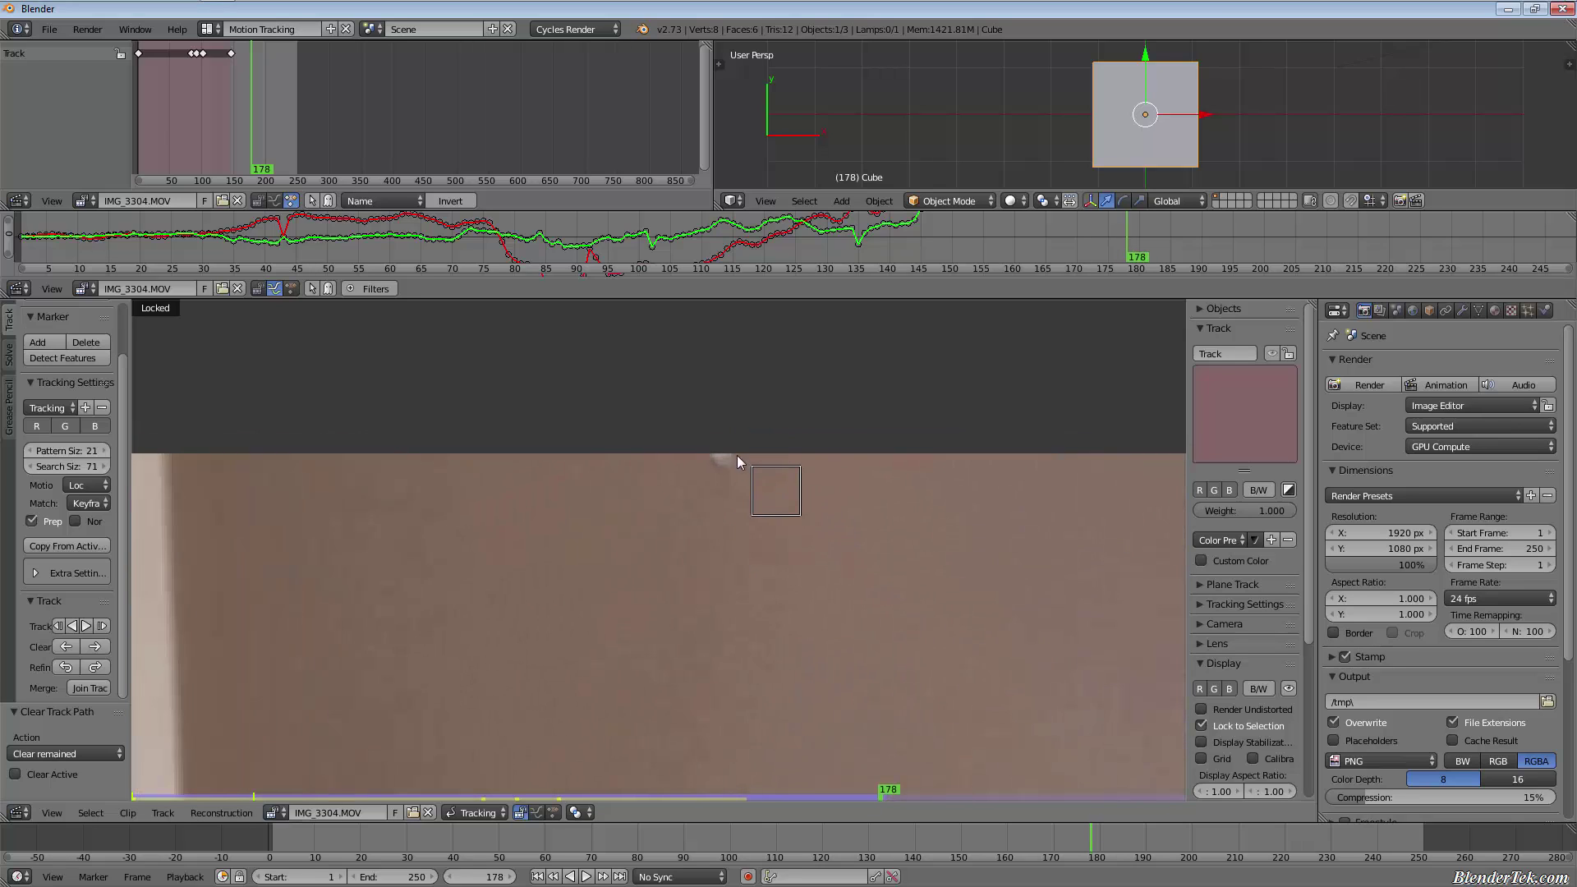
{"action": "scroll", "coordinate": [657, 407], "scroll_direction": "down", "scroll_amount": 3}
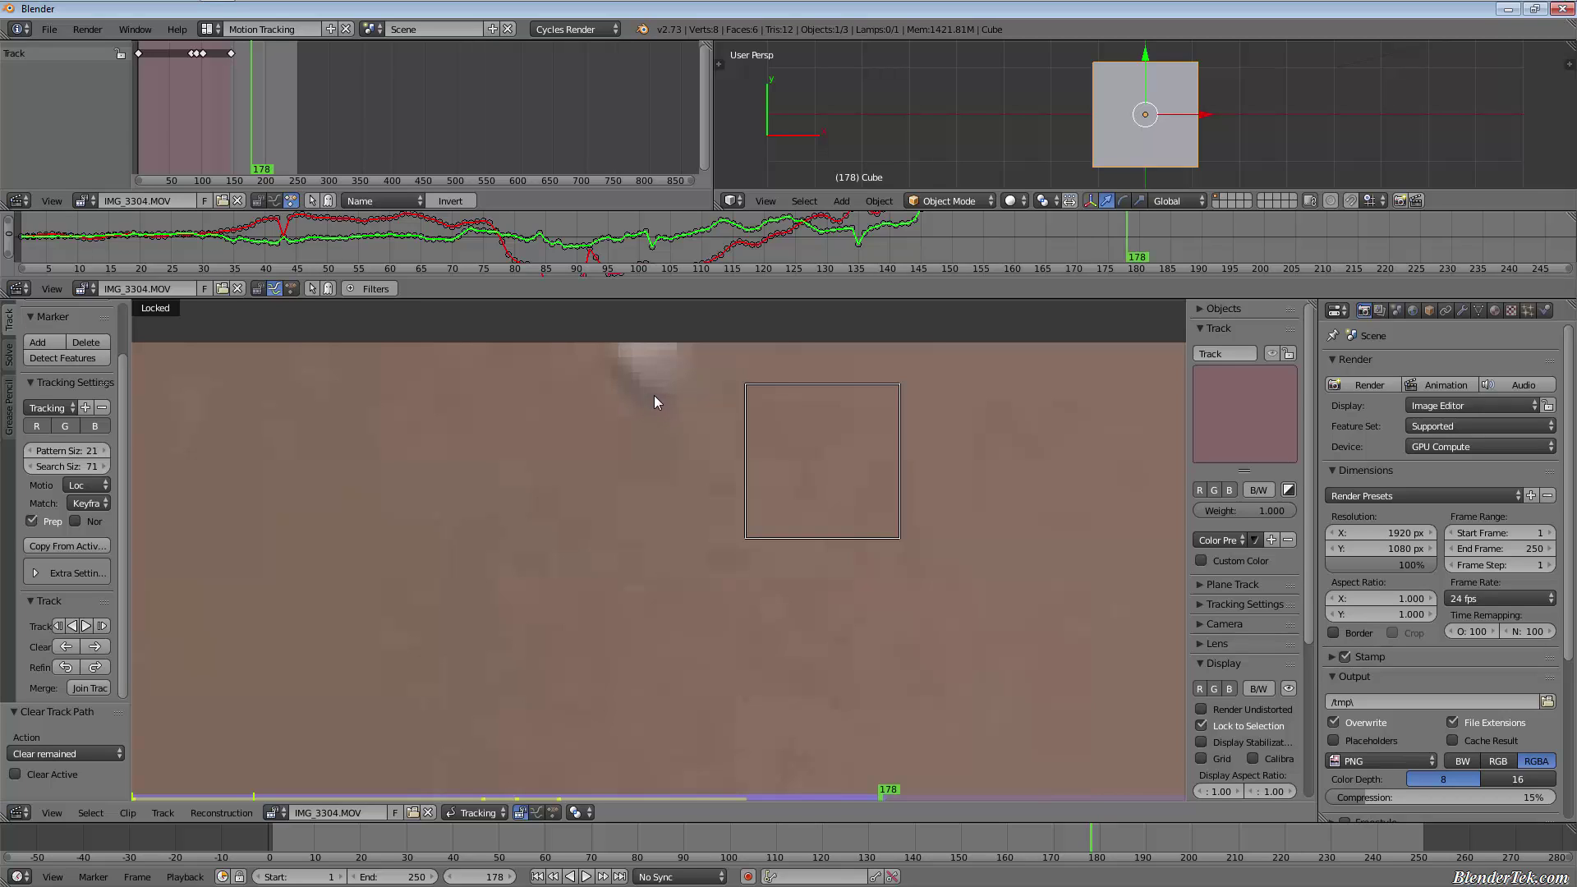
{"action": "left_click", "coordinate": [651, 396], "text": "ctrl"}
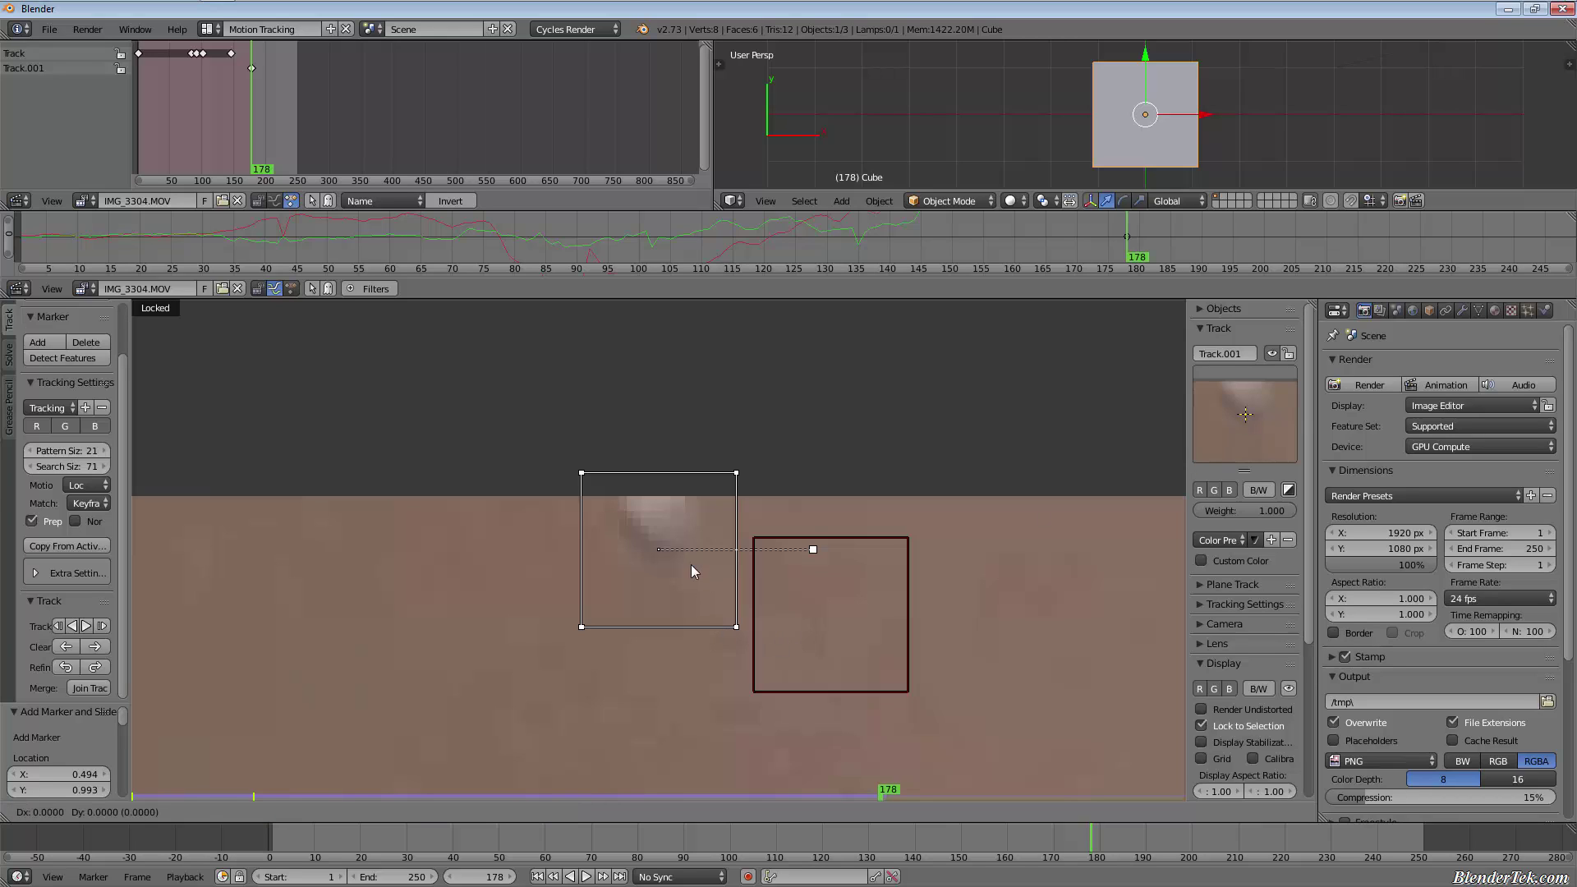
Position Track.001 on the feature, then hand-adjust it at frames 179 and 180
{"action": "key", "text": "g"}
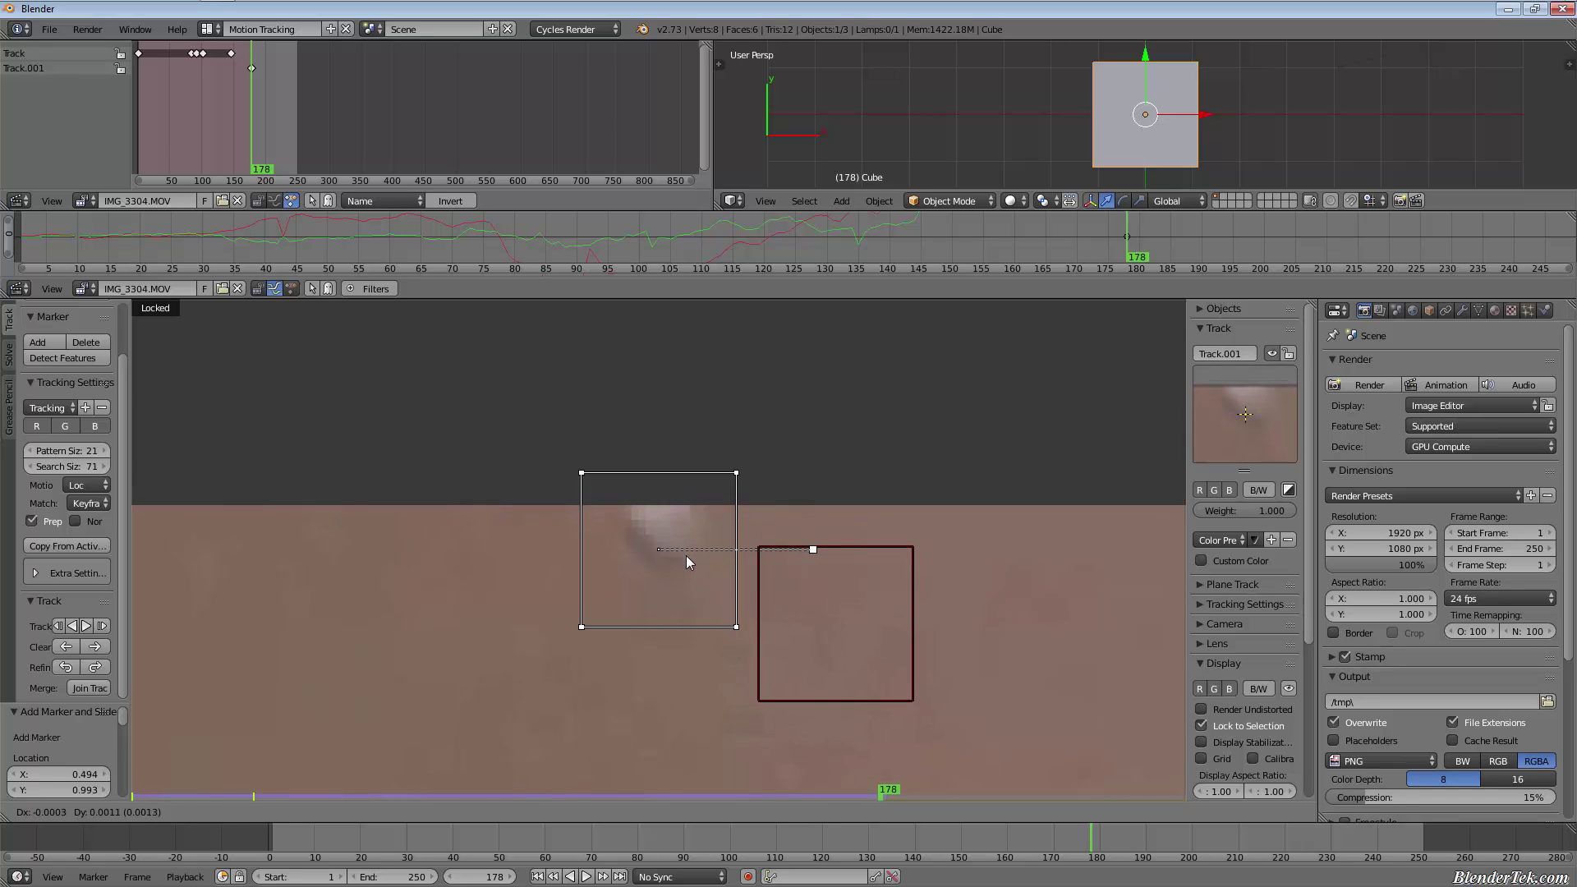
{"action": "left_click", "coordinate": [687, 556]}
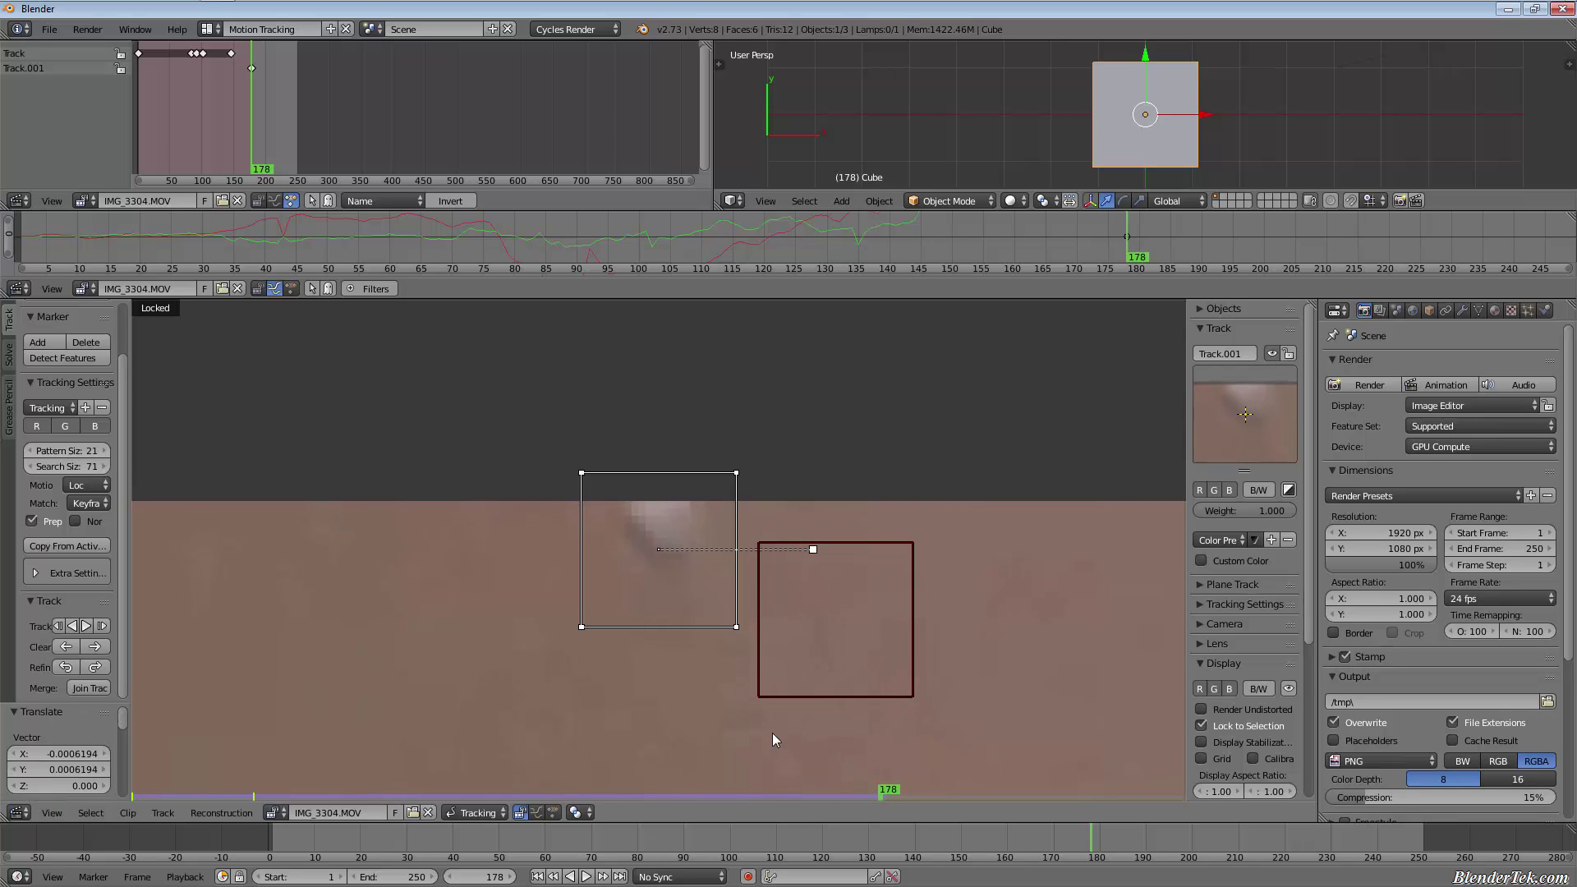
{"action": "key", "text": "Right"}
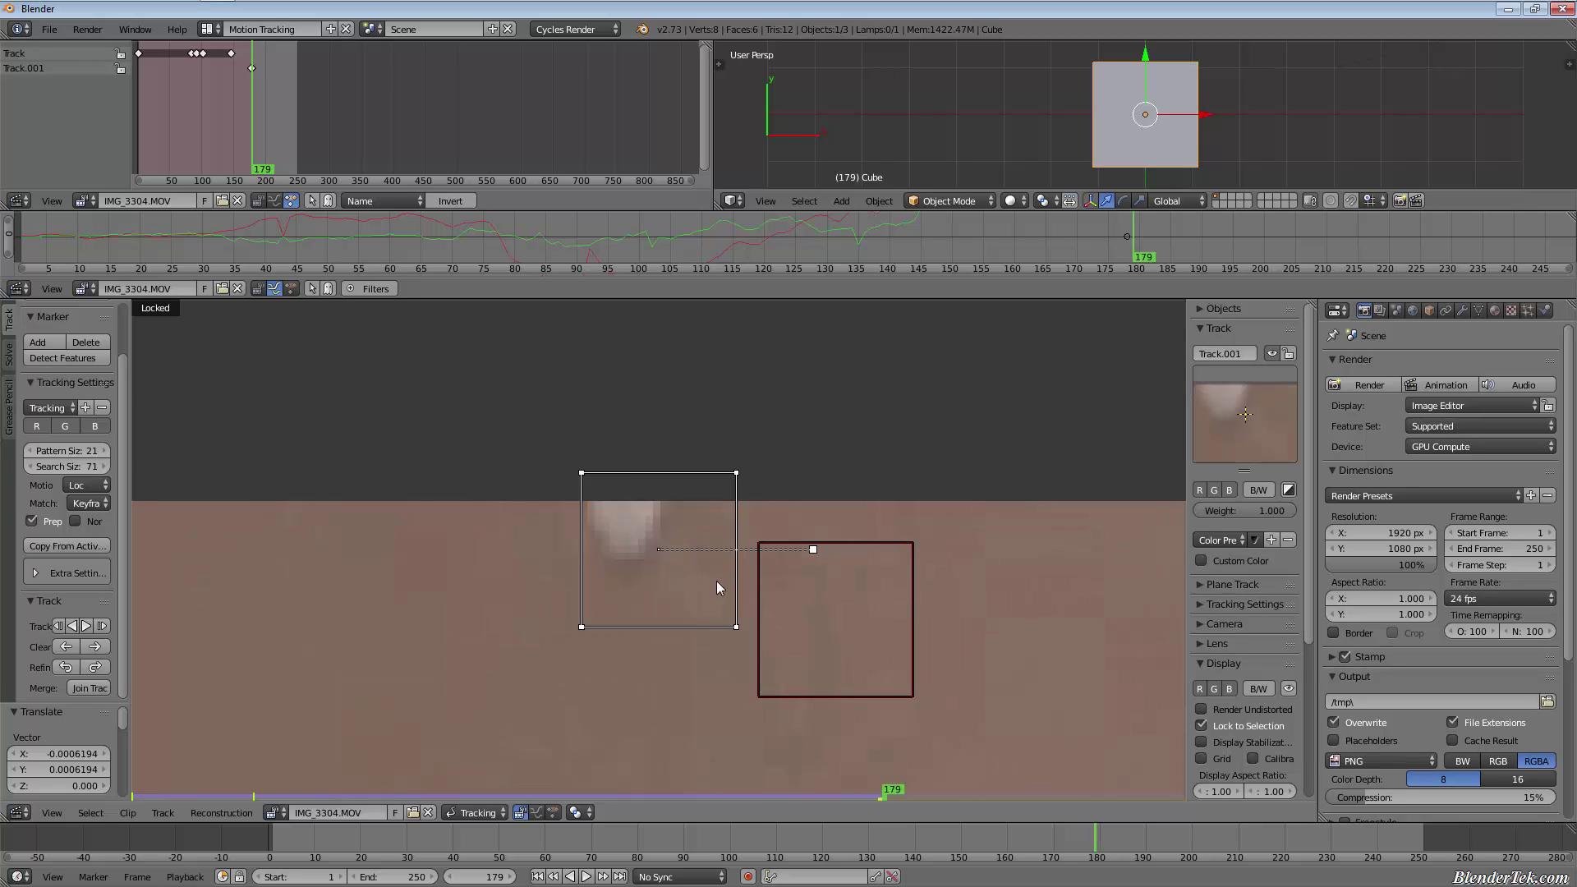
{"action": "left_click_drag", "start_coordinate": [1126, 237], "coordinate": [1131, 239]}
{"action": "key", "text": "Right"}
{"action": "left_click_drag", "start_coordinate": [1273, 398], "coordinate": [1208, 459]}
Track Track.001 forward frame by frame with Alt+Right up to frame 190, then zoom out
{"action": "key", "text": "Right"}
{"action": "key", "text": "Right"}
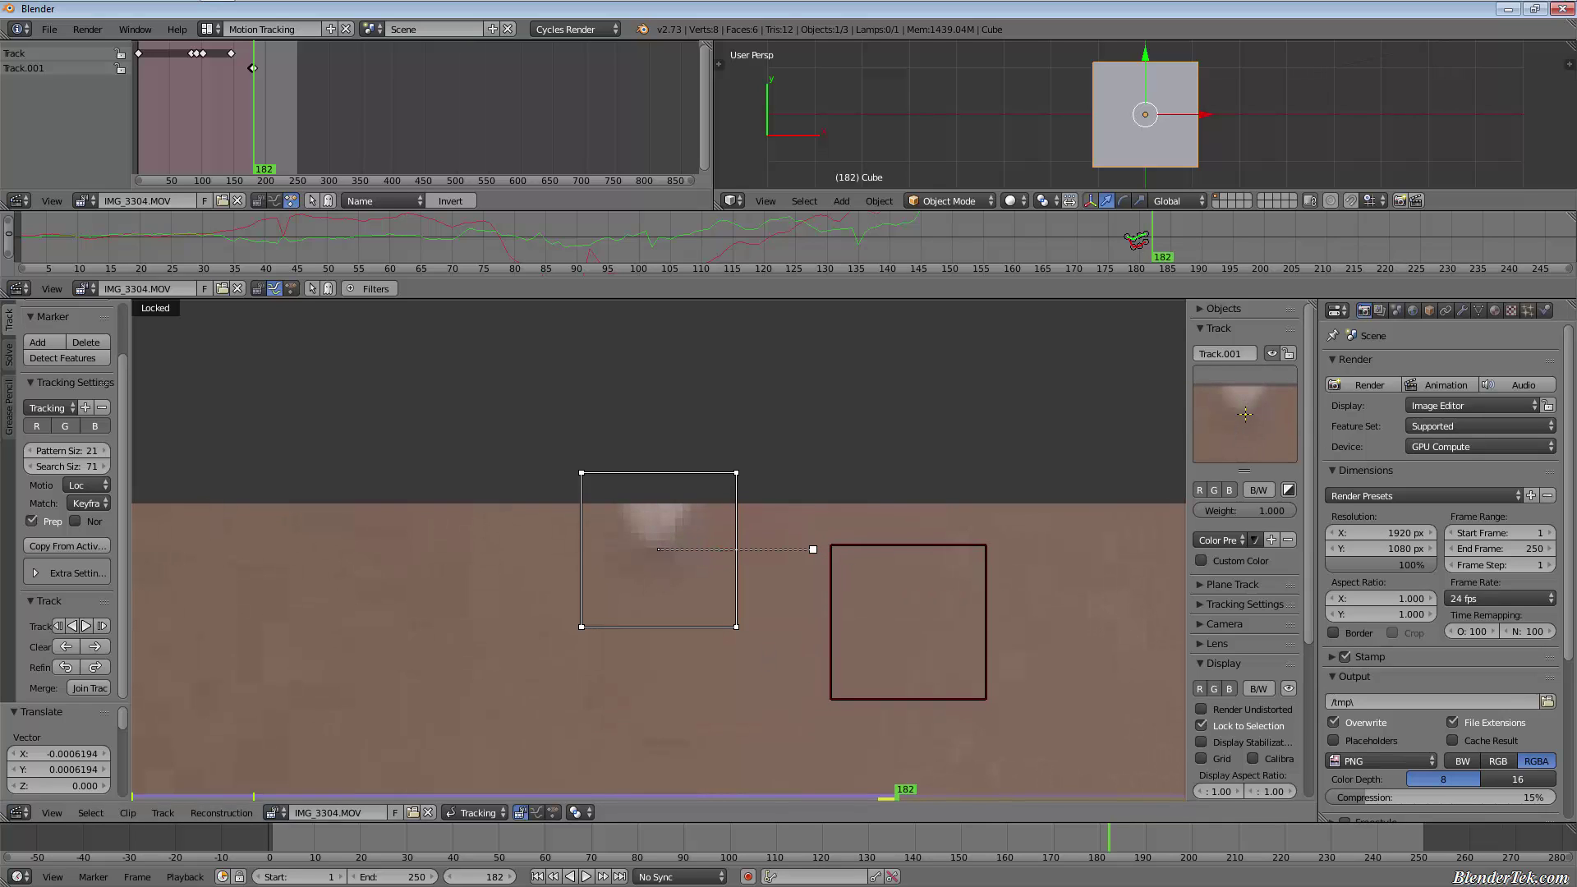
{"action": "key", "text": "Right"}
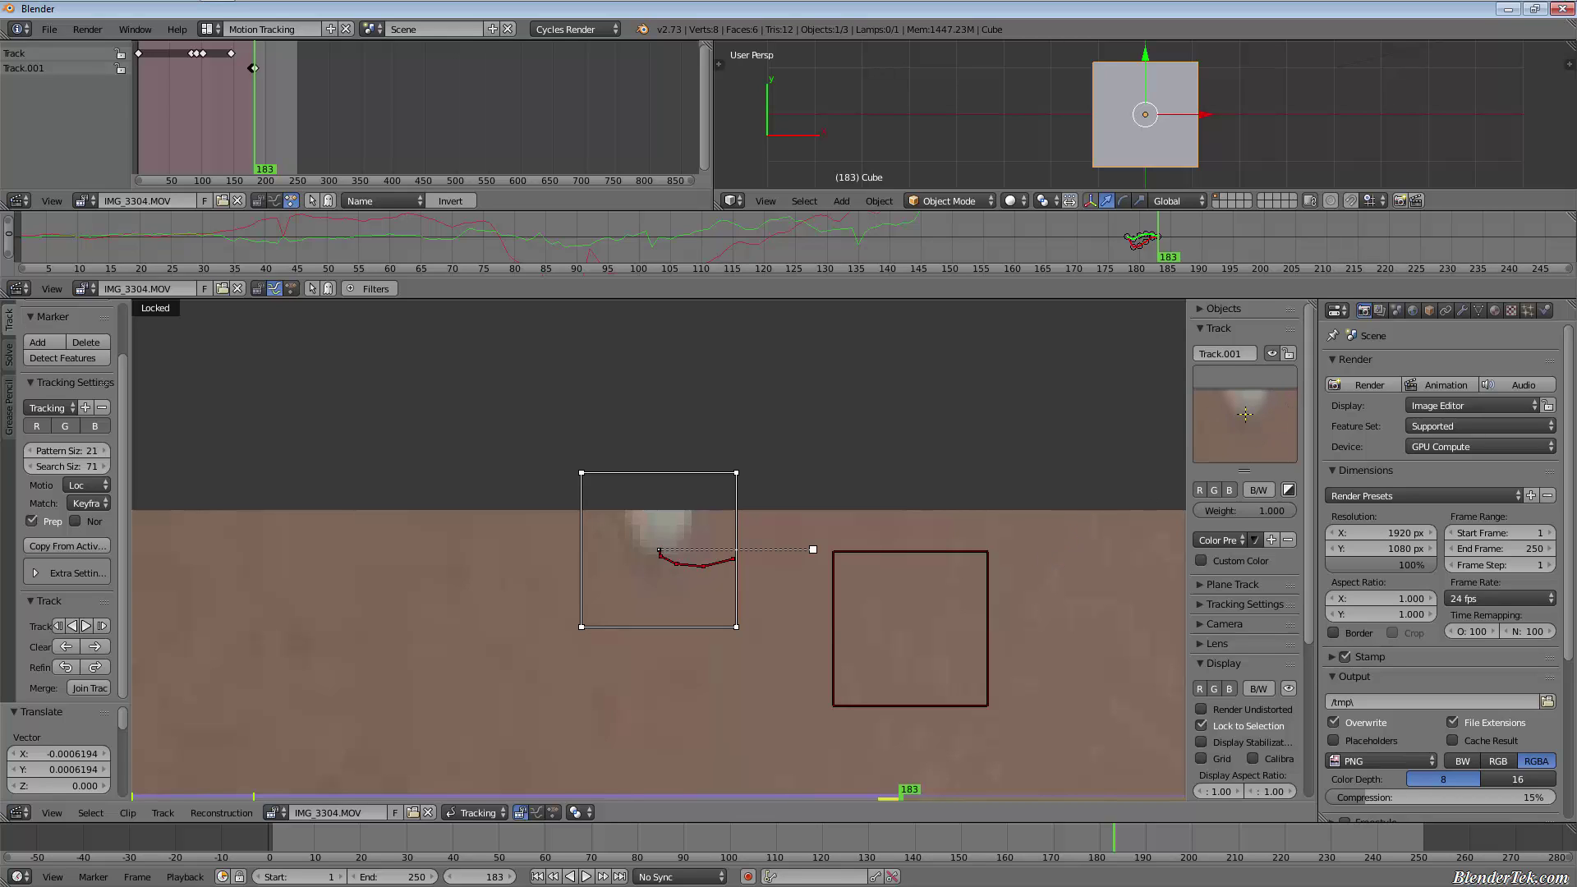
{"action": "key", "text": "Right"}
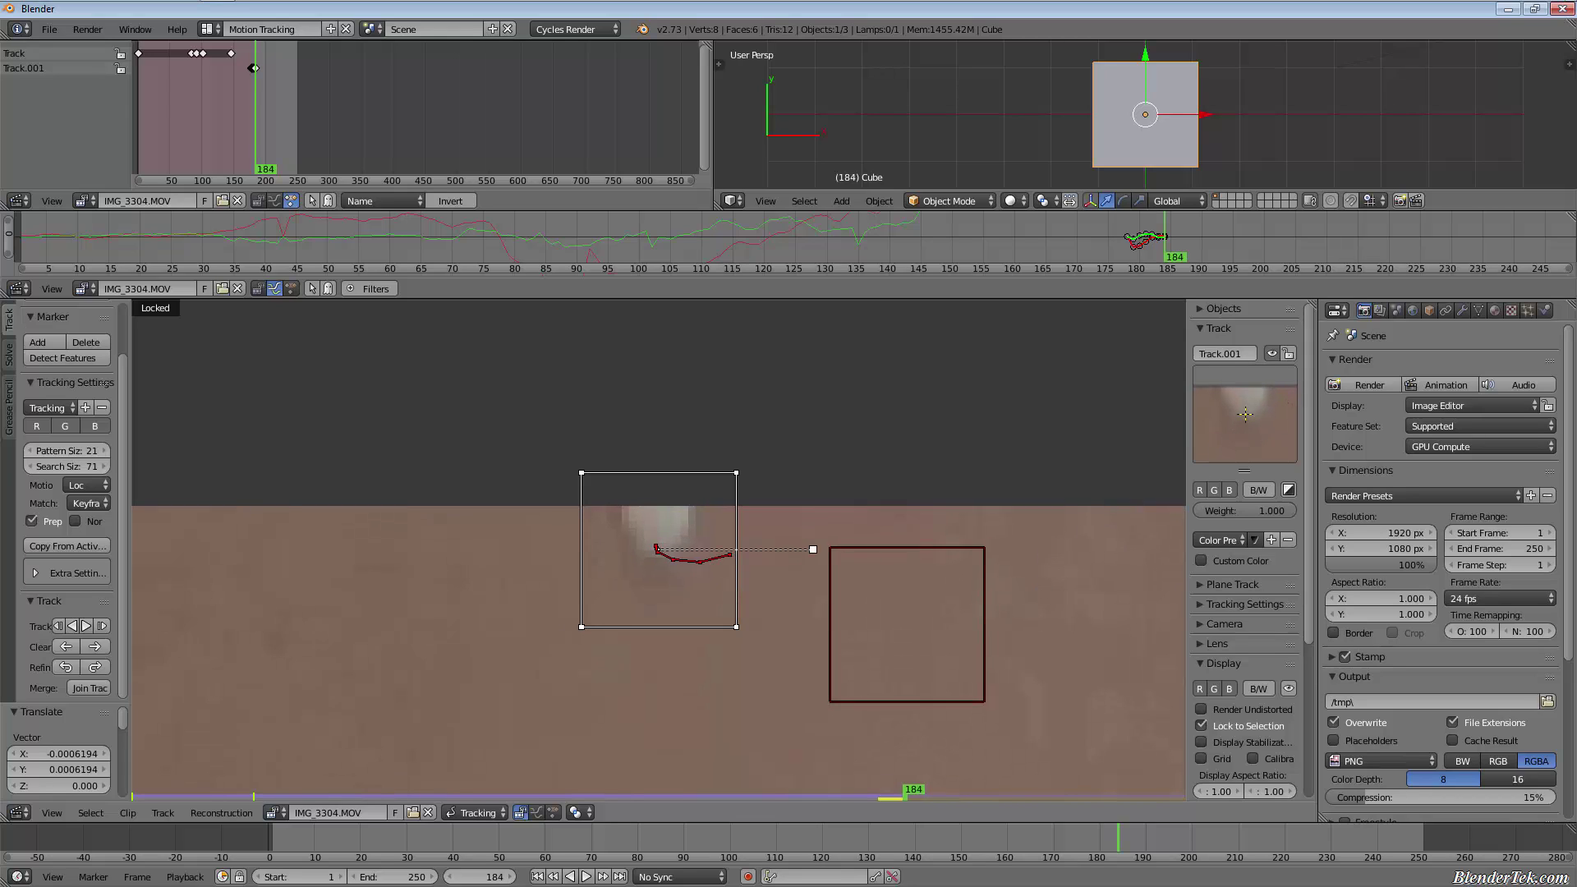
{"action": "key", "text": "Right"}
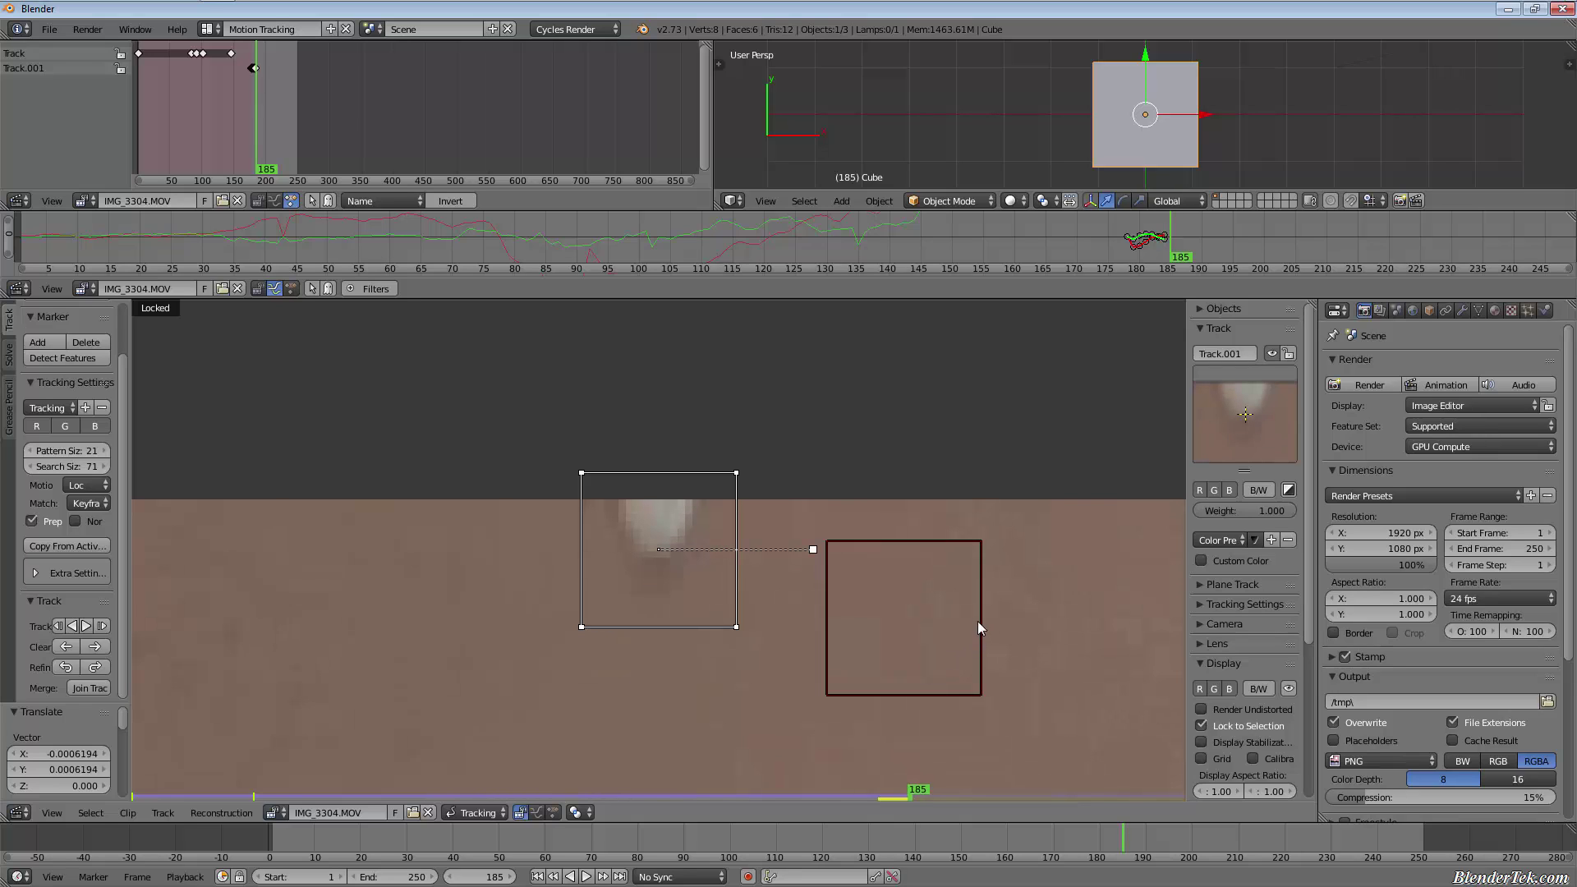
{"action": "key", "text": "alt+Right"}
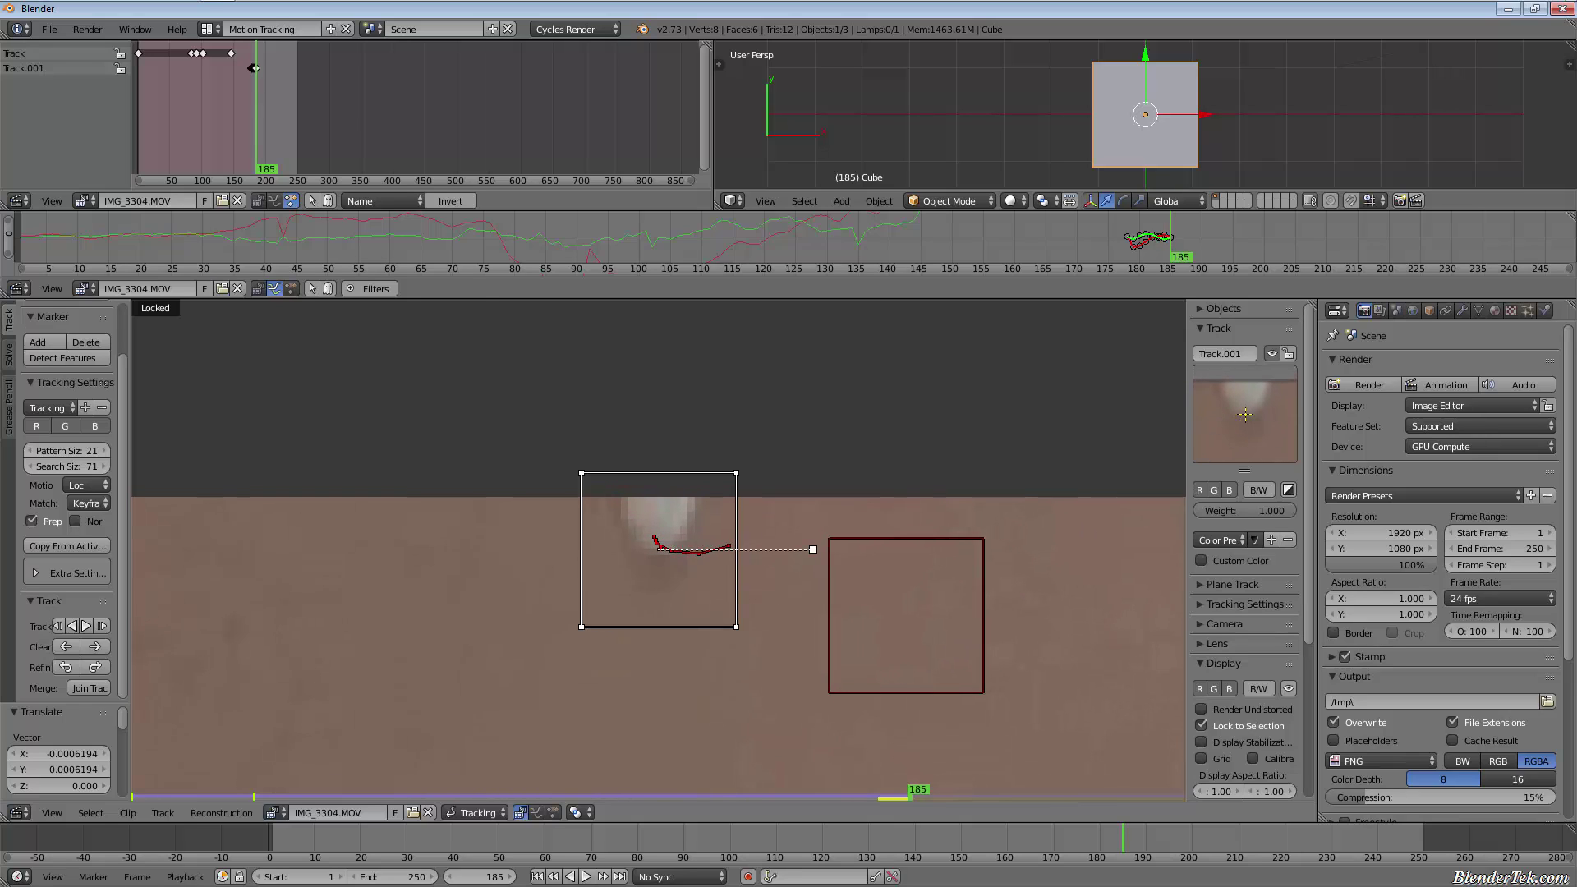
{"action": "key", "text": "alt+Right"}
{"action": "key", "text": "alt+Right"}
{"action": "key", "text": "alt+Right"}
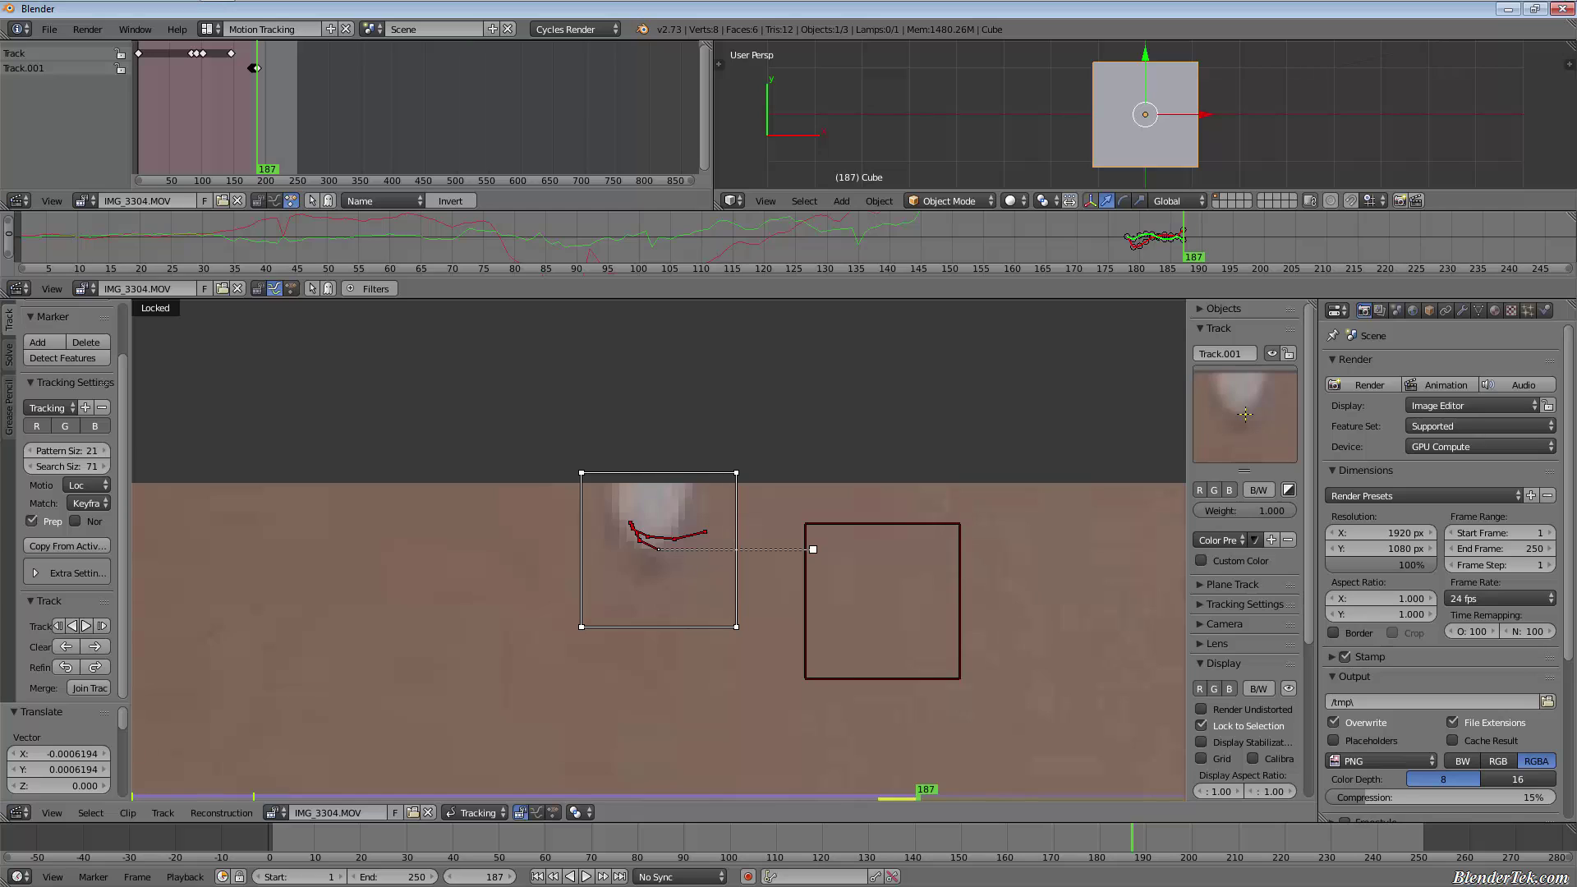
{"action": "key", "text": "alt+Right"}
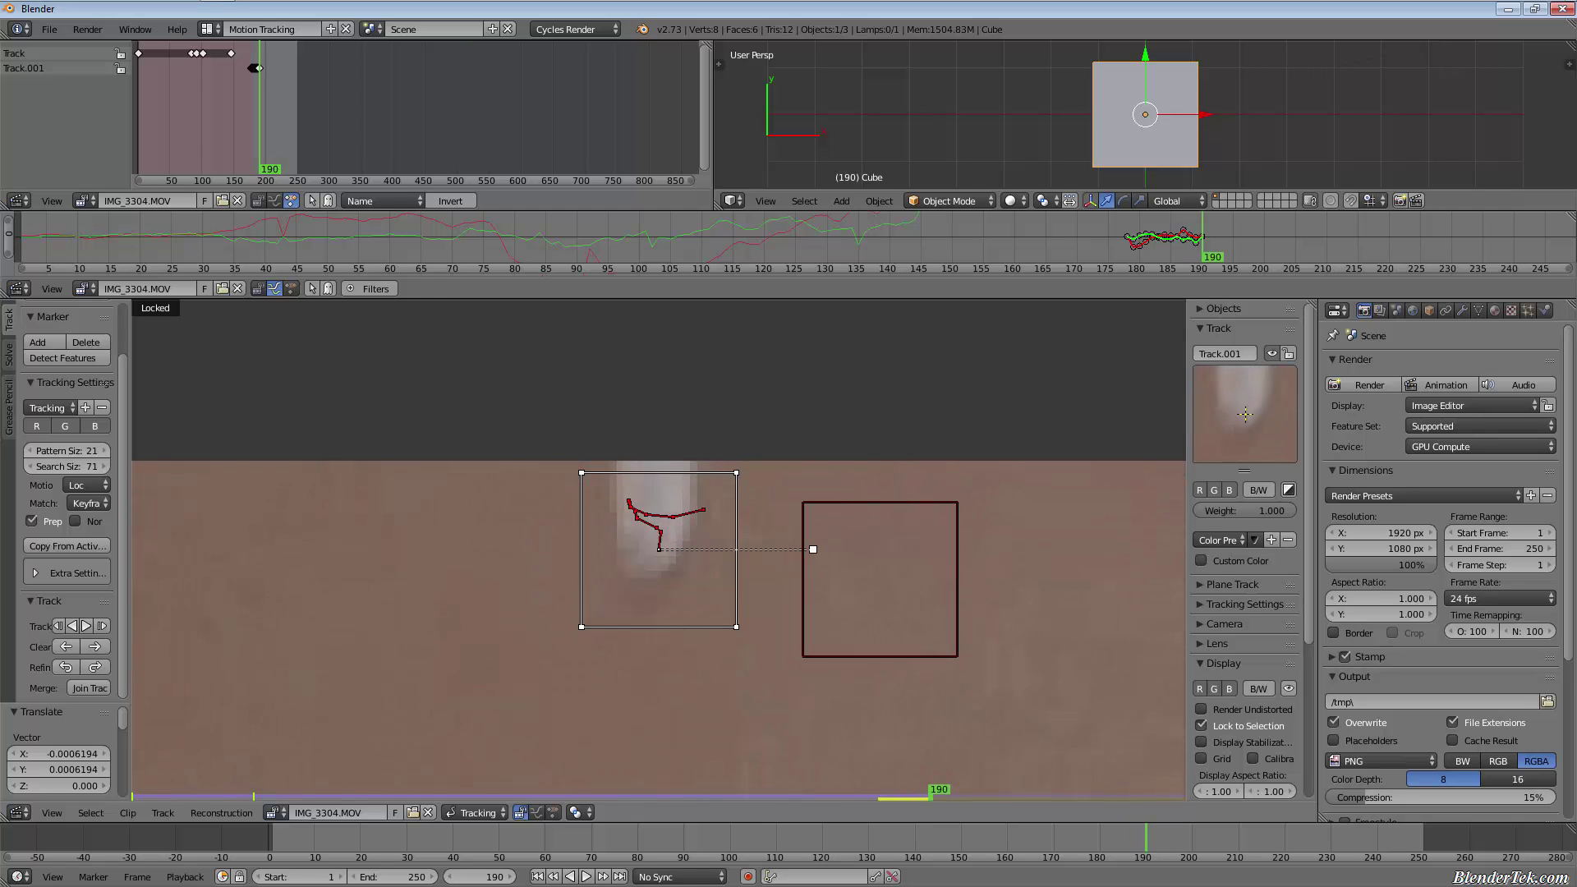
{"action": "scroll", "coordinate": [696, 762], "scroll_direction": "down", "scroll_amount": 2}
{"action": "scroll", "coordinate": [696, 769], "scroll_direction": "down", "scroll_amount": 4}
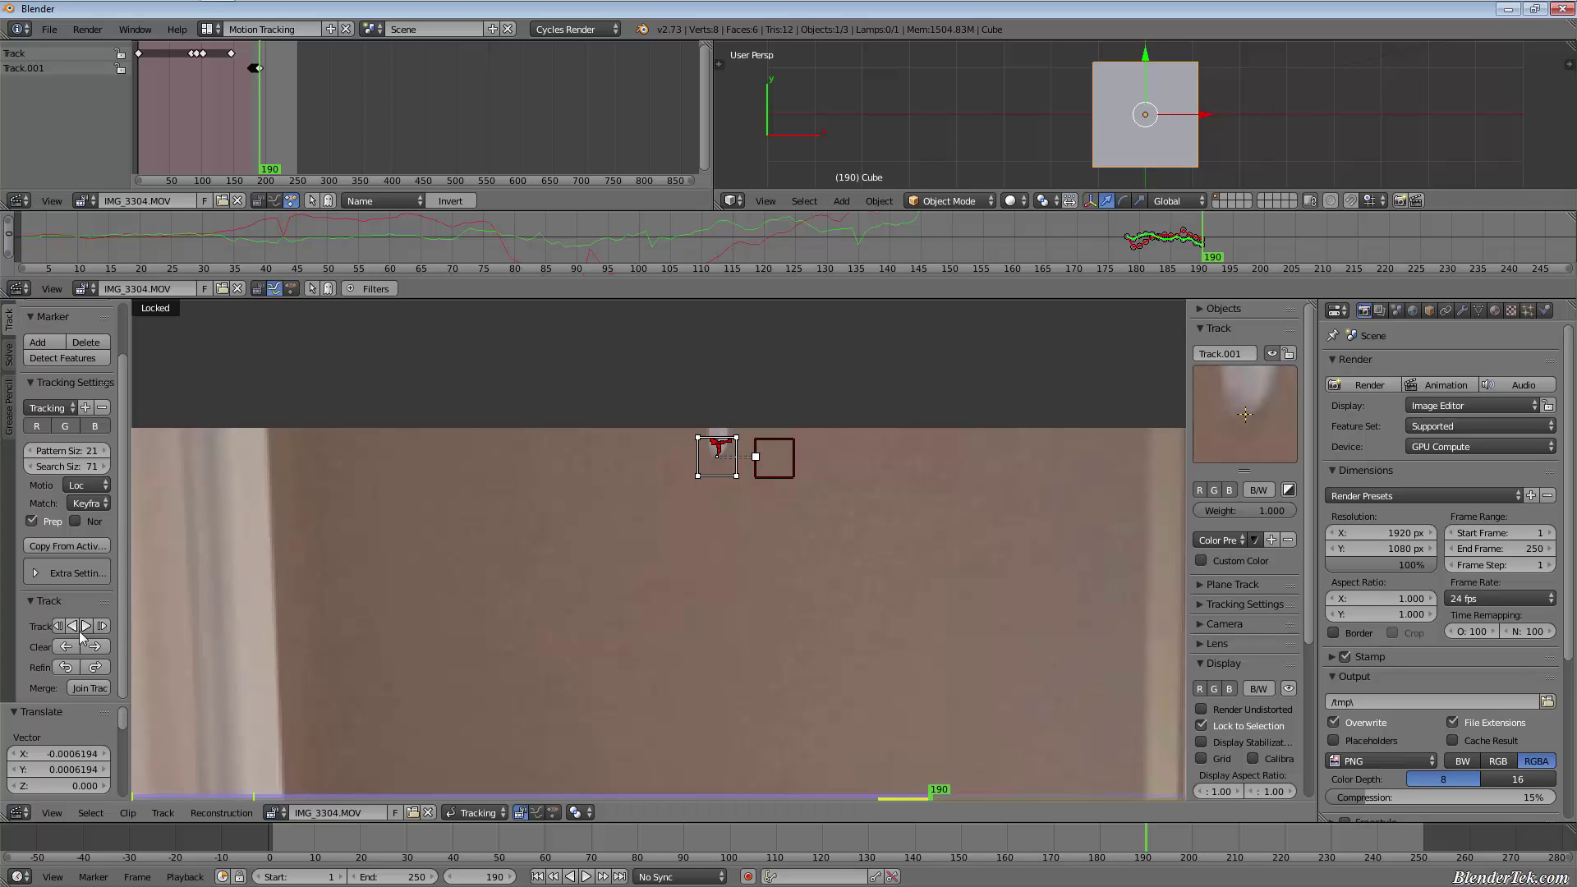
Track Track.001 forward to frame 250, then scrub the timeline back to frame 134
{"action": "left_click", "coordinate": [80, 629]}
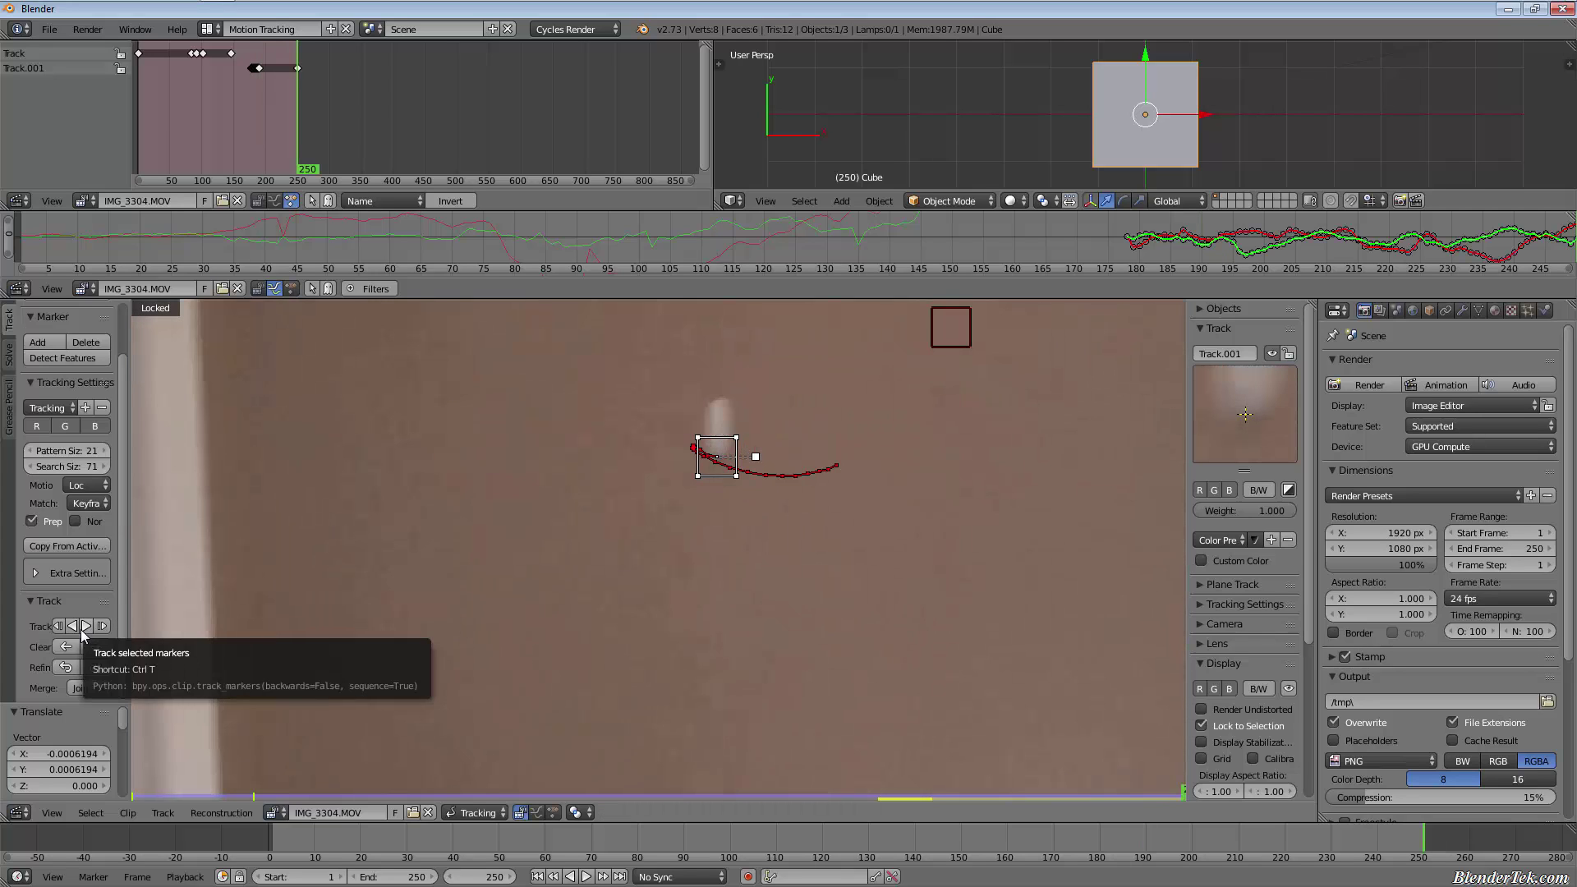
{"action": "scroll", "coordinate": [1062, 652], "scroll_direction": "down", "scroll_amount": 5}
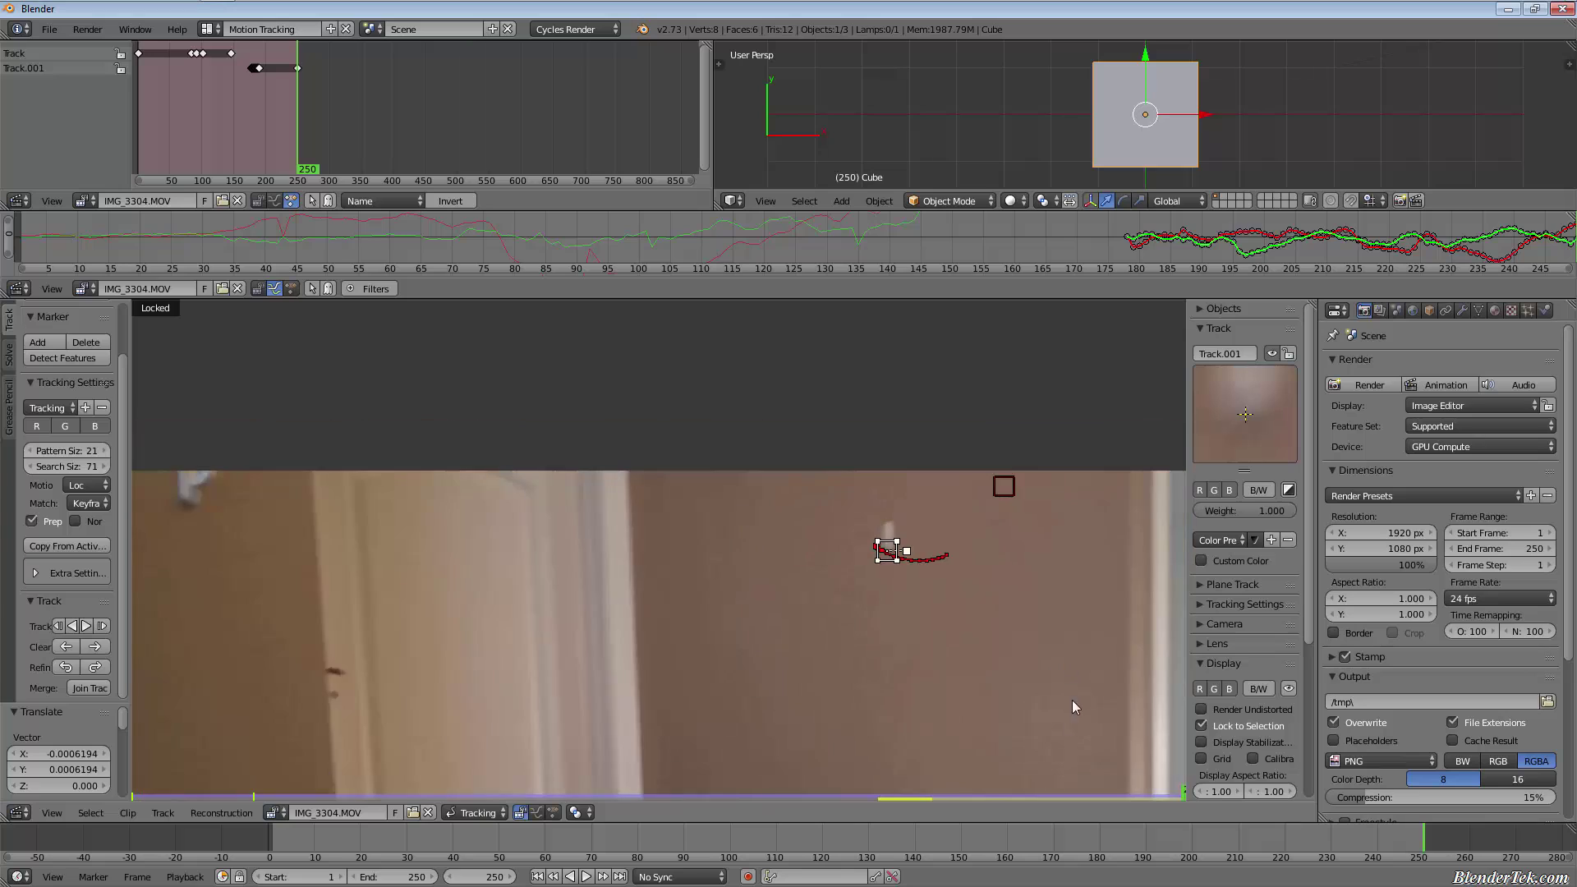
{"action": "scroll", "coordinate": [846, 478], "scroll_direction": "up", "scroll_amount": 3}
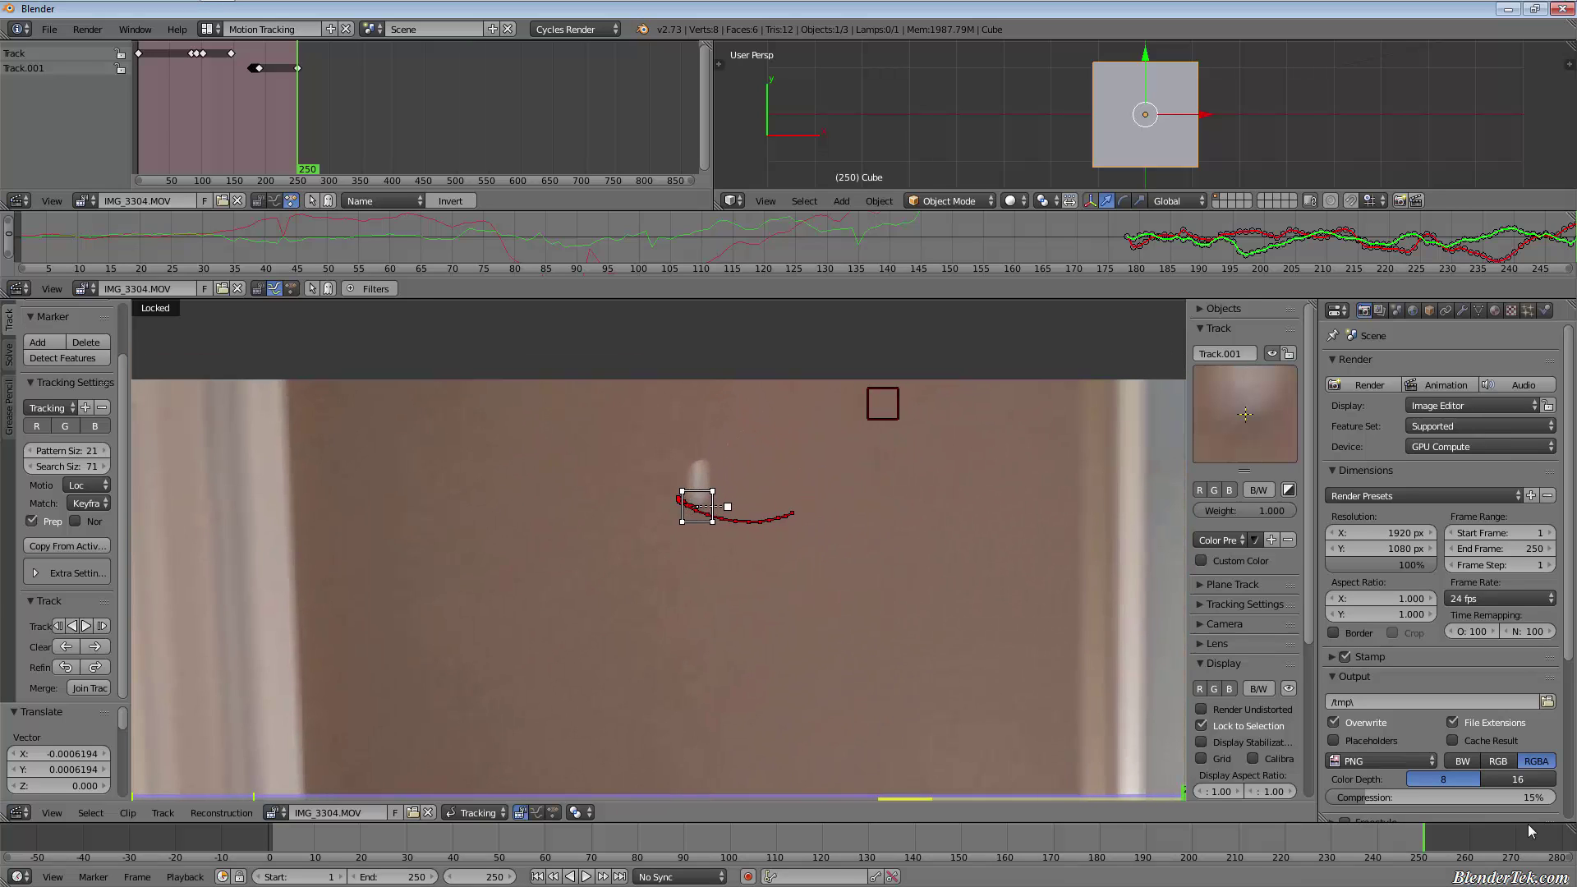
{"action": "mouse_move", "coordinate": [1395, 840]}
{"action": "left_mouse_down"}
{"action": "mouse_move", "coordinate": [1237, 852]}
{"action": "mouse_move", "coordinate": [1071, 824]}
{"action": "mouse_move", "coordinate": [1017, 866]}
{"action": "mouse_move", "coordinate": [887, 863]}
{"action": "left_mouse_up"}
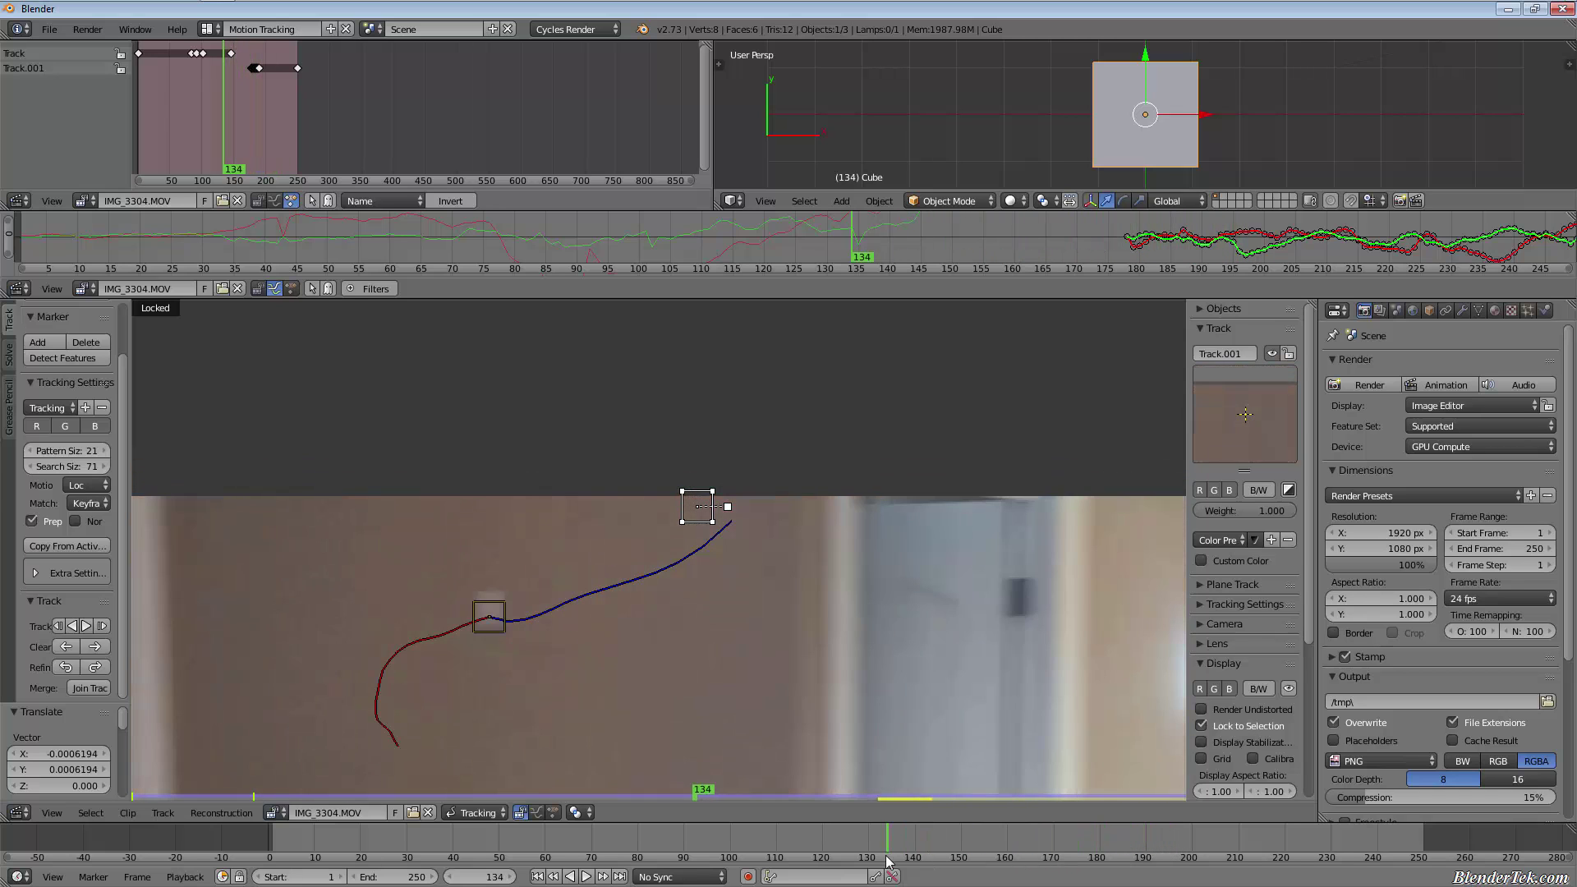
Select the original Track marker on the wall fixture and scrub the clip back to frame 1
{"action": "scroll", "coordinate": [887, 862], "scroll_direction": "left", "scroll_amount": 1, "text": "ctrl"}
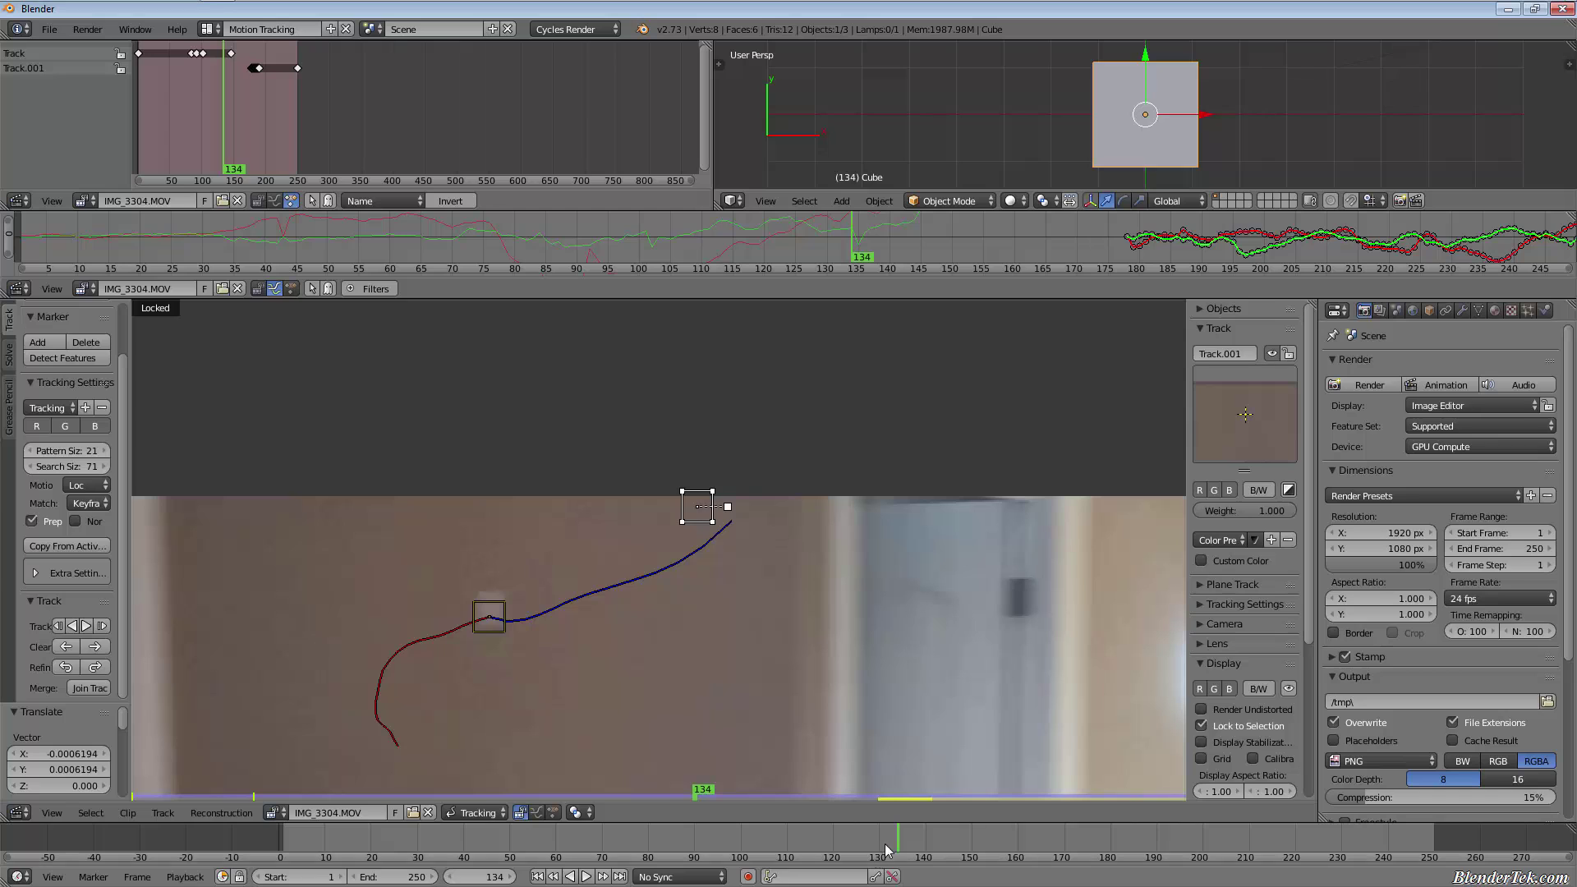
{"action": "left_click", "coordinate": [491, 608]}
{"action": "mouse_move", "coordinate": [887, 860]}
{"action": "left_mouse_down"}
{"action": "mouse_move", "coordinate": [1014, 861]}
{"action": "mouse_move", "coordinate": [901, 835]}
{"action": "mouse_move", "coordinate": [282, 855]}
{"action": "left_mouse_up"}
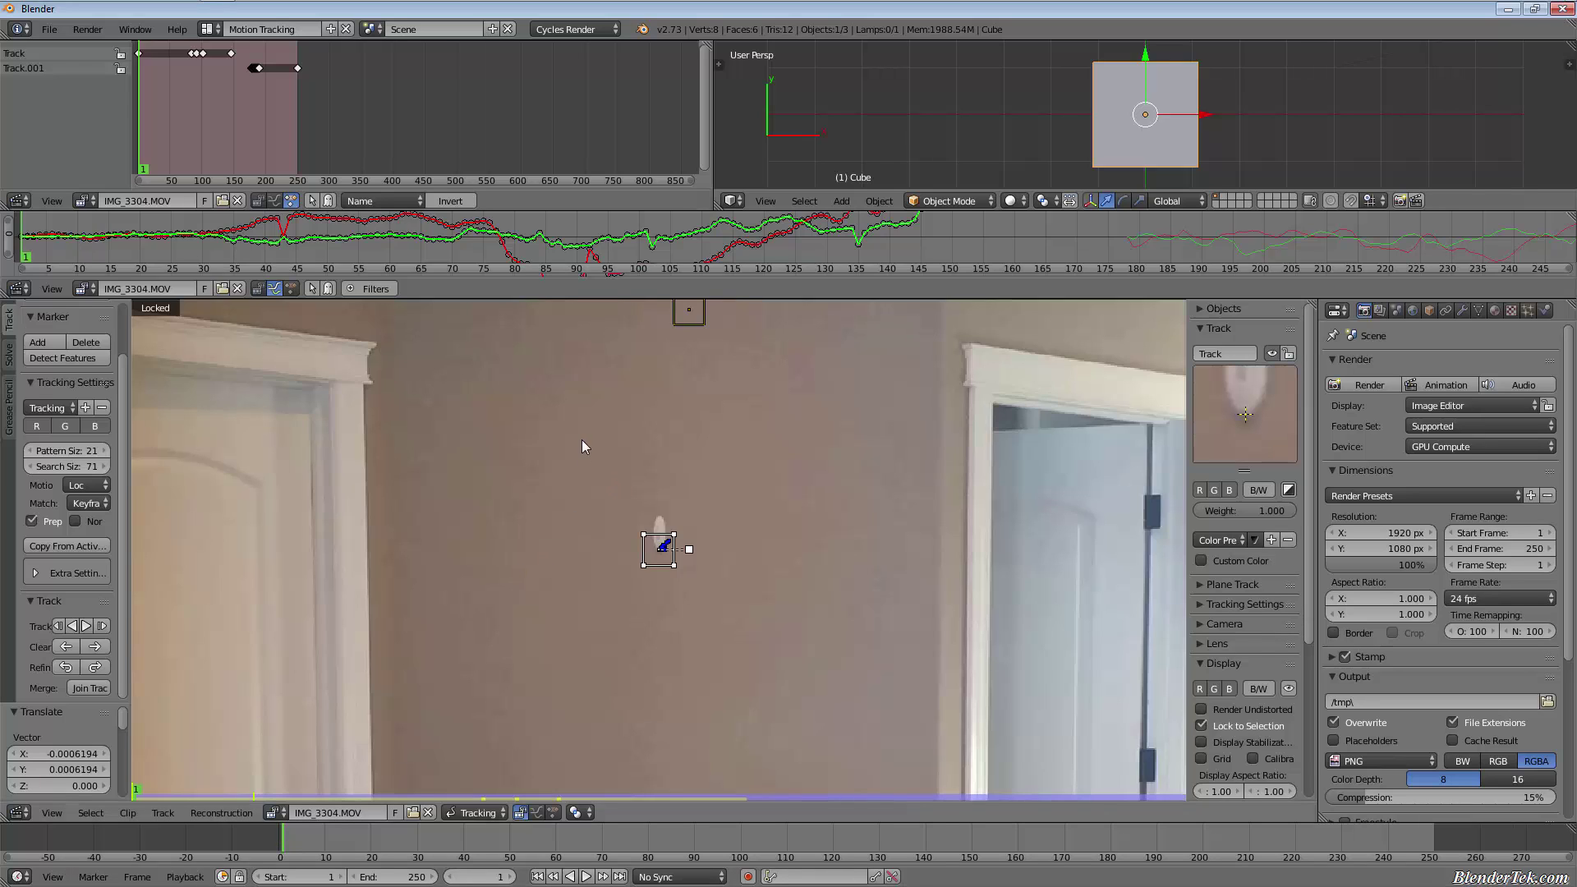
Deselect all markers, turn off Lock to Selection, and select the lower original and top re-placed markers
{"action": "scroll", "coordinate": [582, 440], "scroll_direction": "down", "scroll_amount": 3}
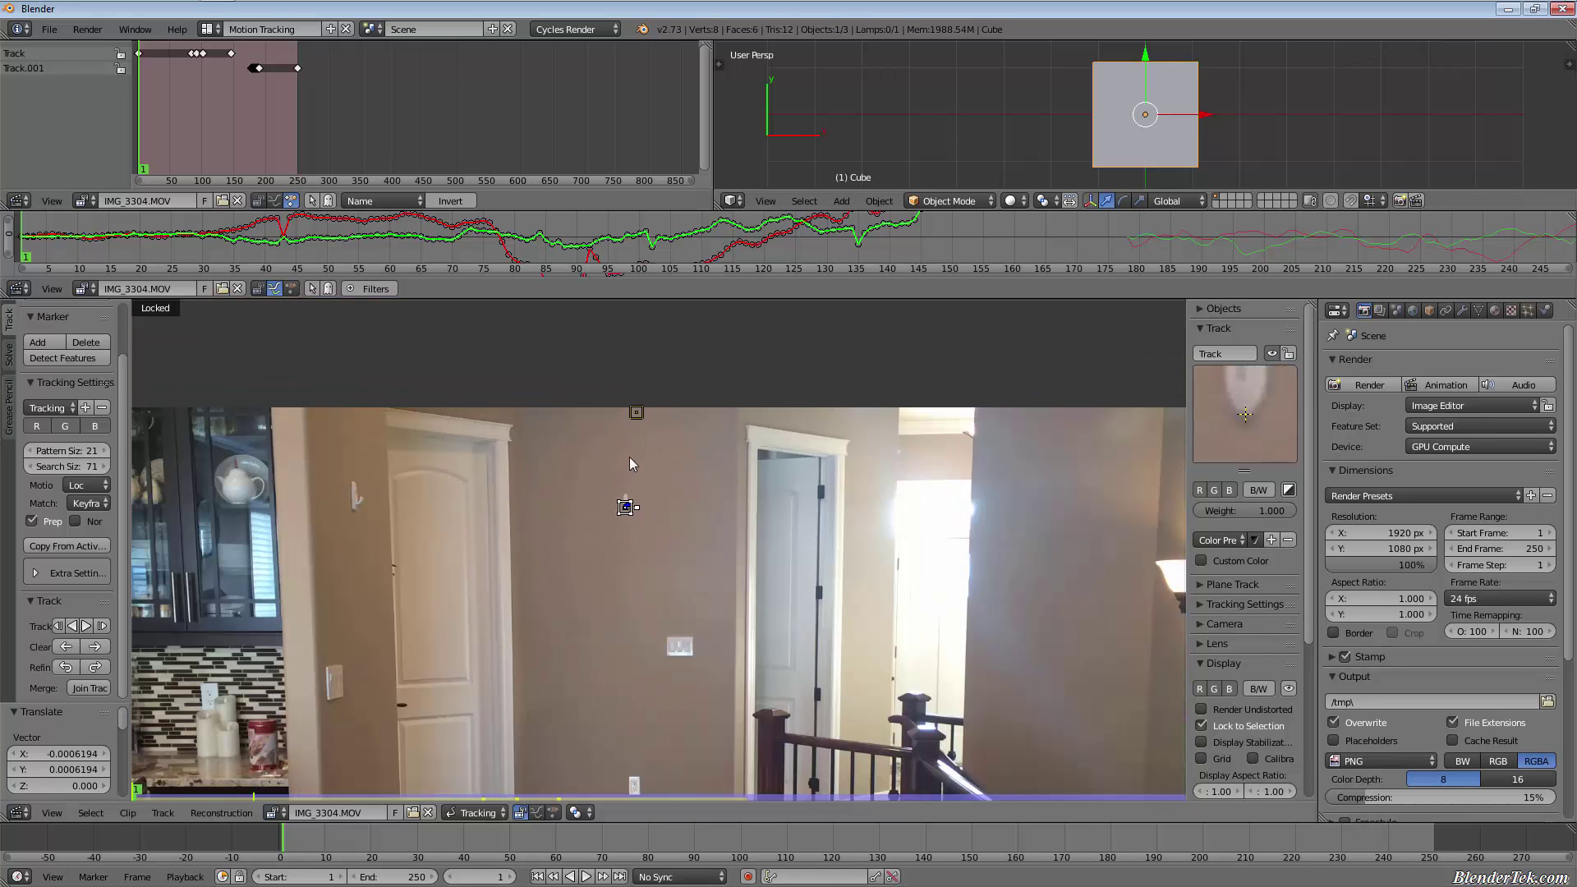
{"action": "scroll", "coordinate": [629, 456], "scroll_direction": "up", "scroll_amount": 1}
{"action": "key", "text": "a"}
{"action": "key", "text": "l"}
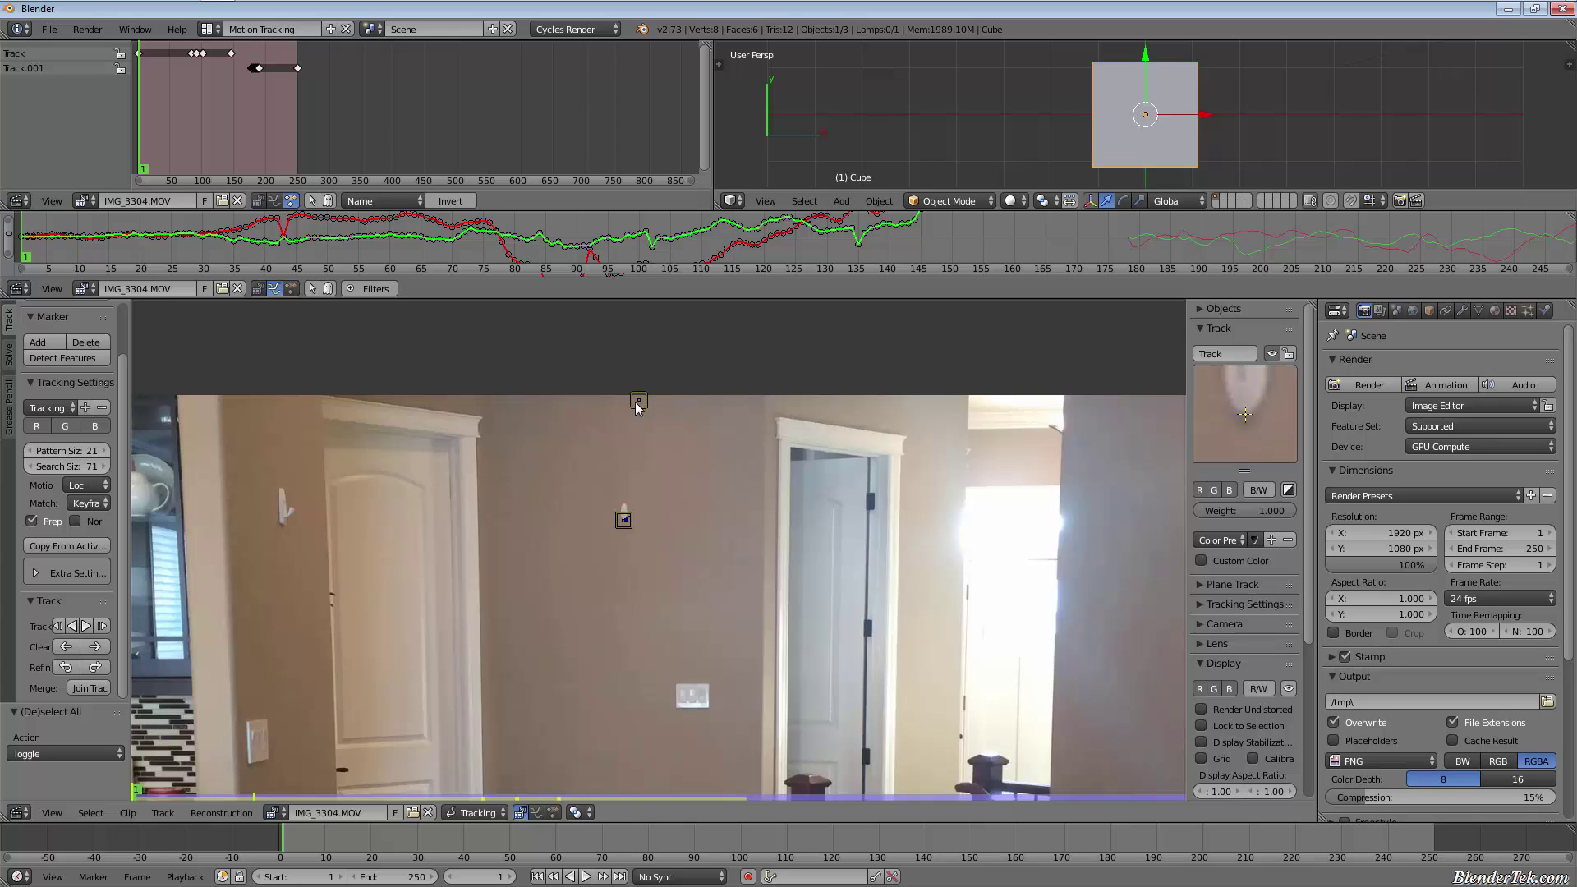
{"action": "right_click", "coordinate": [622, 517]}
{"action": "right_click", "coordinate": [639, 402], "text": "shift"}
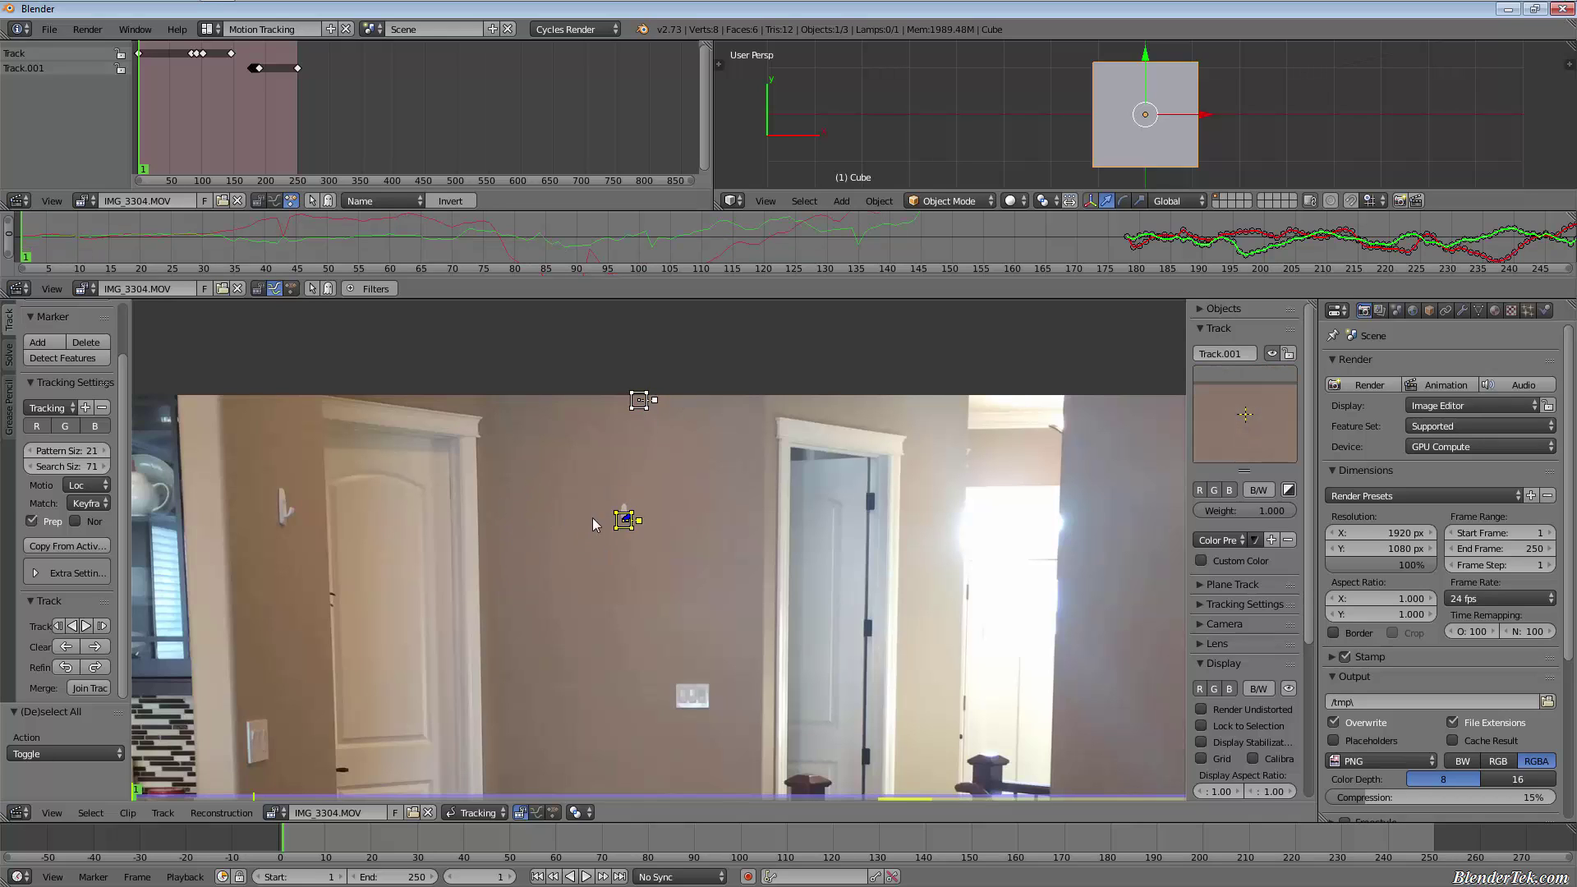
{"action": "right_click", "coordinate": [623, 519], "text": "shift"}
Reselect so the re-placed Track.001 is the active track, and widen the Tool Shelf
{"action": "scroll", "coordinate": [633, 522], "scroll_direction": "up", "scroll_amount": 2}
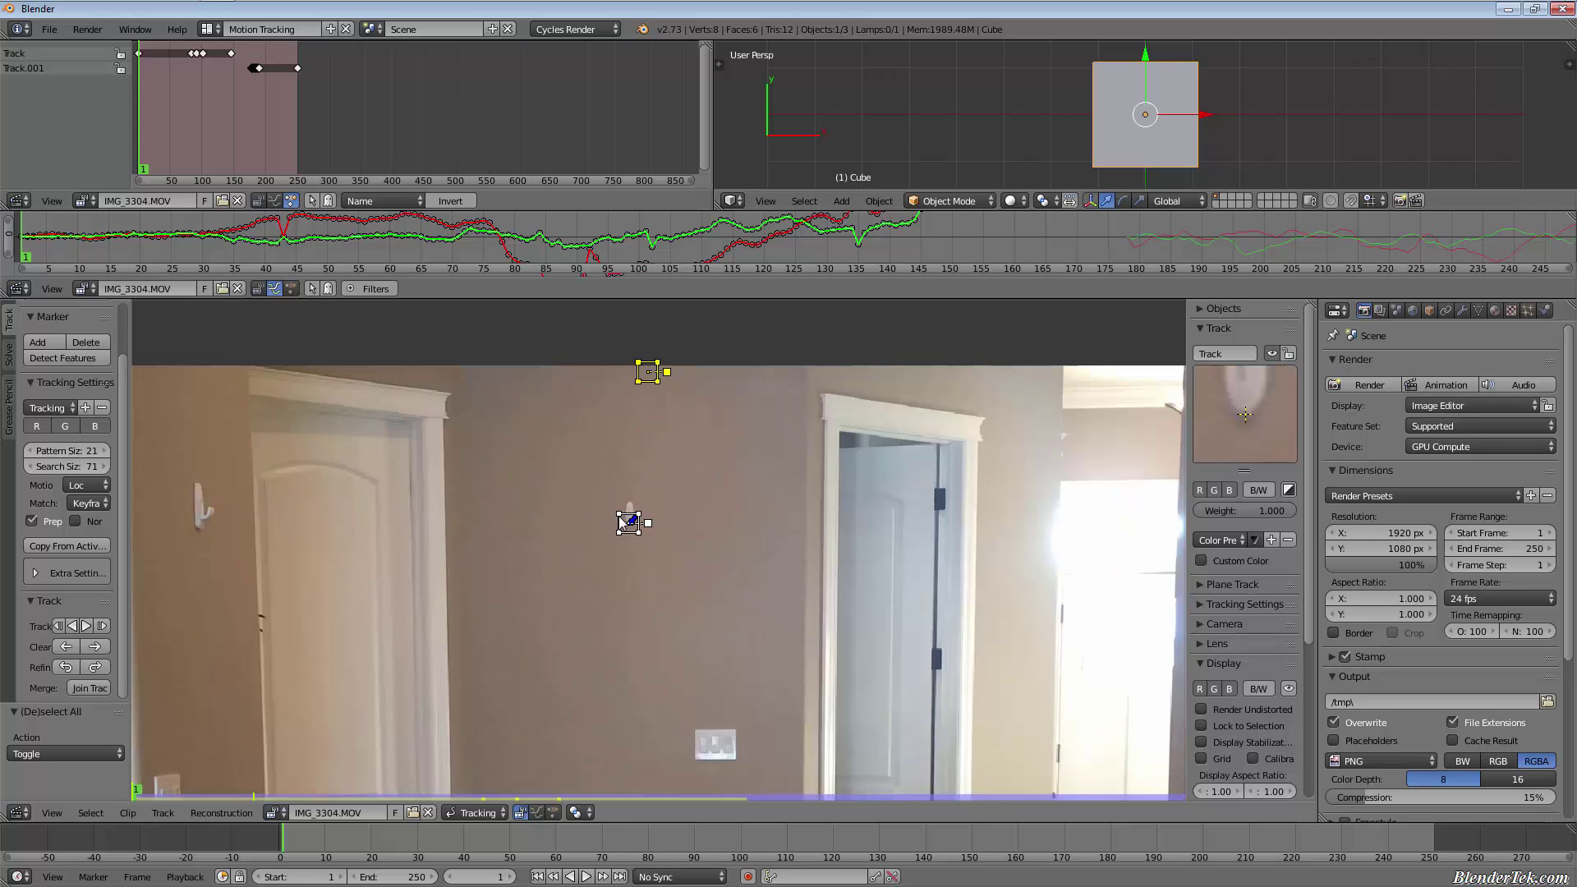
{"action": "key", "text": "a"}
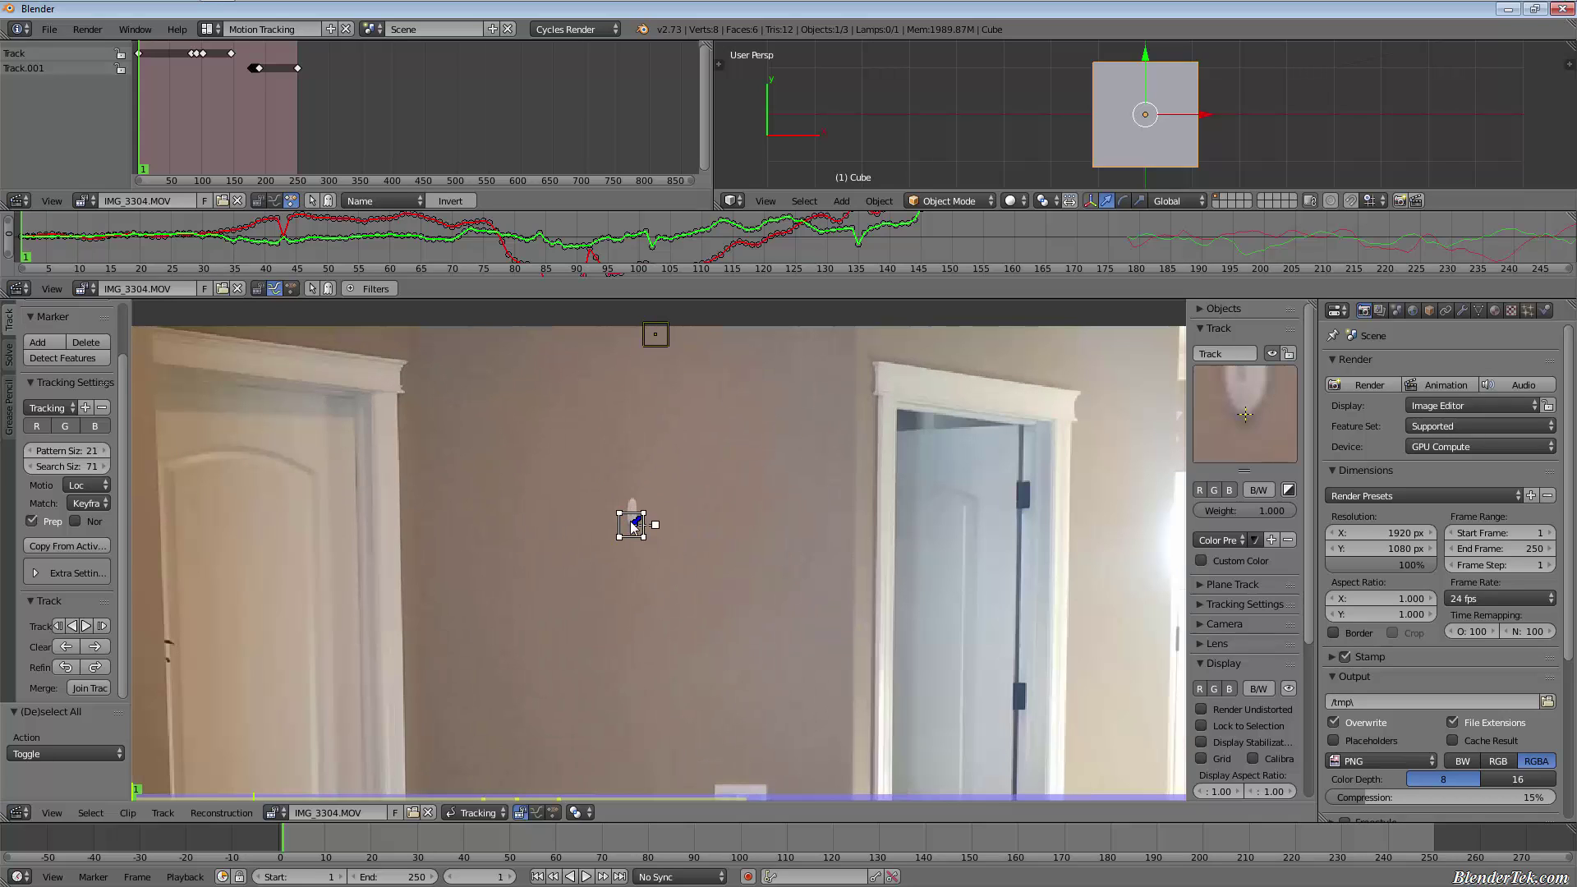
{"action": "right_click", "coordinate": [656, 339], "text": "shift"}
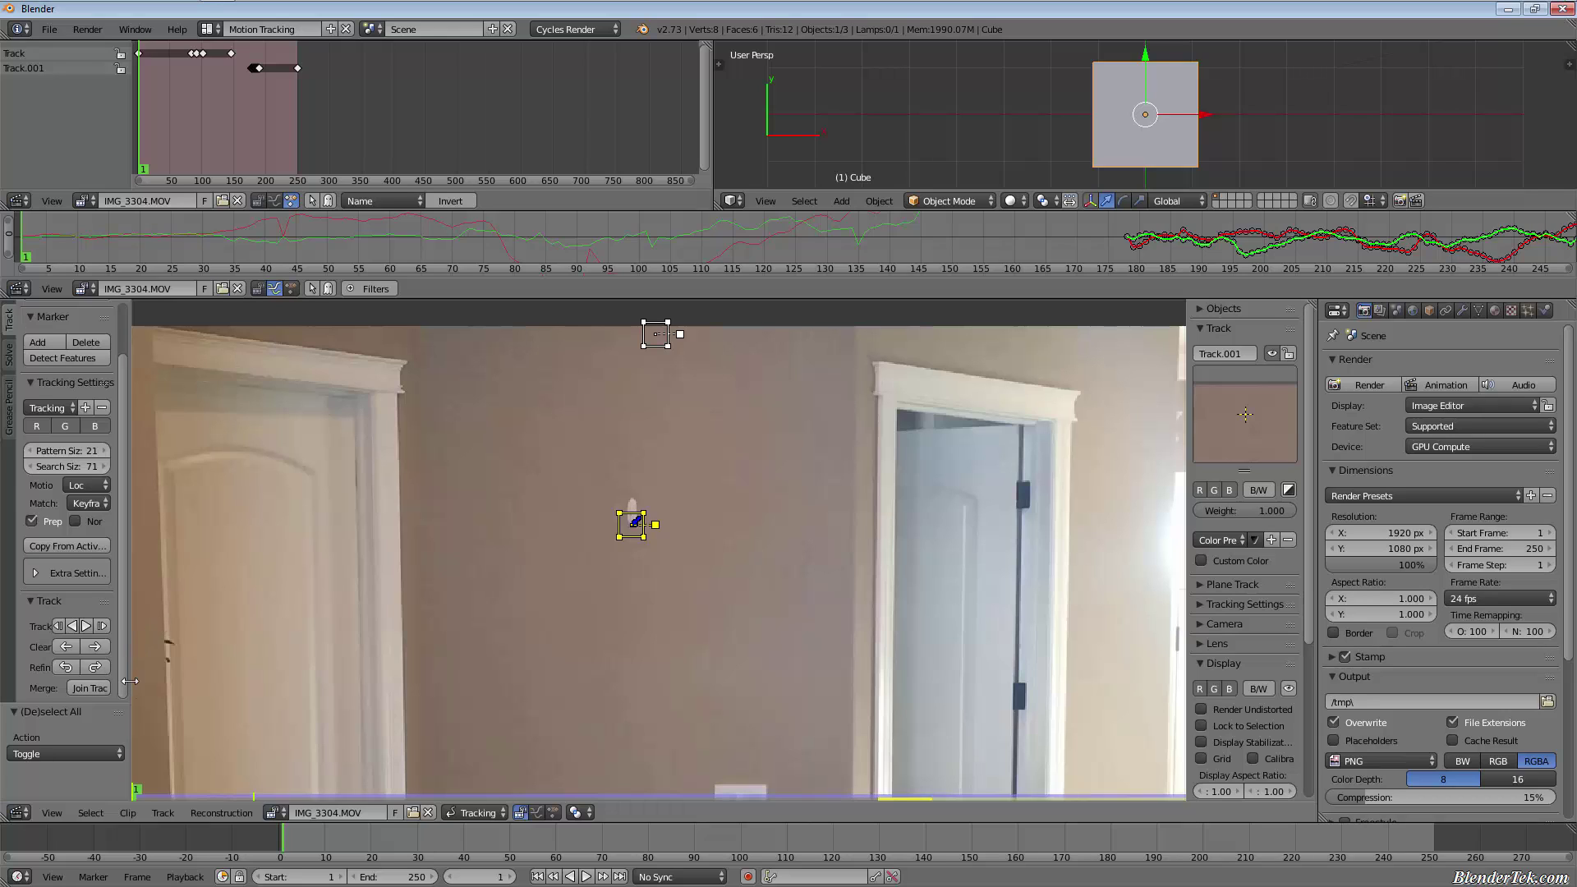
{"action": "left_click_drag", "start_coordinate": [129, 681], "coordinate": [159, 683]}
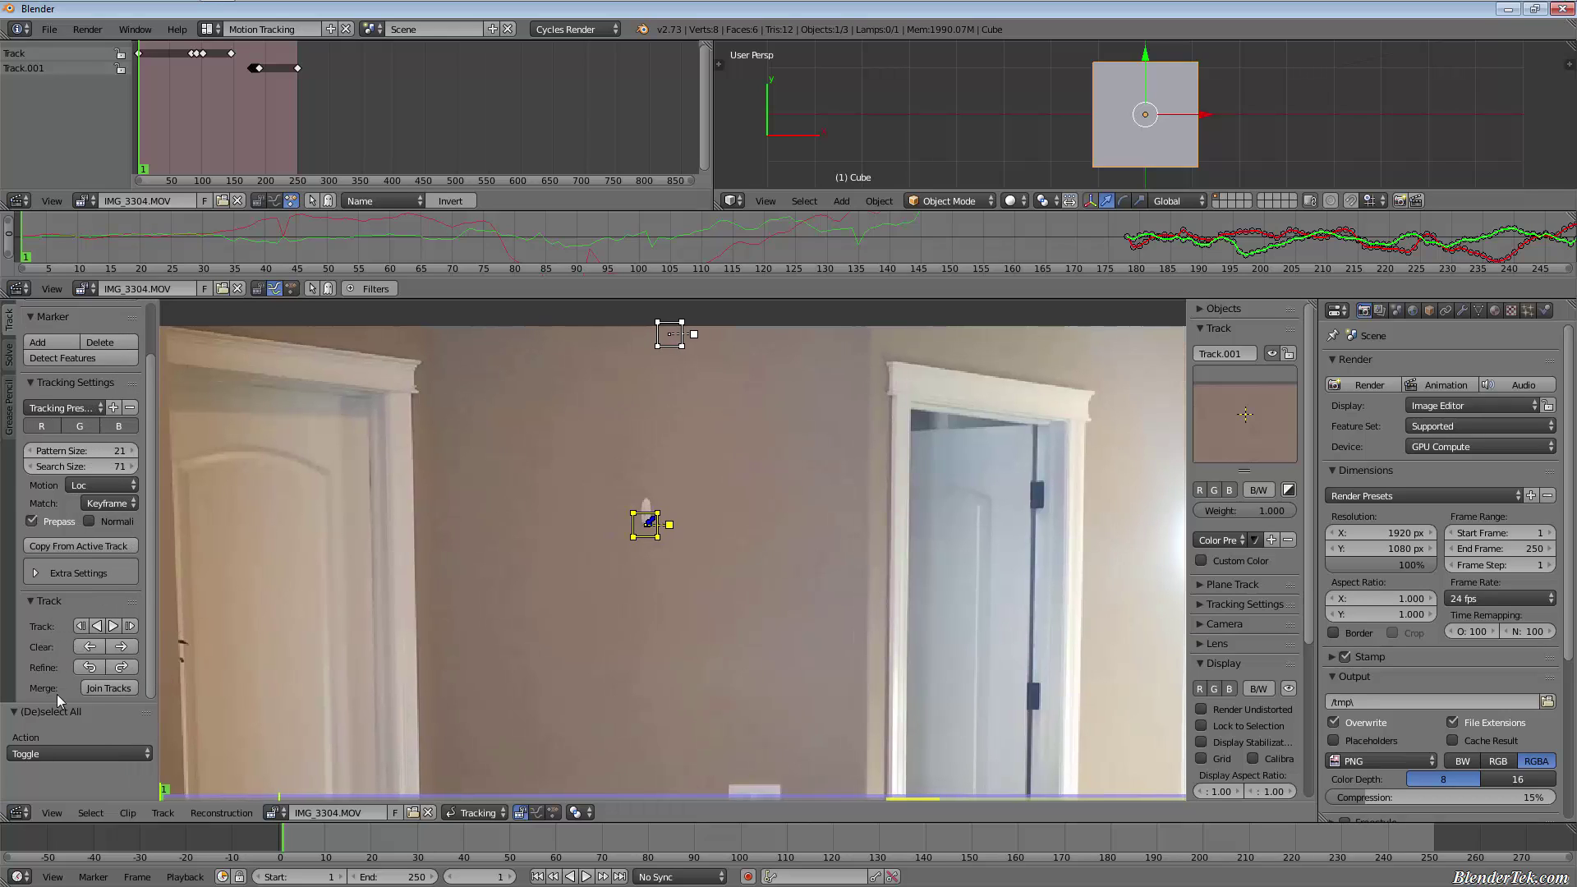
Join Track and Track.001 into a single track spanning frames 1–250
{"action": "left_click", "coordinate": [123, 688]}
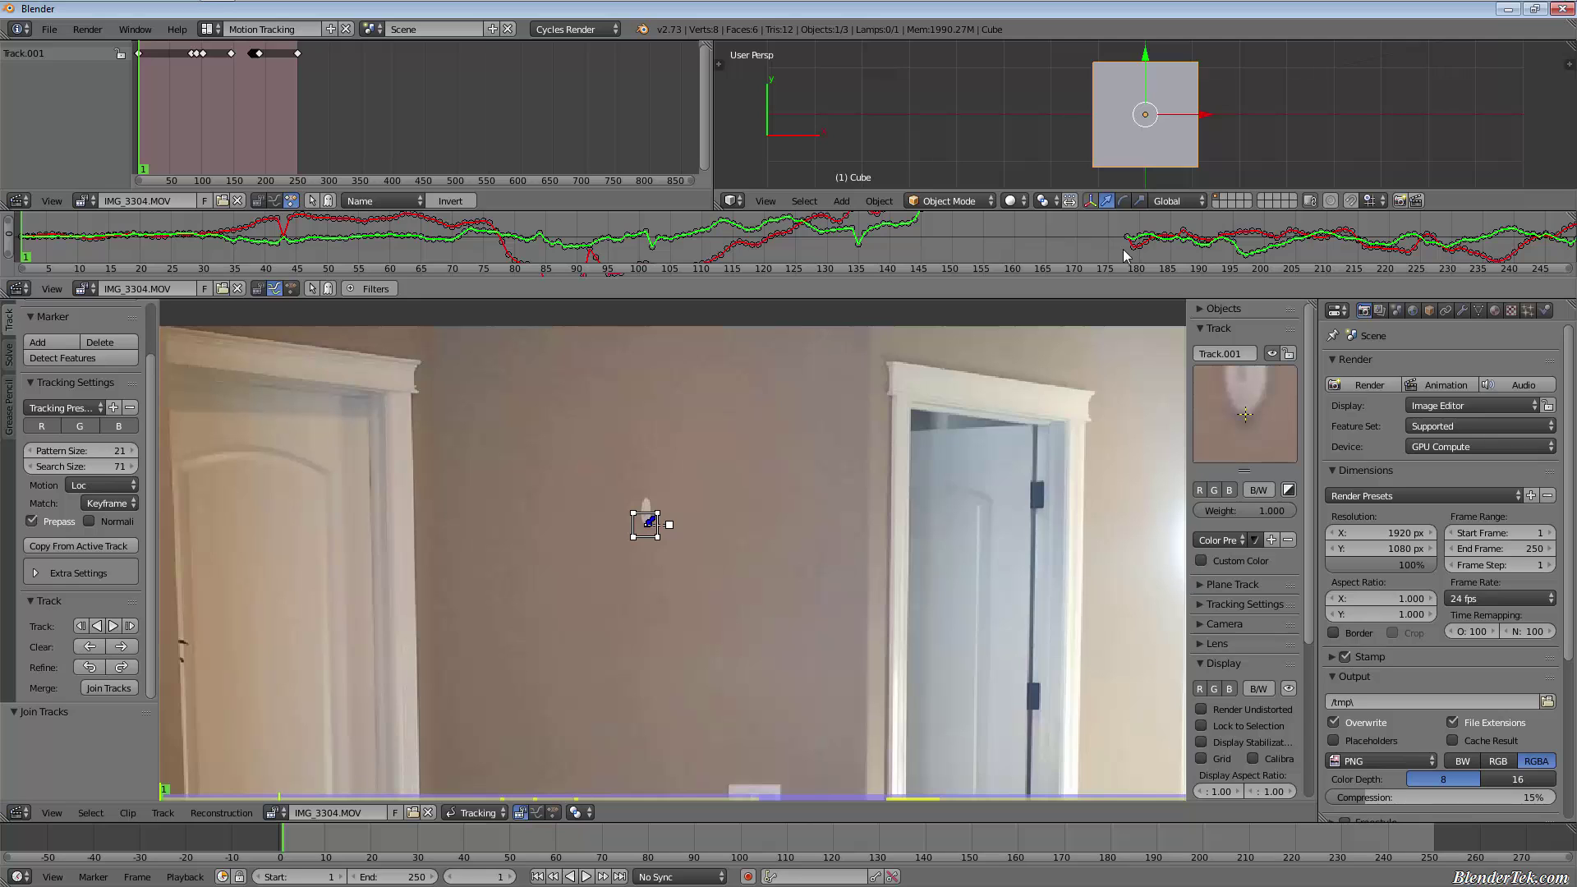
{"action": "middle_click_drag", "start_coordinate": [1002, 249], "coordinate": [966, 239]}
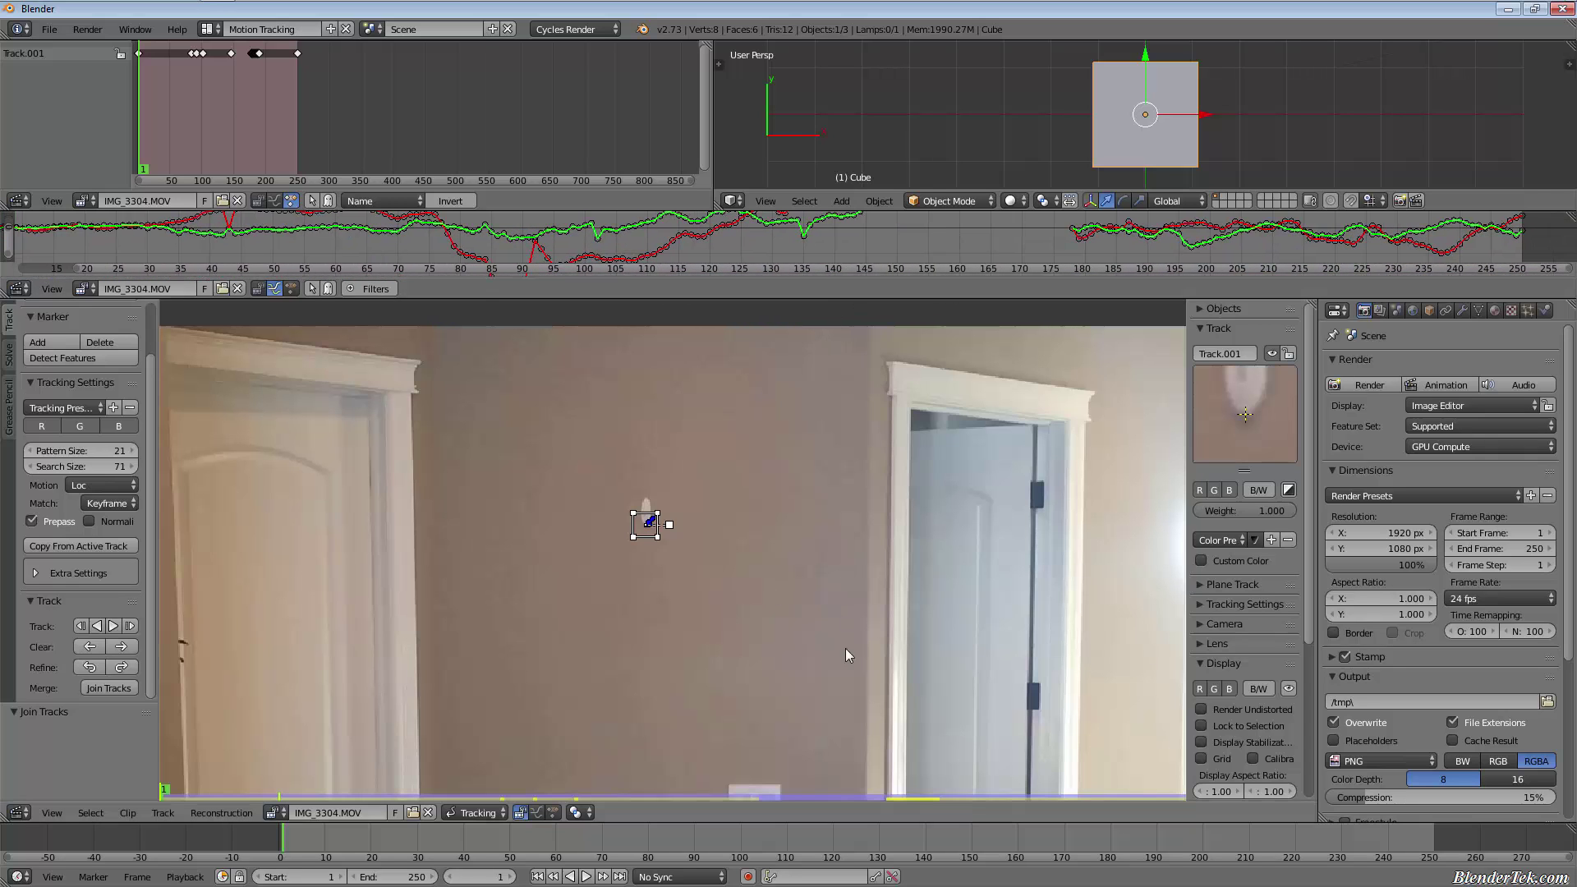
{"action": "mouse_move", "coordinate": [295, 833]}
{"action": "left_mouse_down"}
{"action": "mouse_move", "coordinate": [936, 854]}
{"action": "mouse_move", "coordinate": [1151, 833]}
{"action": "mouse_move", "coordinate": [1347, 861]}
{"action": "mouse_move", "coordinate": [1436, 836]}
{"action": "mouse_move", "coordinate": [1076, 844]}
{"action": "mouse_move", "coordinate": [692, 821]}
{"action": "mouse_move", "coordinate": [284, 858]}
{"action": "left_mouse_up"}
{"action": "scroll", "coordinate": [910, 546], "scroll_direction": "up", "scroll_amount": 1}
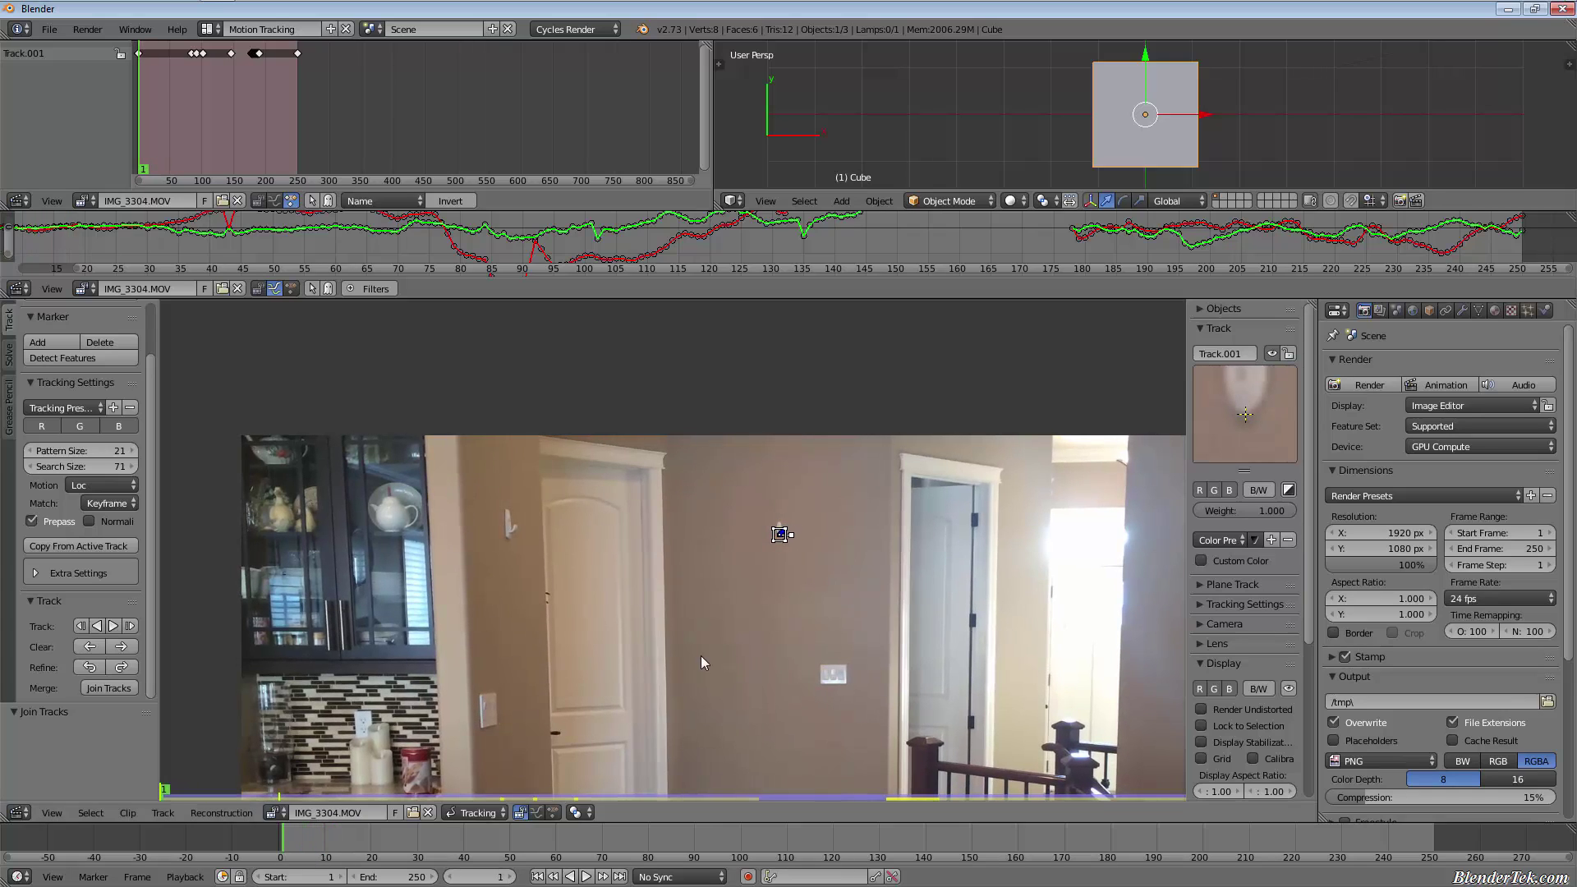
{"action": "key", "text": "Right"}
{"action": "scroll", "coordinate": [830, 649], "scroll_direction": "down", "scroll_amount": 4}
{"action": "middle_click_drag", "start_coordinate": [885, 537], "coordinate": [744, 523]}
{"action": "scroll", "coordinate": [733, 504], "scroll_direction": "up", "scroll_amount": 2}
{"action": "scroll", "coordinate": [731, 503], "scroll_direction": "down", "scroll_amount": 1}
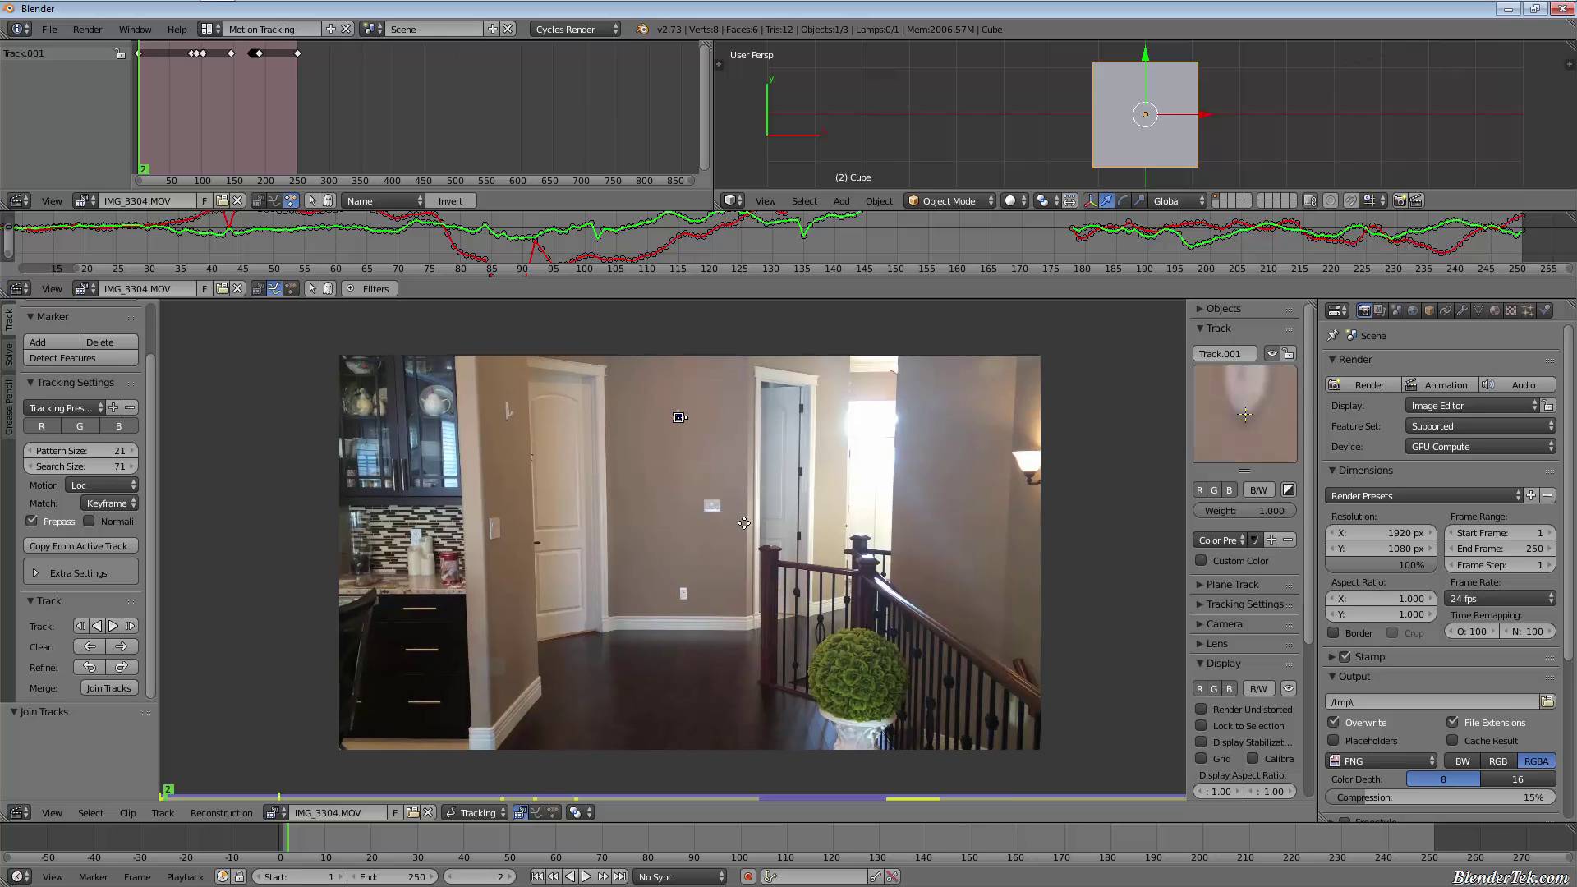